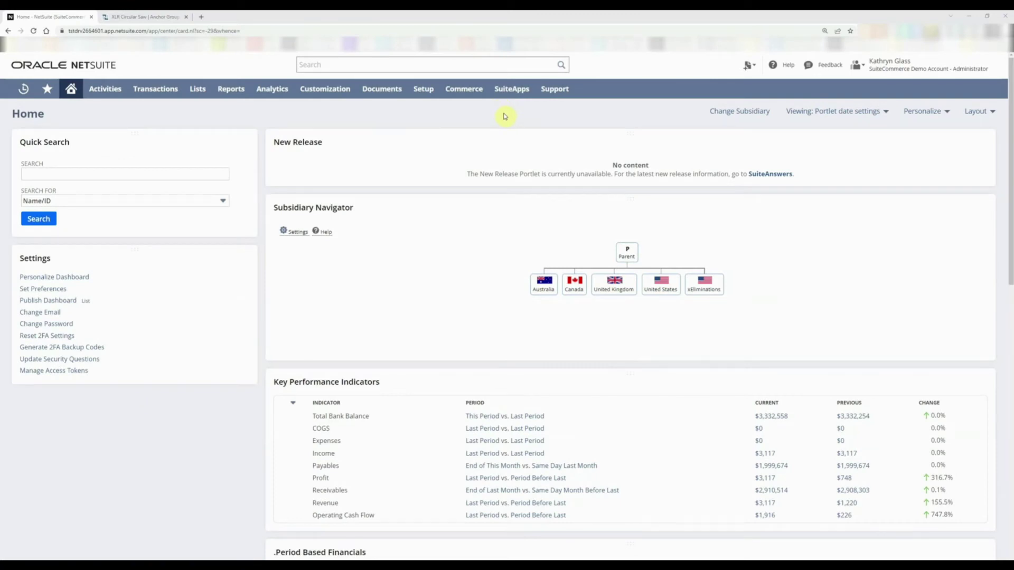
- Switch to the webstore and examine the Electronics category page, its subcategory links, product count and navigation menu
{"action": "left_click", "coordinate": [145, 15]}
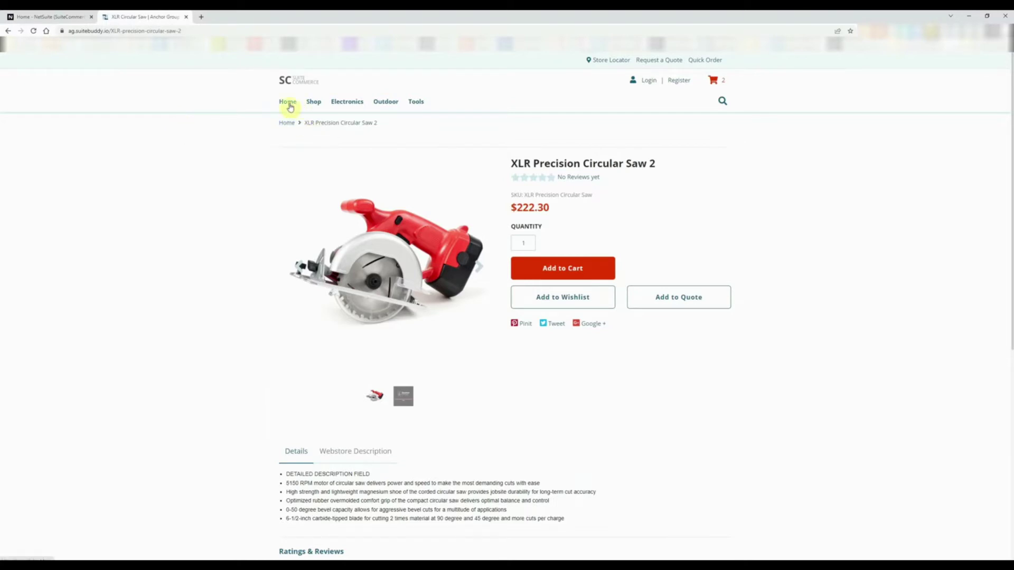
{"action": "mouse_move", "coordinate": [351, 108]}
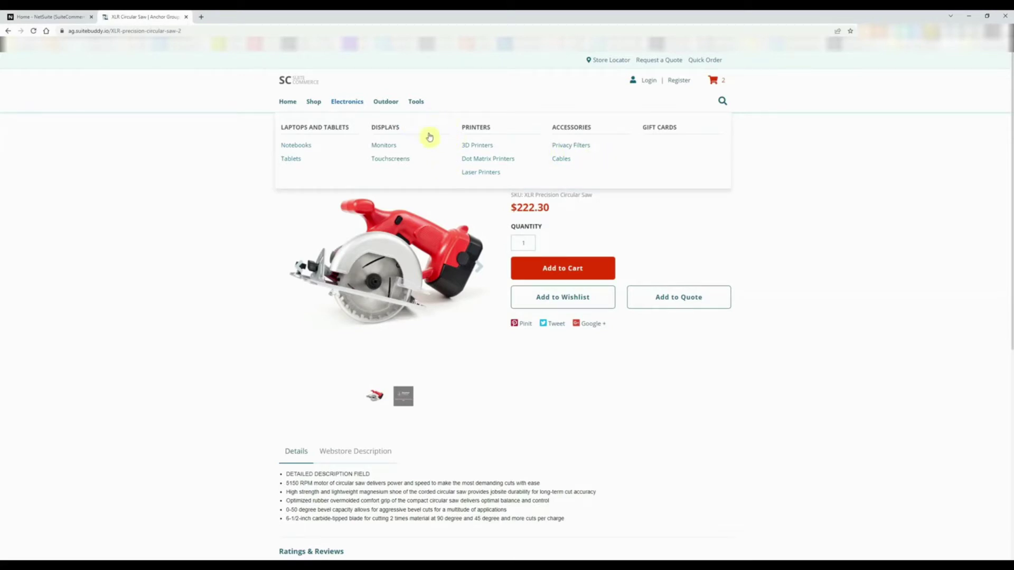
{"action": "left_click", "coordinate": [356, 107]}
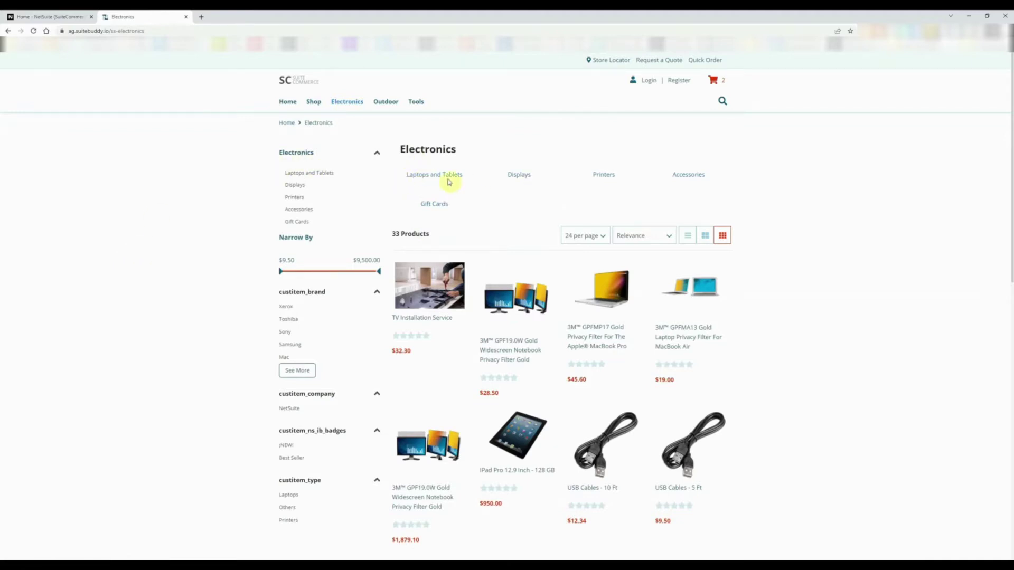
{"action": "left_click_drag", "start_coordinate": [391, 234], "coordinate": [437, 236]}
{"action": "left_click", "coordinate": [437, 236]}
{"action": "mouse_move", "coordinate": [349, 105]}
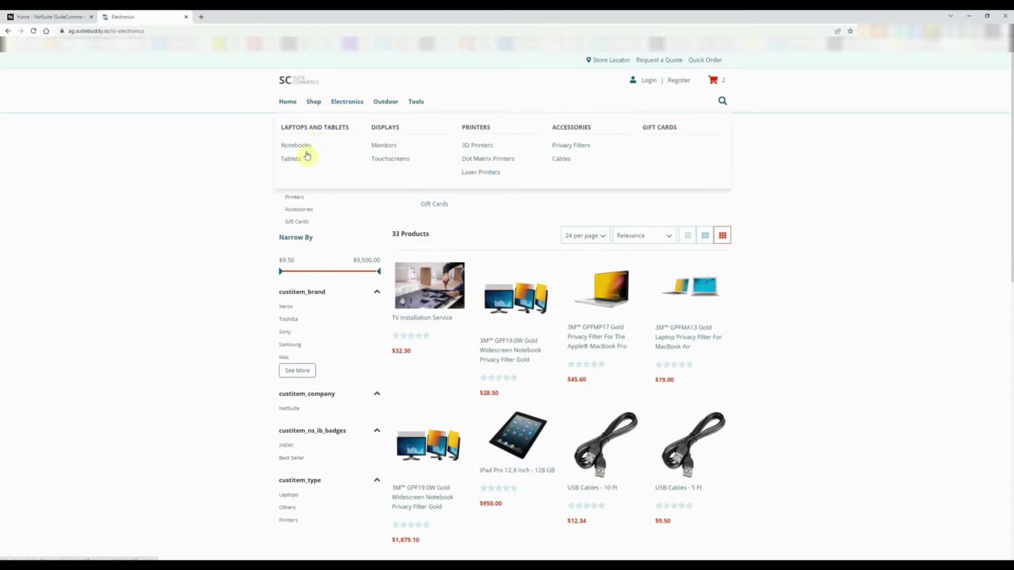
- Switch back to NetSuite and open the Commerce Categories list
{"action": "left_click", "coordinate": [46, 14]}
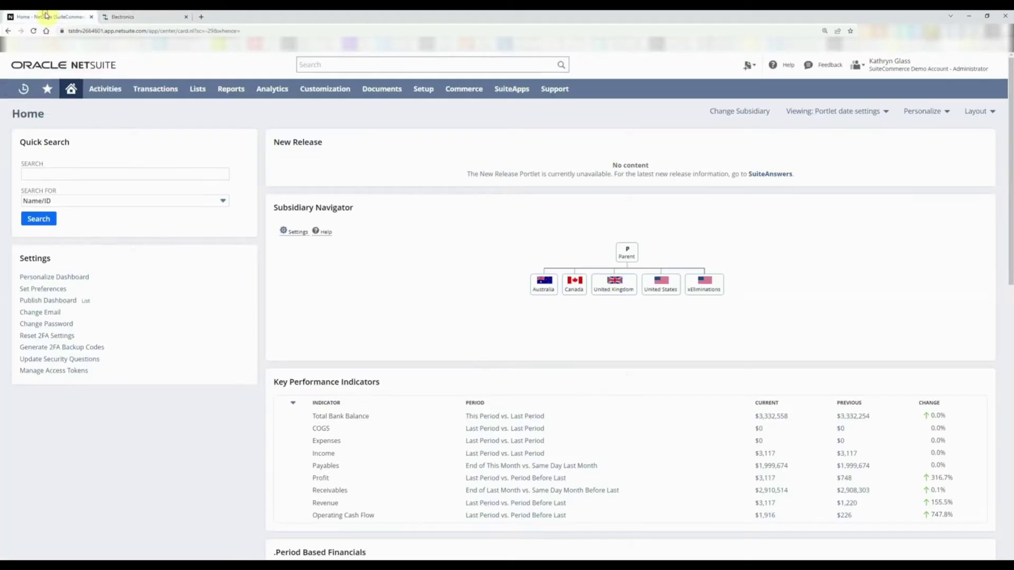
{"action": "mouse_move", "coordinate": [469, 91]}
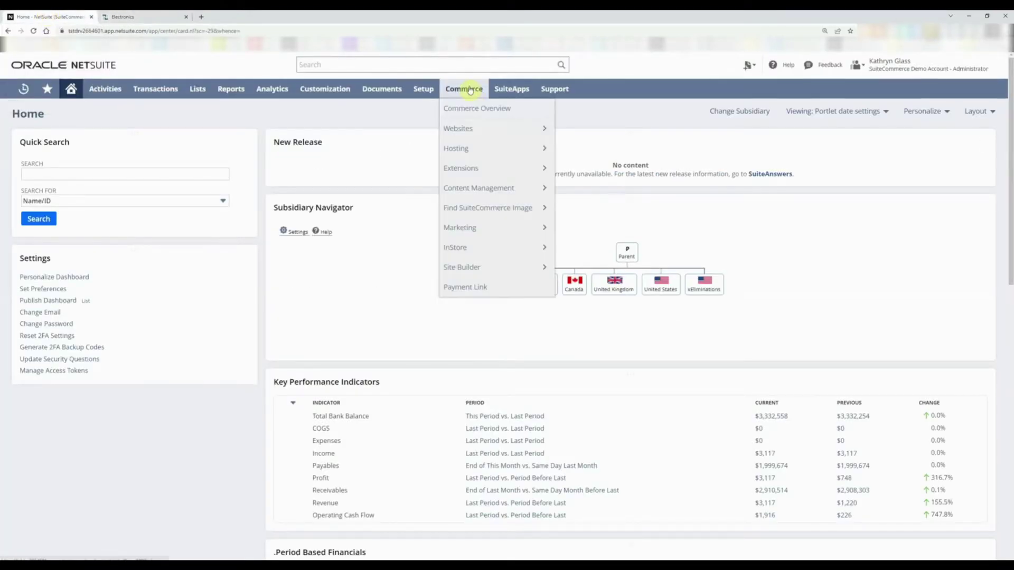
{"action": "mouse_move", "coordinate": [480, 189]}
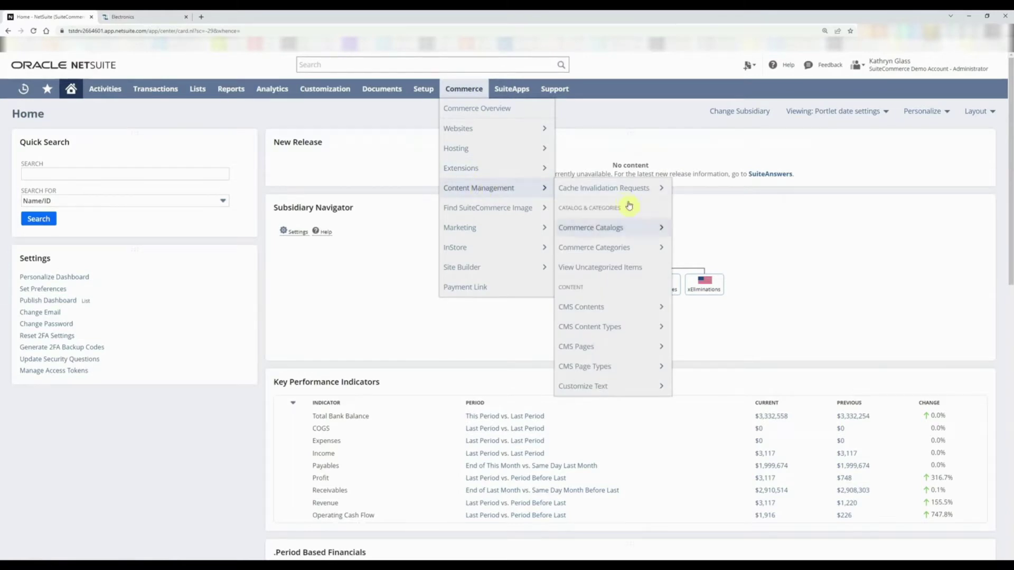
{"action": "mouse_move", "coordinate": [602, 248]}
{"action": "left_click", "coordinate": [606, 248]}
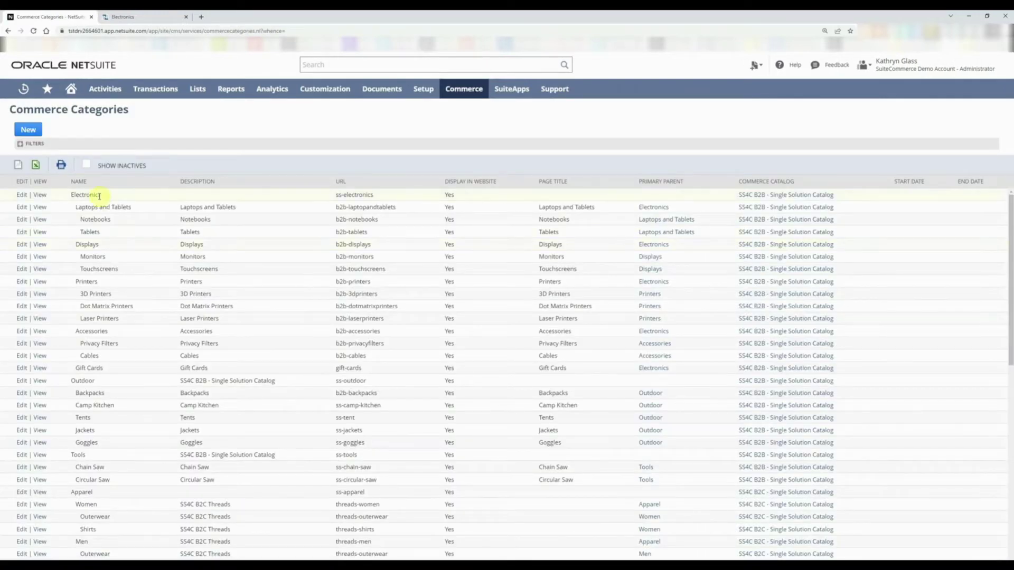
- Review the hierarchy of commerce categories and compare the Electronics entries with the webstore's Electronics navigation
{"action": "scroll", "coordinate": [101, 198], "scroll_direction": "down", "scroll_amount": 7}
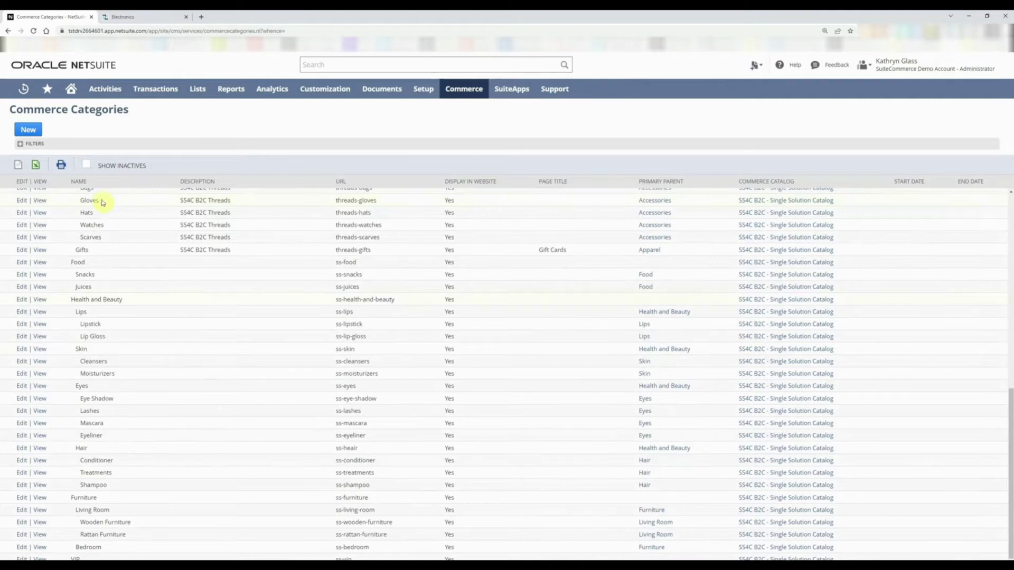
{"action": "scroll", "coordinate": [125, 367], "scroll_direction": "up", "scroll_amount": 5}
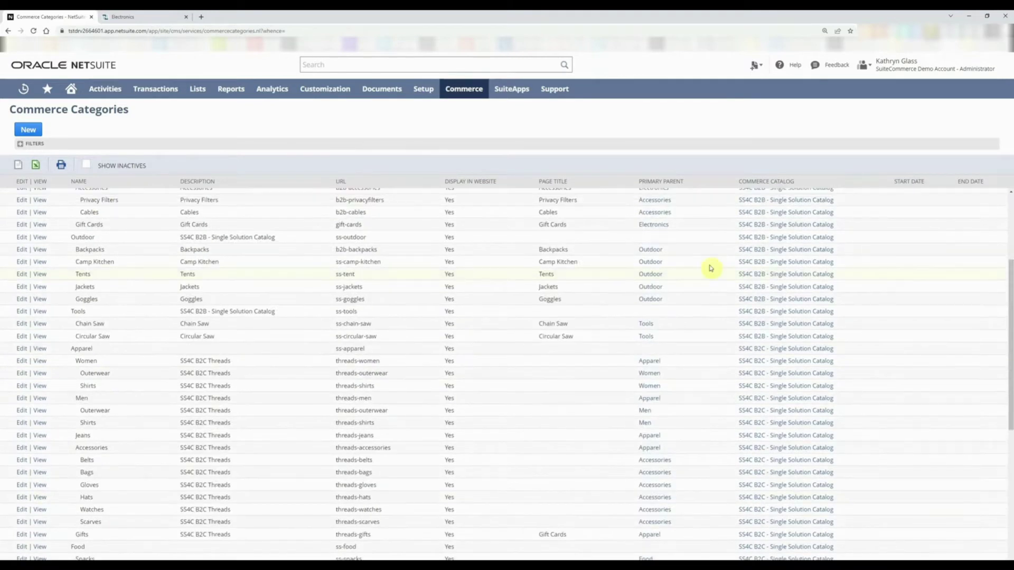
{"action": "scroll", "coordinate": [594, 277], "scroll_direction": "up", "scroll_amount": 4}
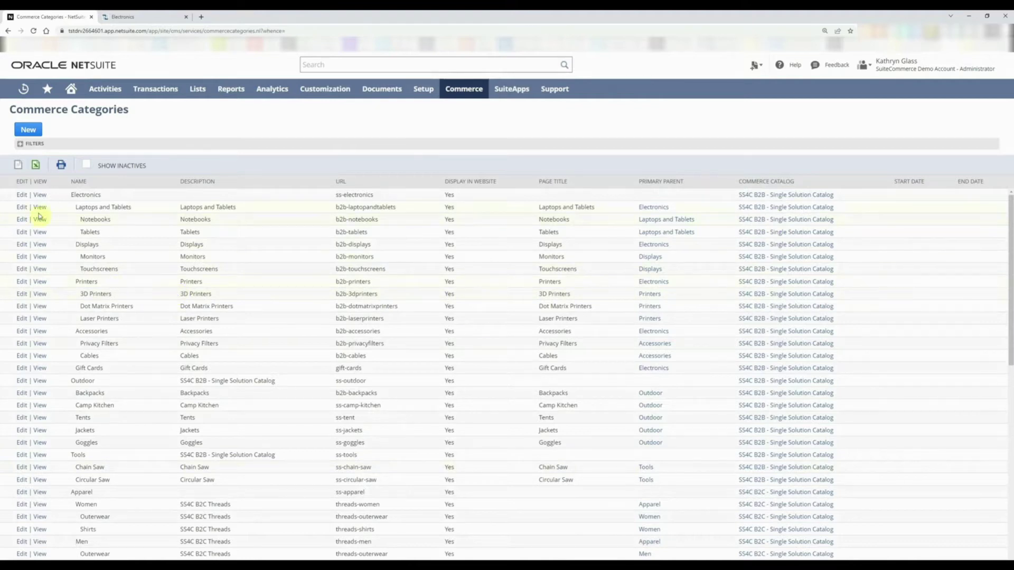
{"action": "left_click_drag", "start_coordinate": [68, 197], "coordinate": [108, 237]}
{"action": "left_click", "coordinate": [141, 17]}
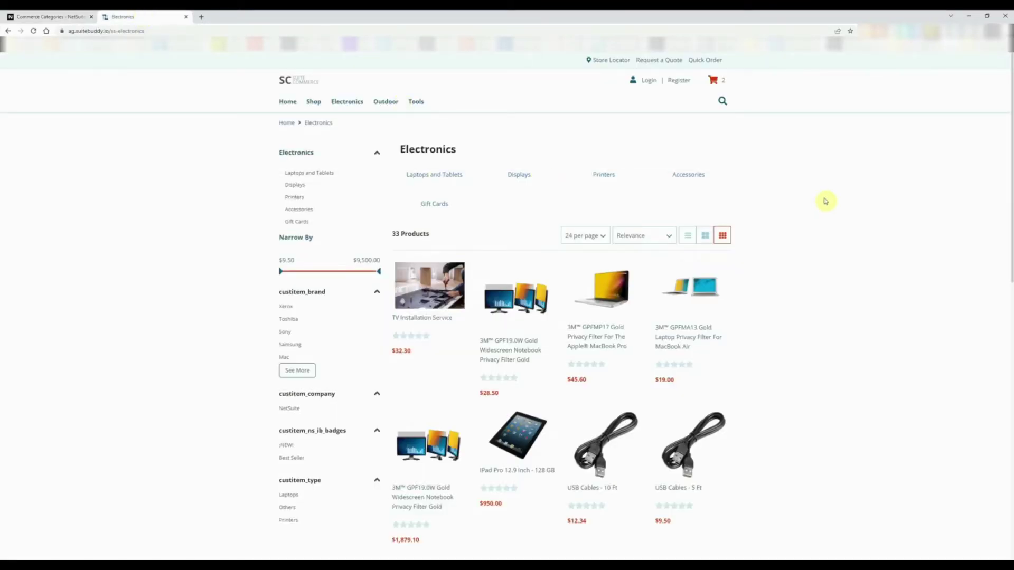
{"action": "mouse_move", "coordinate": [341, 107]}
- Return to NetSuite, view the Electronics category record, and review its subcategories and assigned items
{"action": "left_click", "coordinate": [90, 14]}
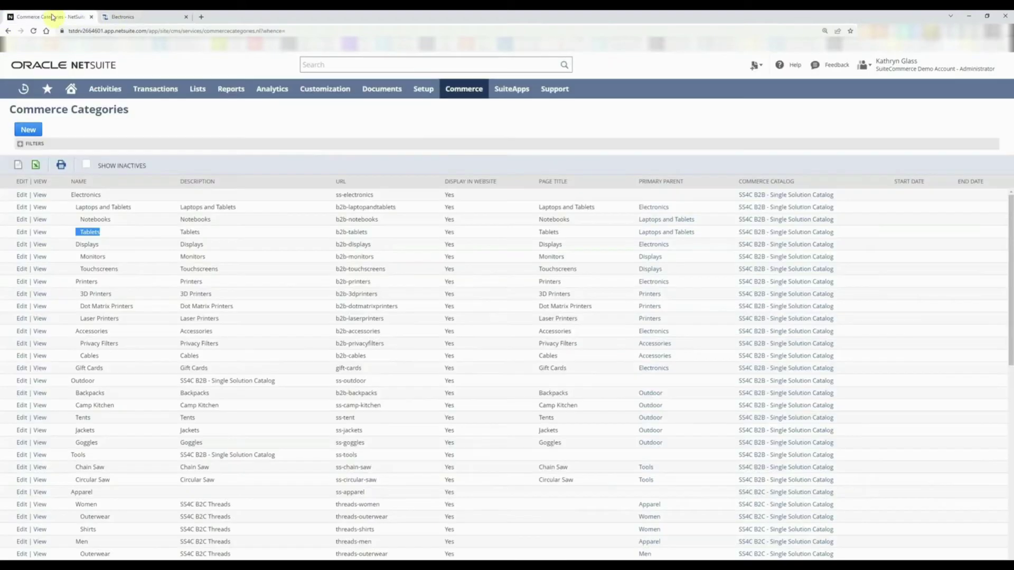
{"action": "left_click", "coordinate": [40, 197]}
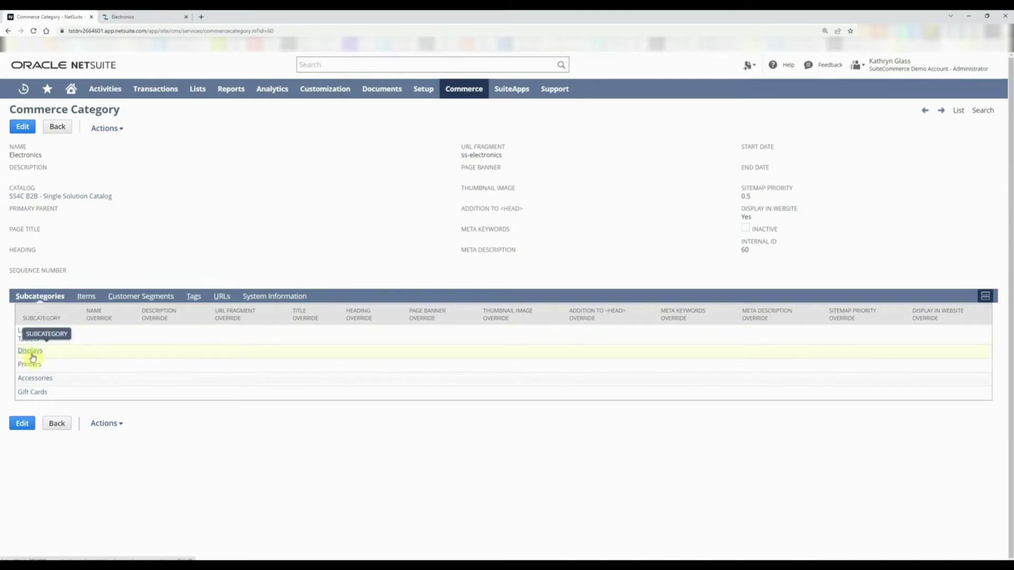
{"action": "left_click", "coordinate": [86, 297]}
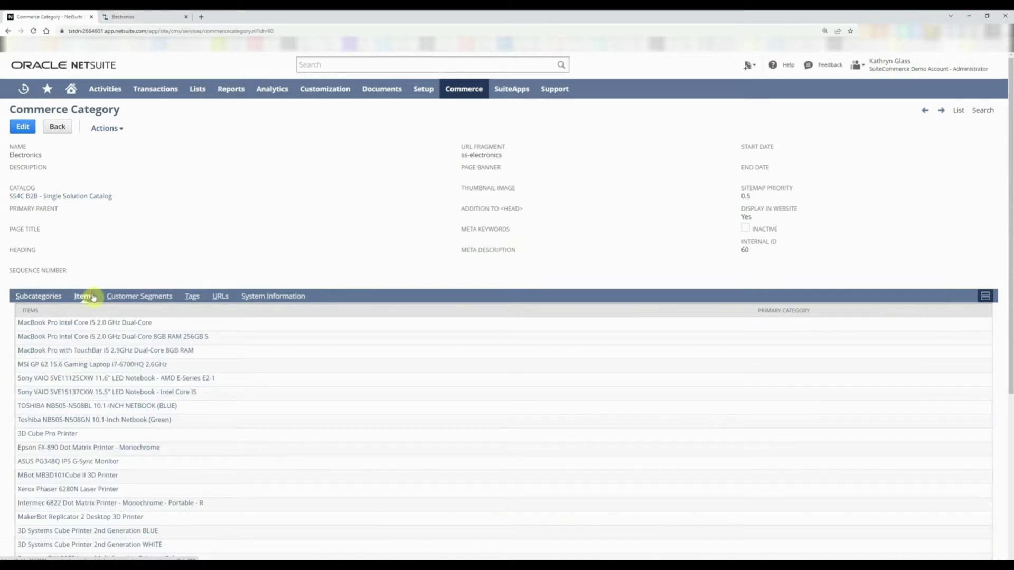
{"action": "scroll", "coordinate": [90, 304], "scroll_direction": "down", "scroll_amount": 3}
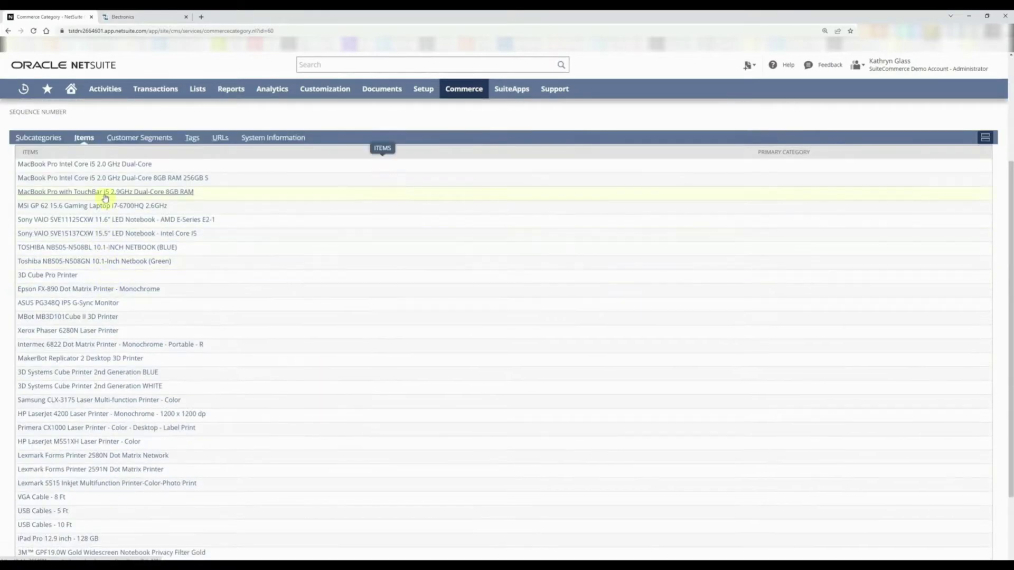
{"action": "scroll", "coordinate": [109, 180], "scroll_direction": "down", "scroll_amount": 2}
{"action": "scroll", "coordinate": [103, 177], "scroll_direction": "up", "scroll_amount": 1}
{"action": "scroll", "coordinate": [98, 190], "scroll_direction": "down", "scroll_amount": 1}
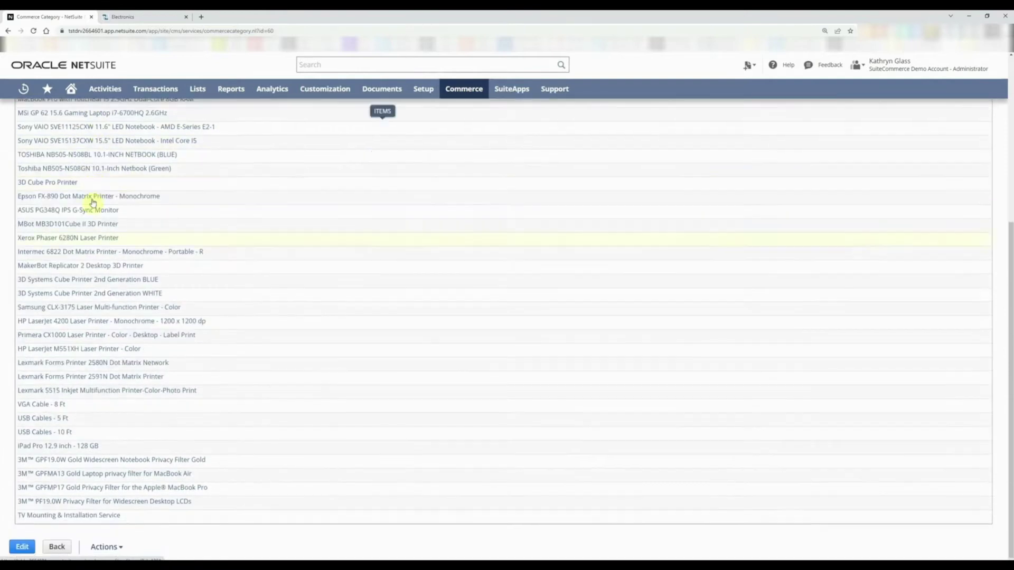
- Check the product count, product listing and subcategory links on the webstore's Electronics page
{"action": "left_click", "coordinate": [143, 16]}
{"action": "left_click_drag", "start_coordinate": [438, 236], "coordinate": [397, 232]}
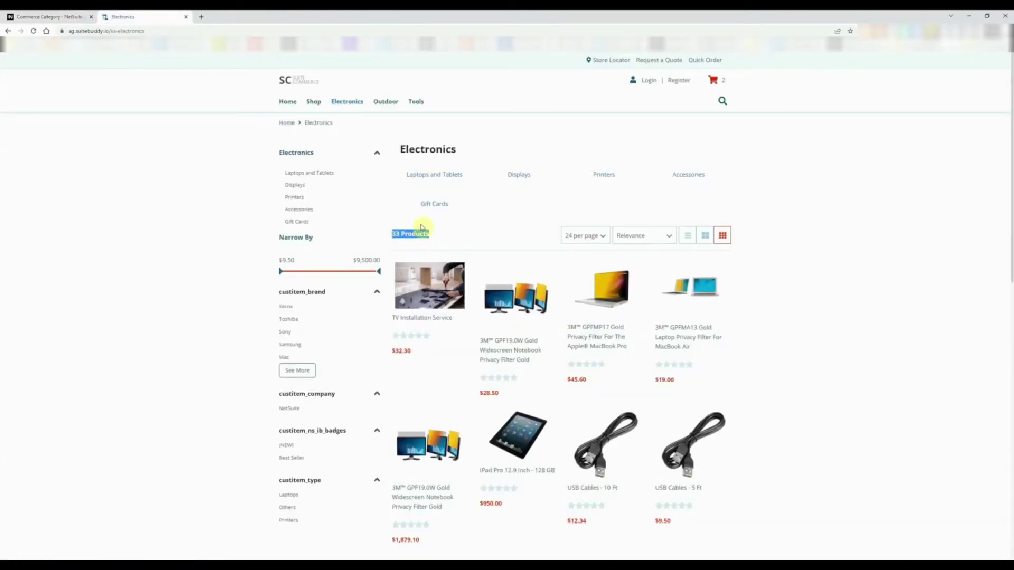
{"action": "left_click", "coordinate": [406, 236]}
{"action": "left_click_drag", "start_coordinate": [393, 234], "coordinate": [796, 402]}
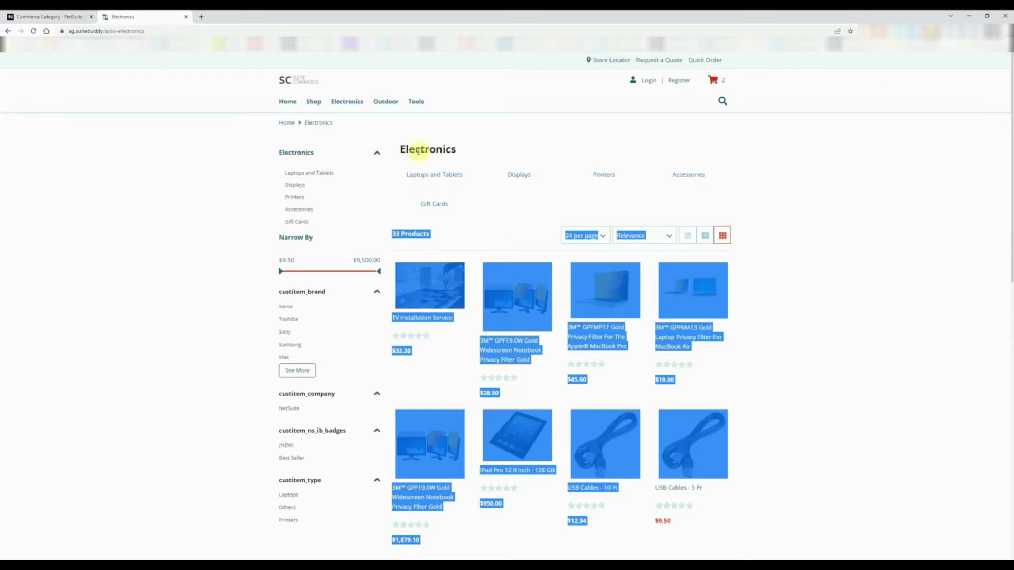
{"action": "left_click_drag", "start_coordinate": [394, 176], "coordinate": [417, 210]}
{"action": "left_click", "coordinate": [415, 206]}
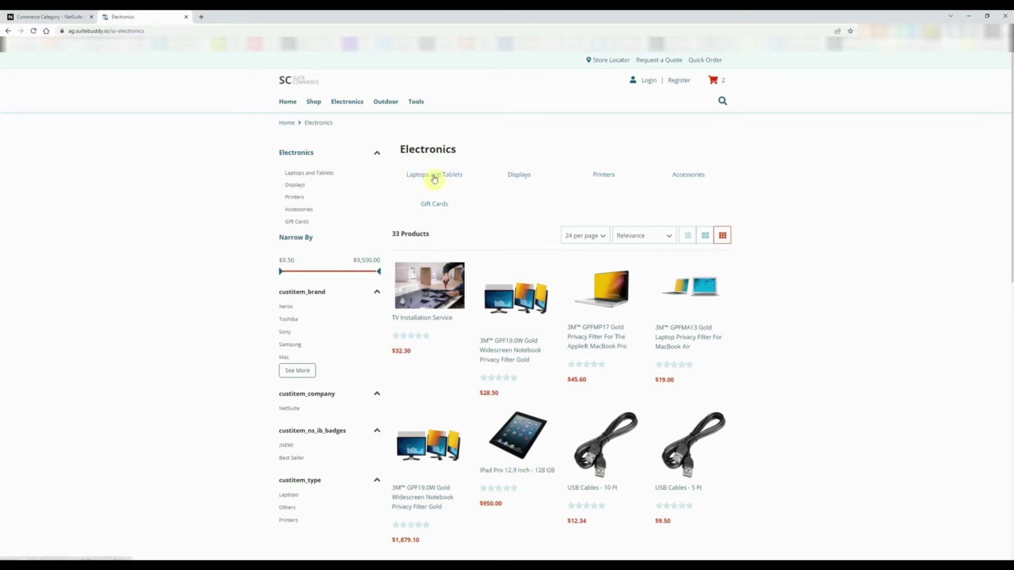
- Return to the Electronics record in NetSuite and open its Laptops and Tablets subcategory
{"action": "left_click", "coordinate": [50, 14]}
{"action": "scroll", "coordinate": [163, 233], "scroll_direction": "up", "scroll_amount": 15}
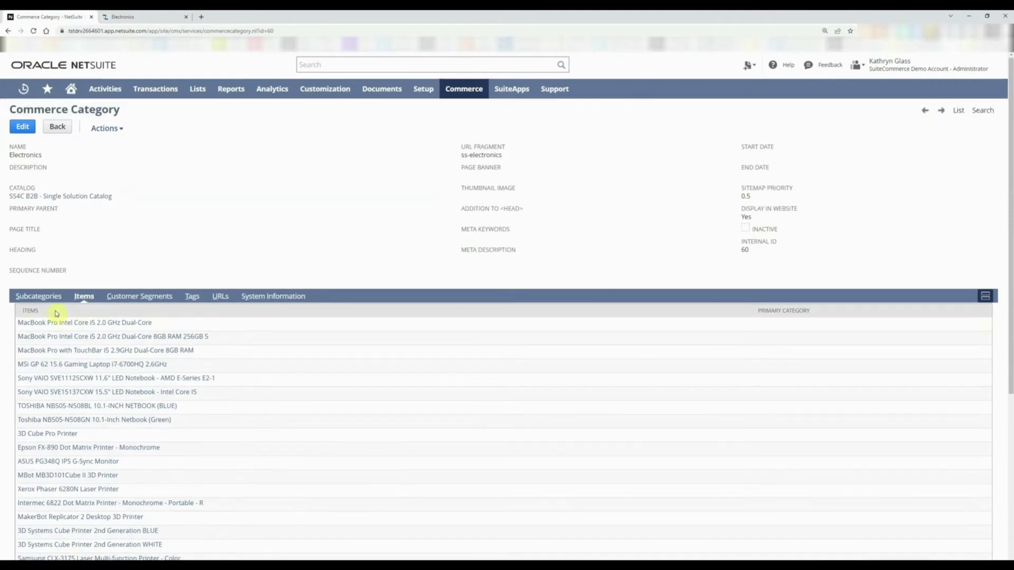
{"action": "left_click", "coordinate": [53, 300]}
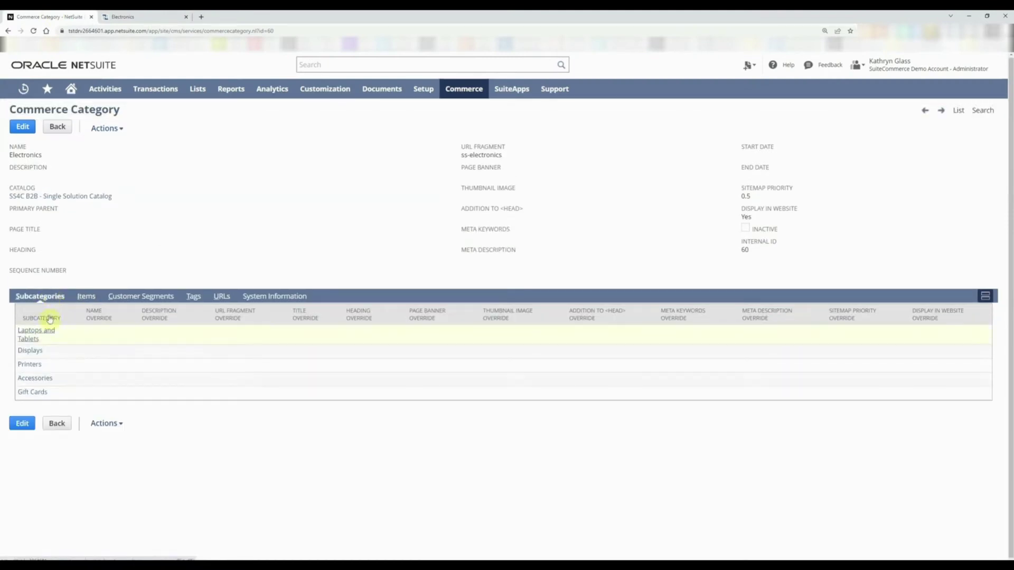
{"action": "left_click", "coordinate": [43, 336]}
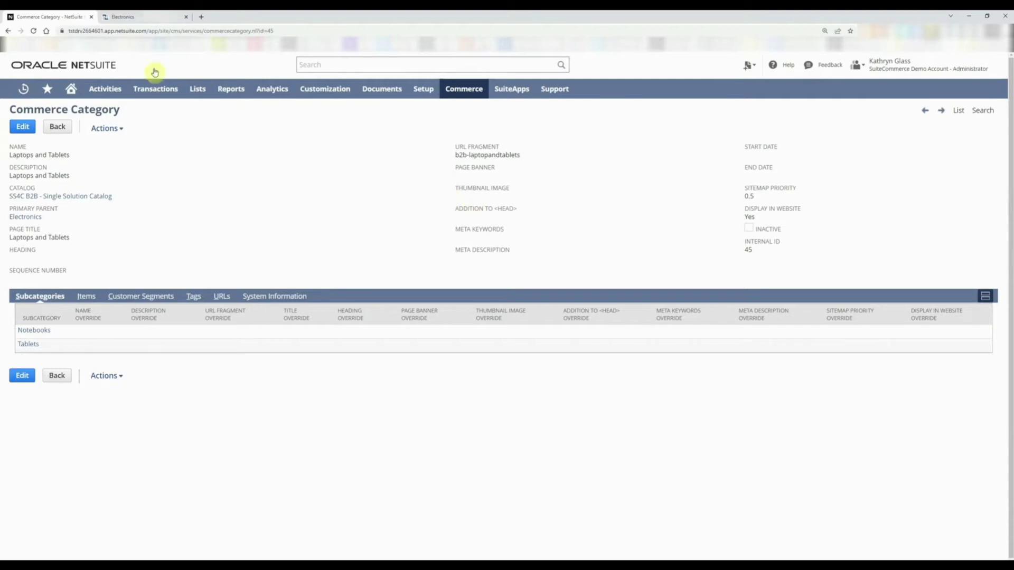
- Locate the Laptops and Tablets link on the webstore's Electronics page, and open that category's NetSuite record for editing
{"action": "left_click", "coordinate": [138, 16]}
{"action": "left_click_drag", "start_coordinate": [463, 175], "coordinate": [406, 175]}
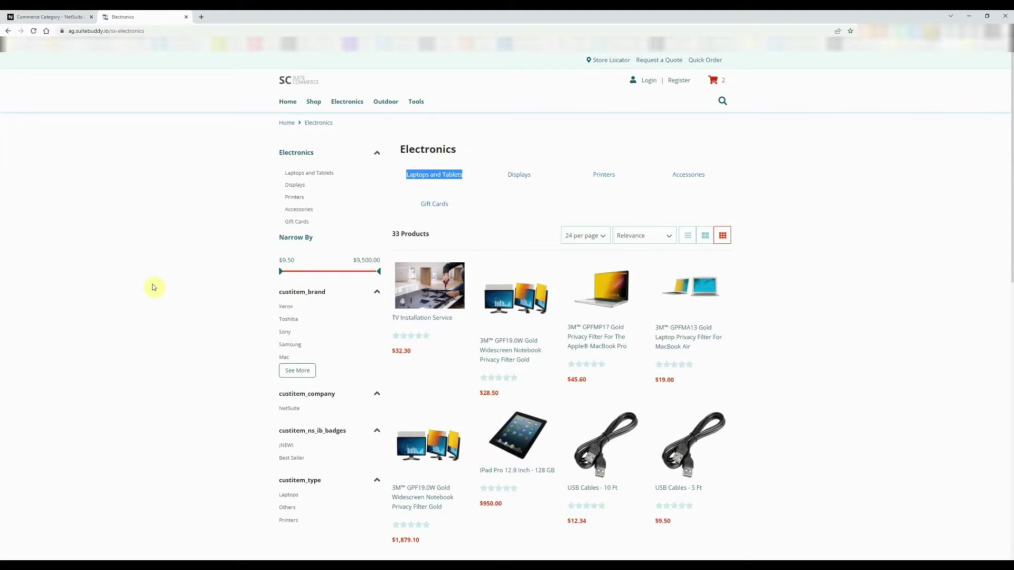
{"action": "left_click", "coordinate": [55, 16]}
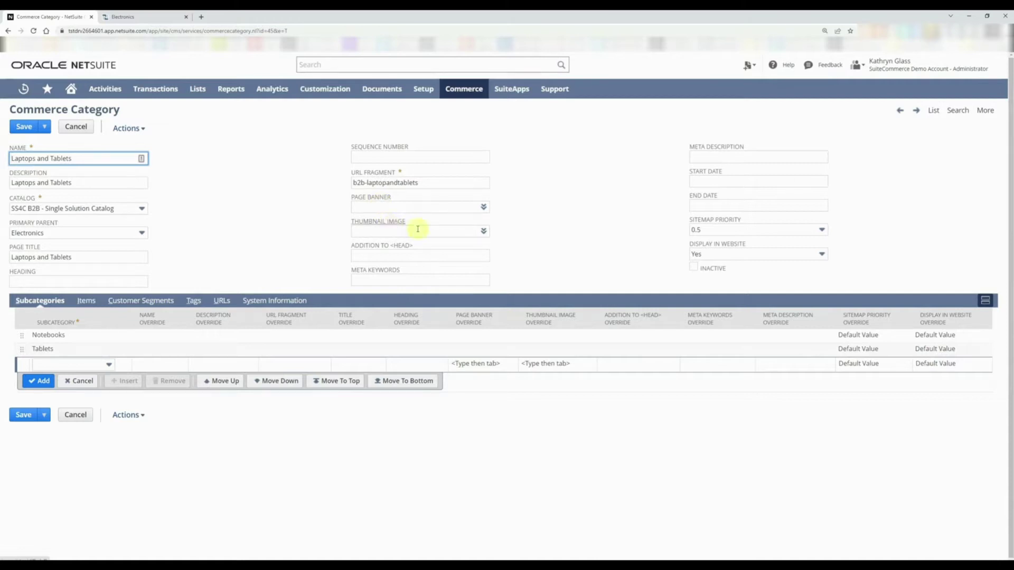
- Read the field help for the category's Thumbnail Image and Page Banner fields
{"action": "left_click", "coordinate": [389, 223]}
{"action": "left_click_drag", "start_coordinate": [435, 231], "coordinate": [232, 148]}
{"action": "mouse_move", "coordinate": [229, 199]}
{"action": "left_mouse_down"}
{"action": "mouse_move", "coordinate": [290, 198]}
{"action": "mouse_move", "coordinate": [190, 219]}
{"action": "mouse_move", "coordinate": [214, 211]}
{"action": "left_mouse_up"}
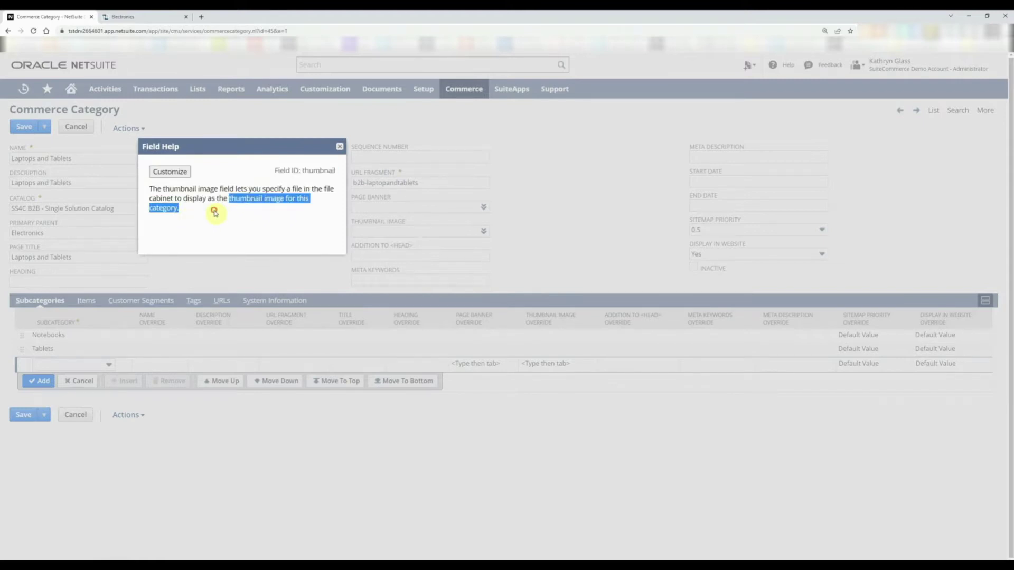
{"action": "left_click", "coordinate": [340, 146]}
{"action": "left_click", "coordinate": [378, 198]}
{"action": "left_click_drag", "start_coordinate": [430, 199], "coordinate": [177, 160]}
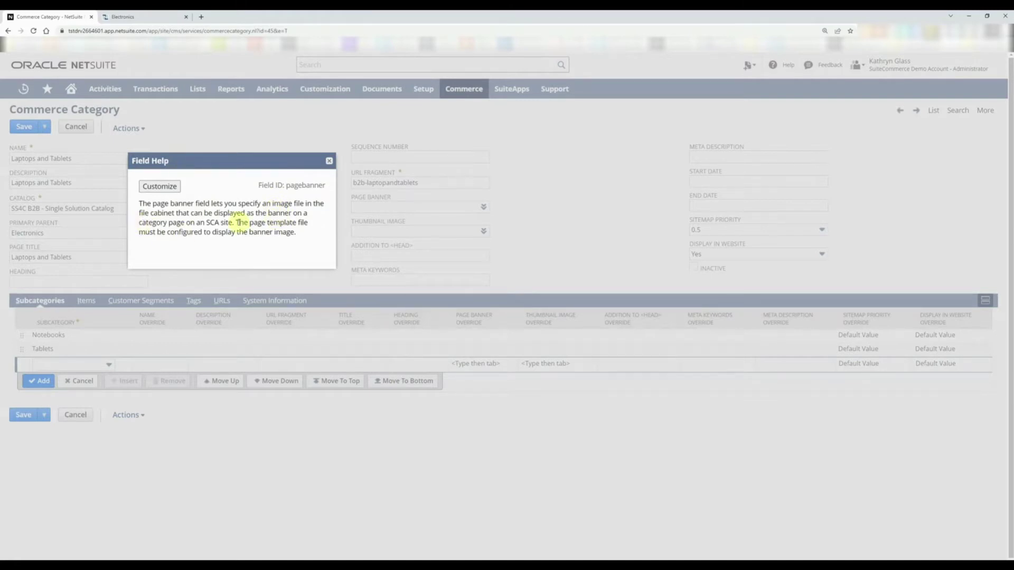
{"action": "left_click", "coordinate": [329, 160]}
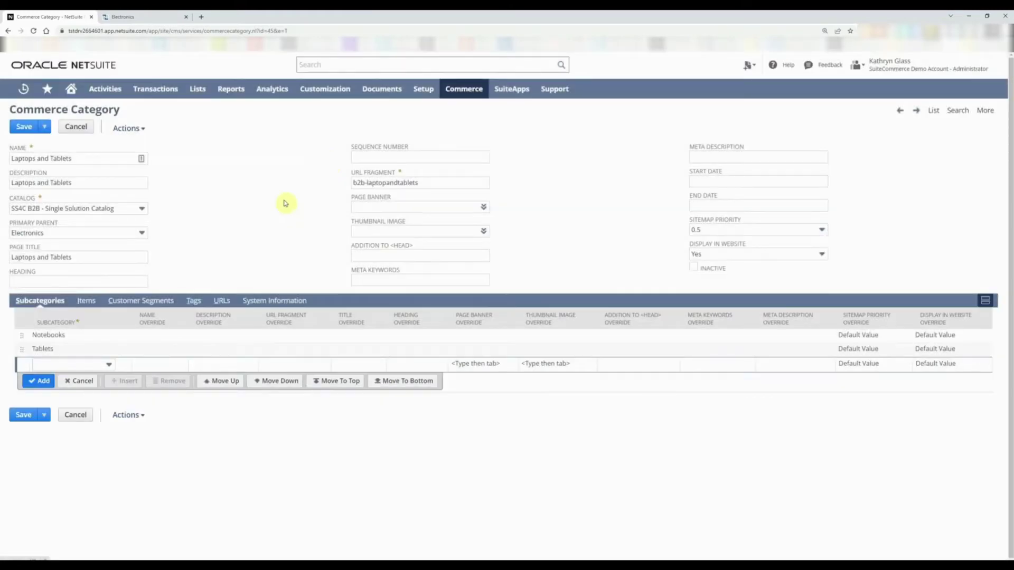
- Examine the heading and subcategory area of the webstore's Electronics page, and return to the NetSuite category record
{"action": "left_click", "coordinate": [123, 16]}
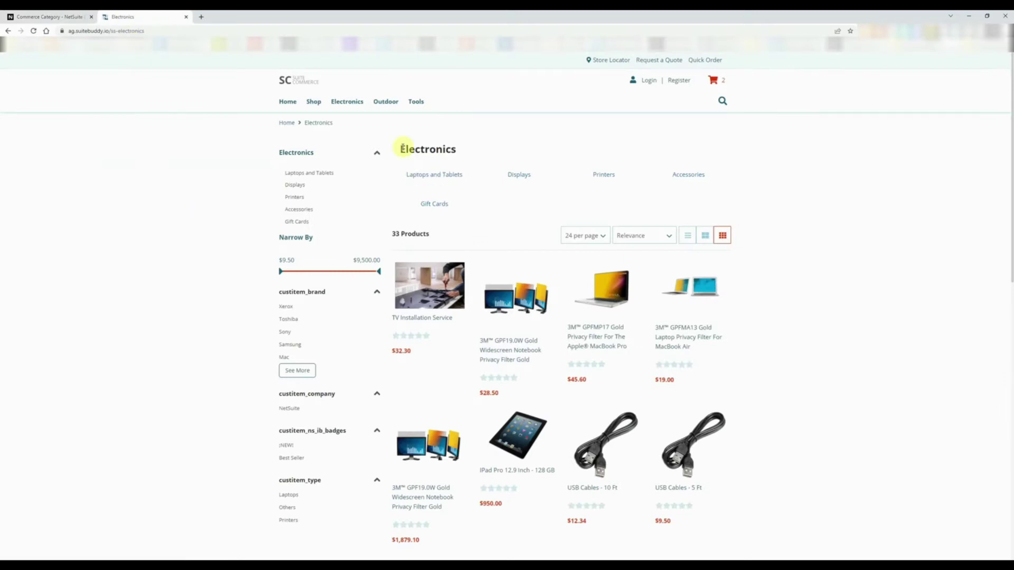
{"action": "left_click_drag", "start_coordinate": [401, 149], "coordinate": [428, 149]}
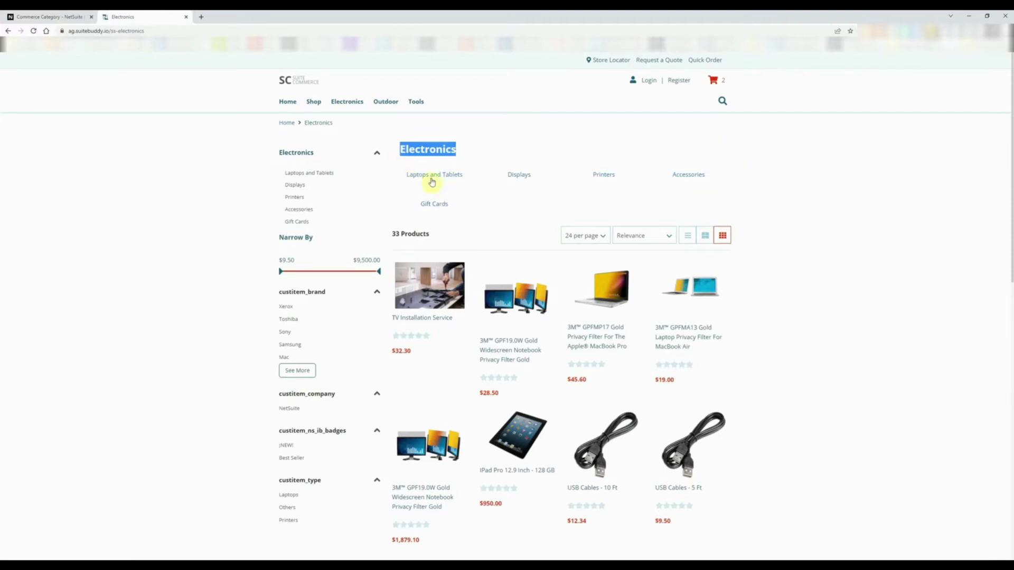
{"action": "left_click", "coordinate": [54, 14]}
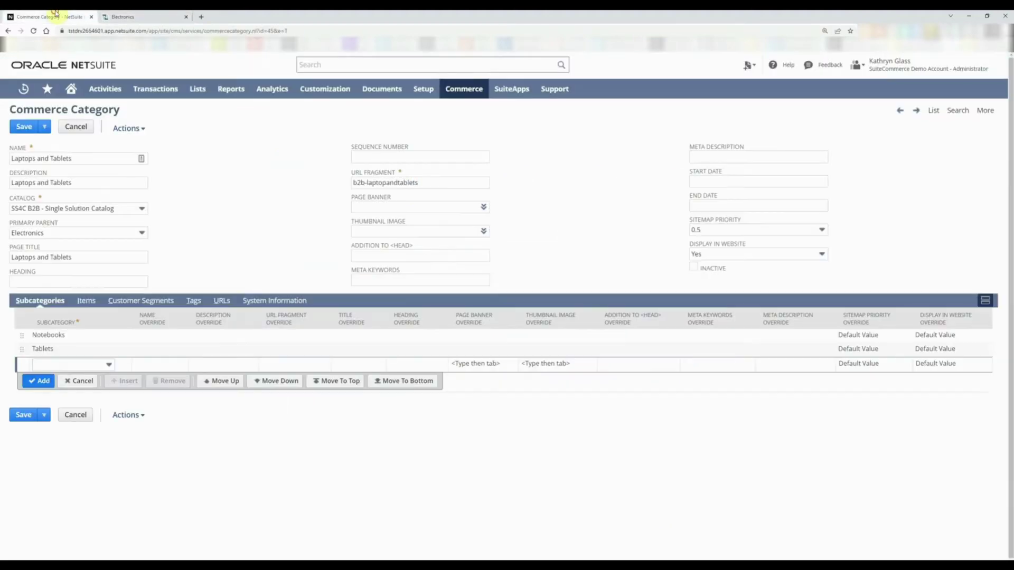
- Search the thumbnail images for "XLR Precision Circular Saw", assign "XLR Precision Circular Saw Different.media_2.png" to Laptops and Tablets, and save the category
{"action": "left_click", "coordinate": [483, 232]}
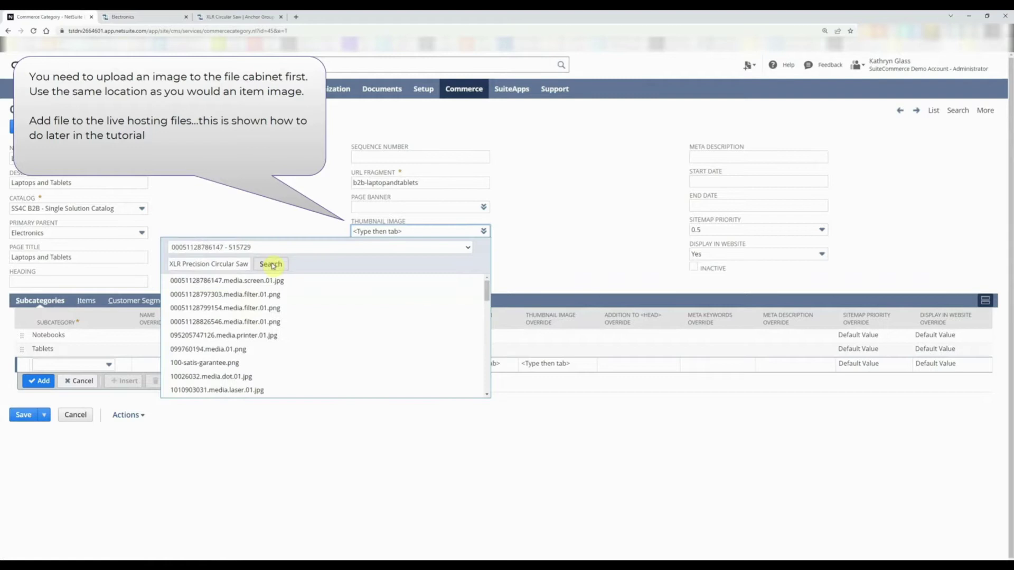
{"action": "left_click", "coordinate": [272, 262]}
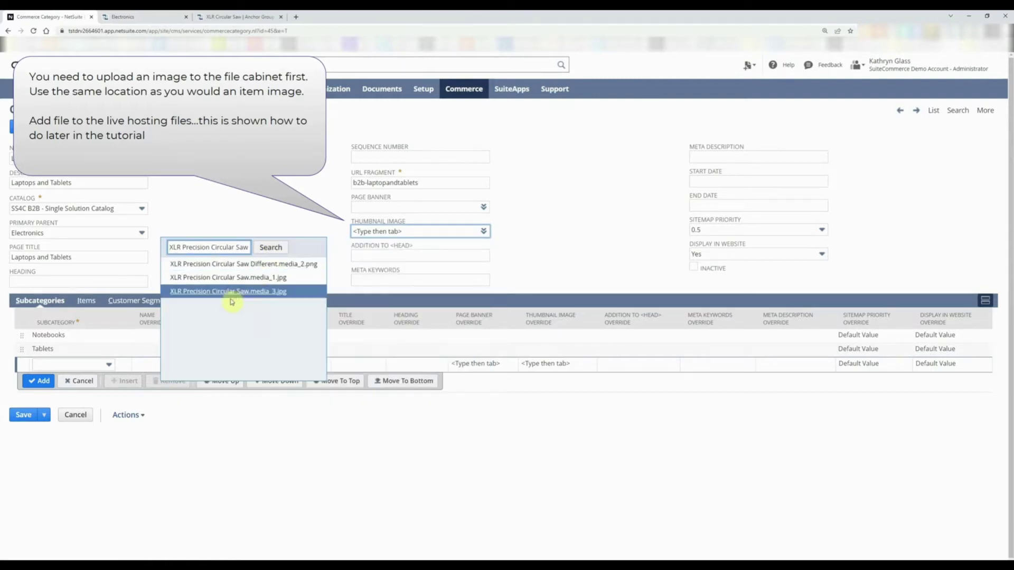
{"action": "left_click", "coordinate": [213, 264]}
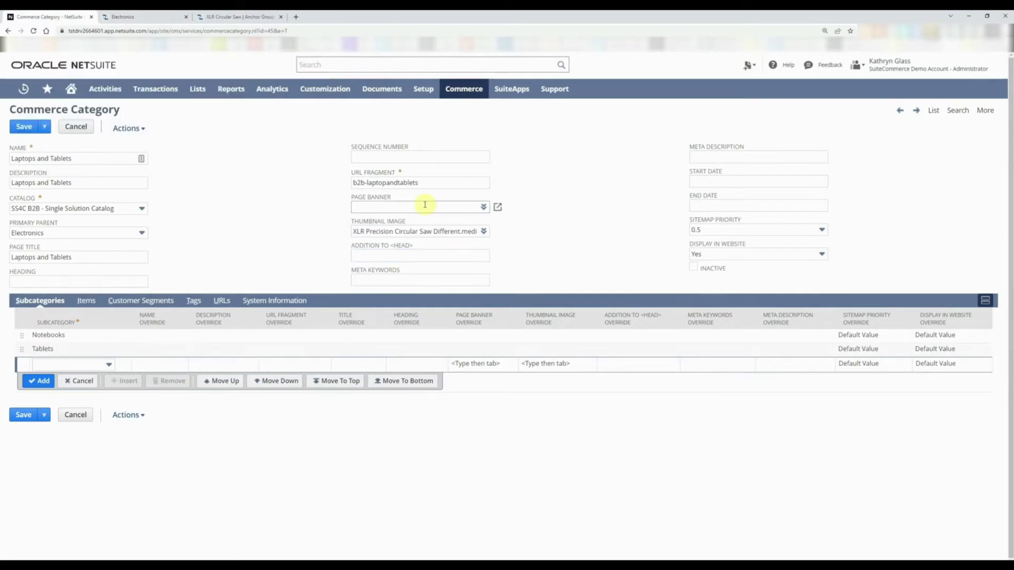
{"action": "left_click", "coordinate": [23, 127]}
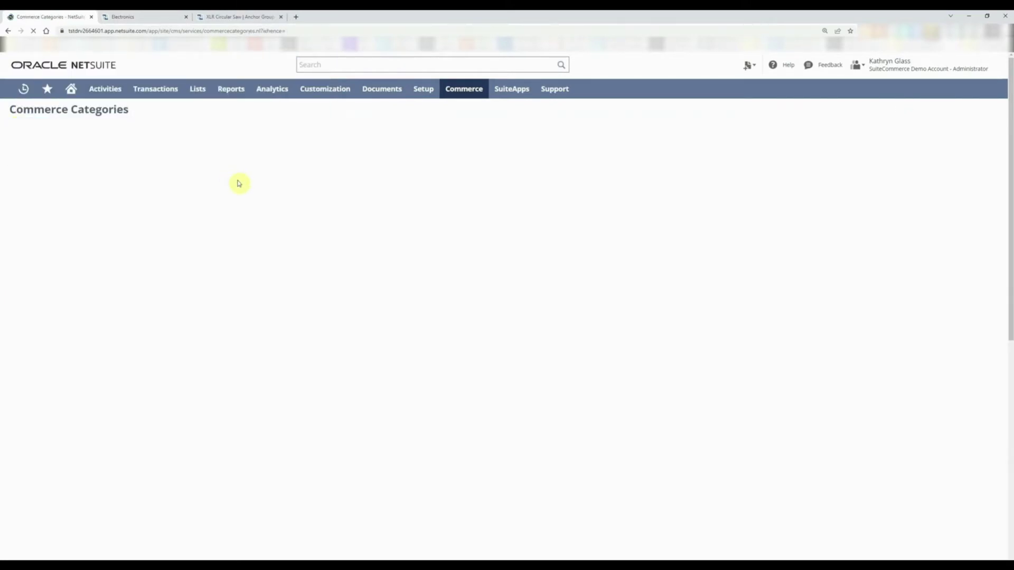
- Check the Laptops and Tablets thumbnail on the webstore's Electronics page, and follow both its image and text links to the category page
{"action": "left_click", "coordinate": [231, 16]}
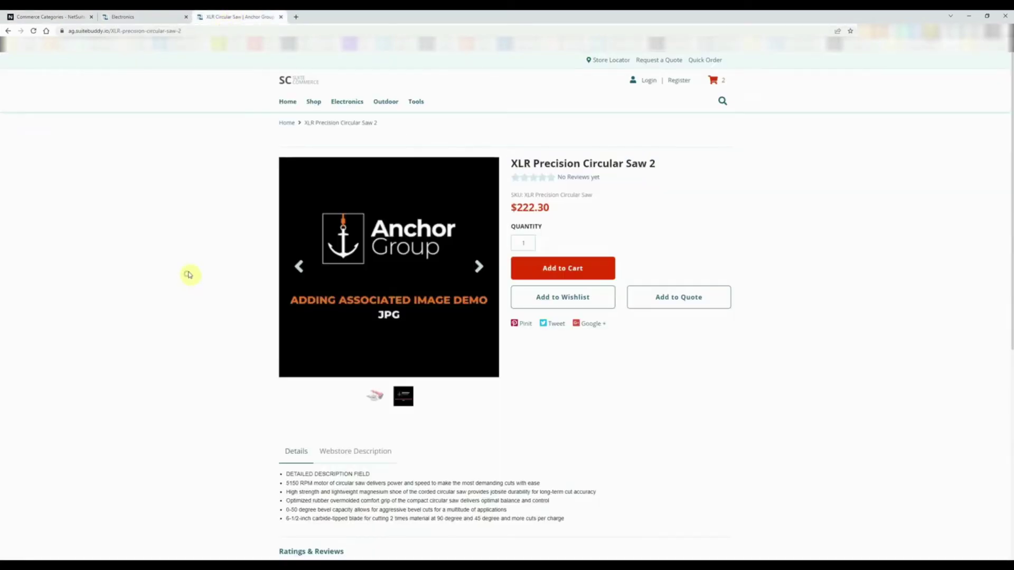
{"action": "left_click", "coordinate": [349, 102]}
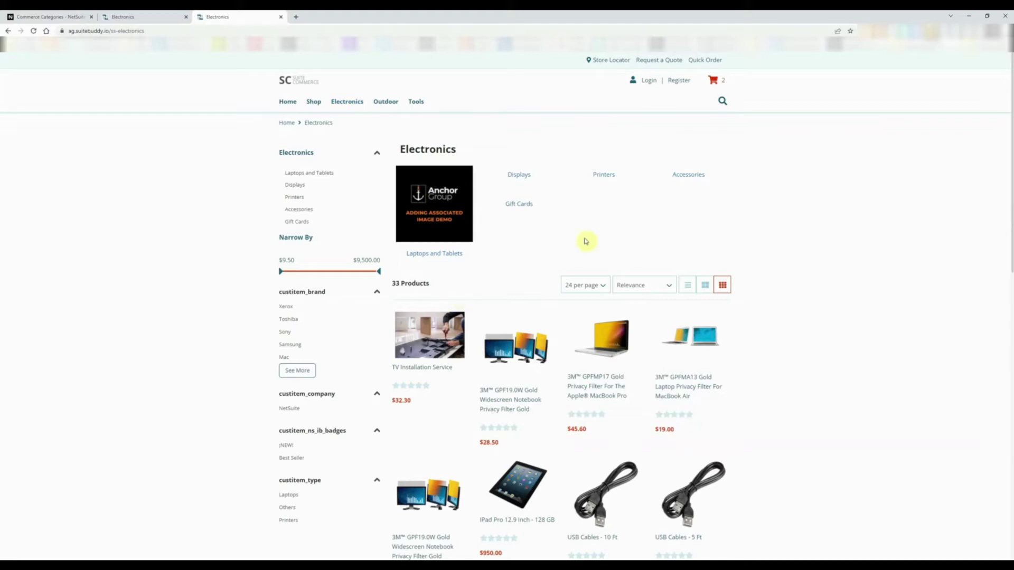
{"action": "left_click", "coordinate": [436, 207]}
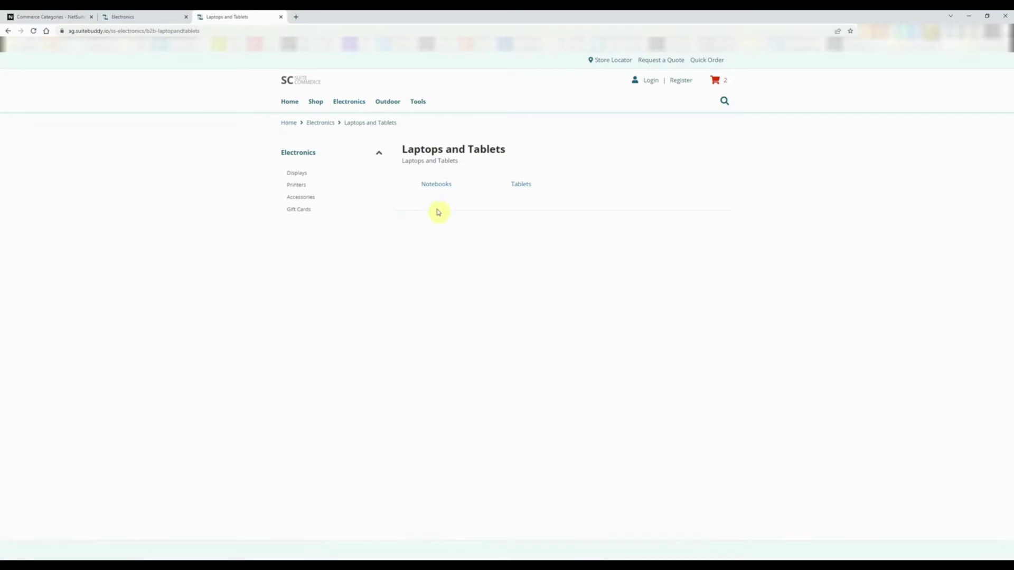
{"action": "key", "text": "alt+Left"}
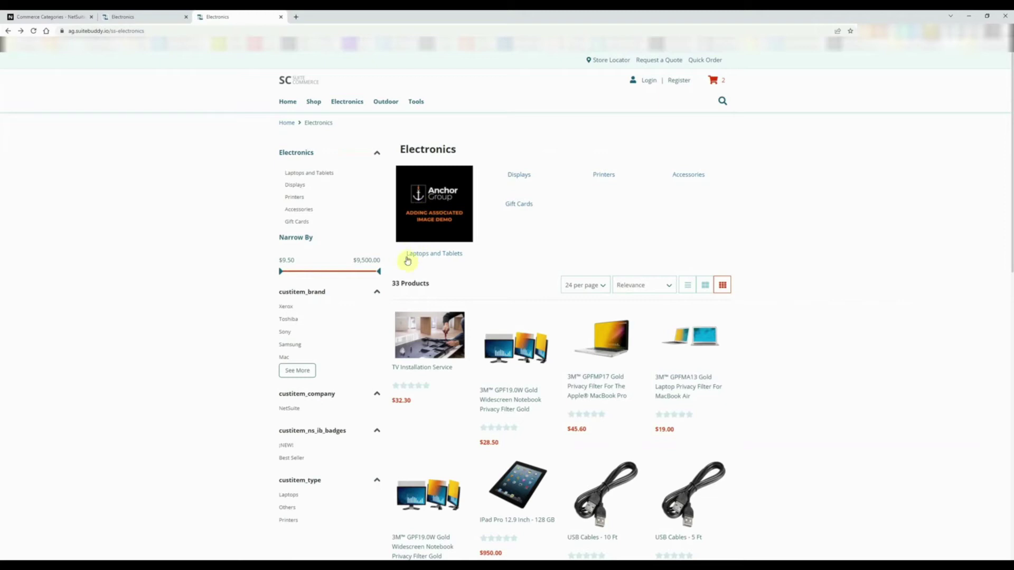
{"action": "left_click", "coordinate": [453, 258]}
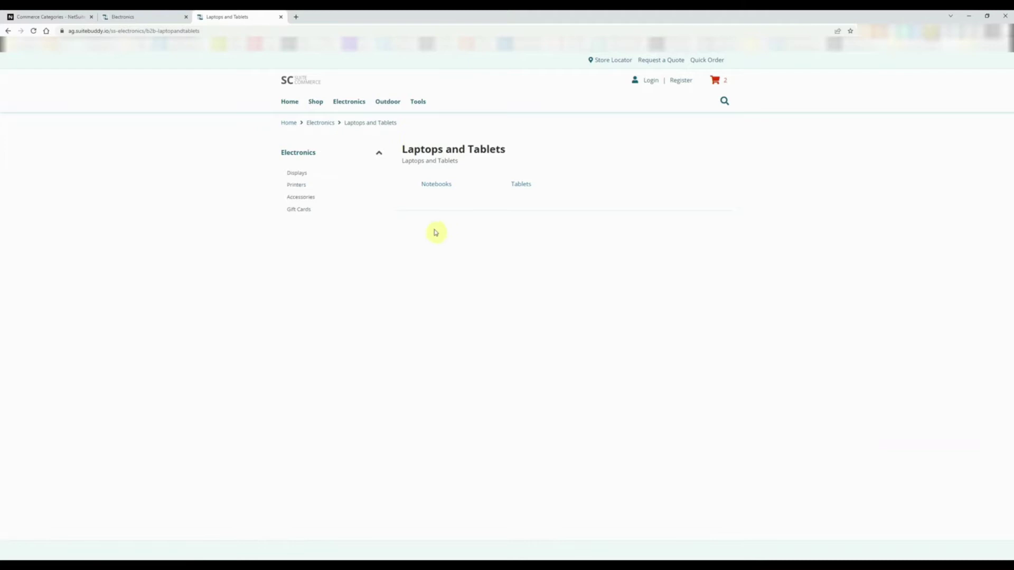
{"action": "key", "text": "alt+Left"}
- Return to the NetSuite commerce categories list, open the Electronics category for editing, and go to its Page Banner field
{"action": "left_click", "coordinate": [58, 16]}
{"action": "left_click", "coordinate": [144, 17]}
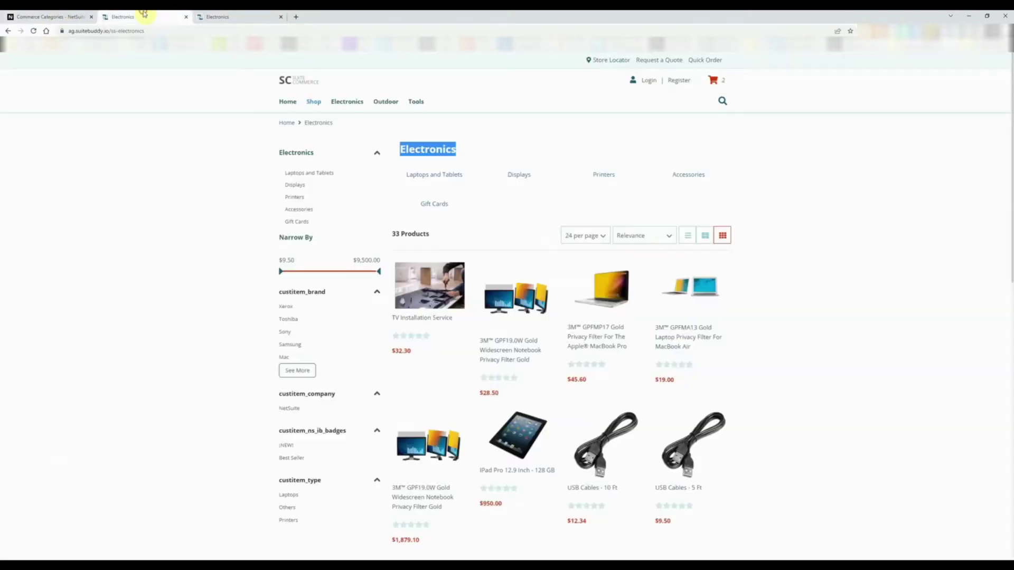
{"action": "left_click", "coordinate": [42, 16]}
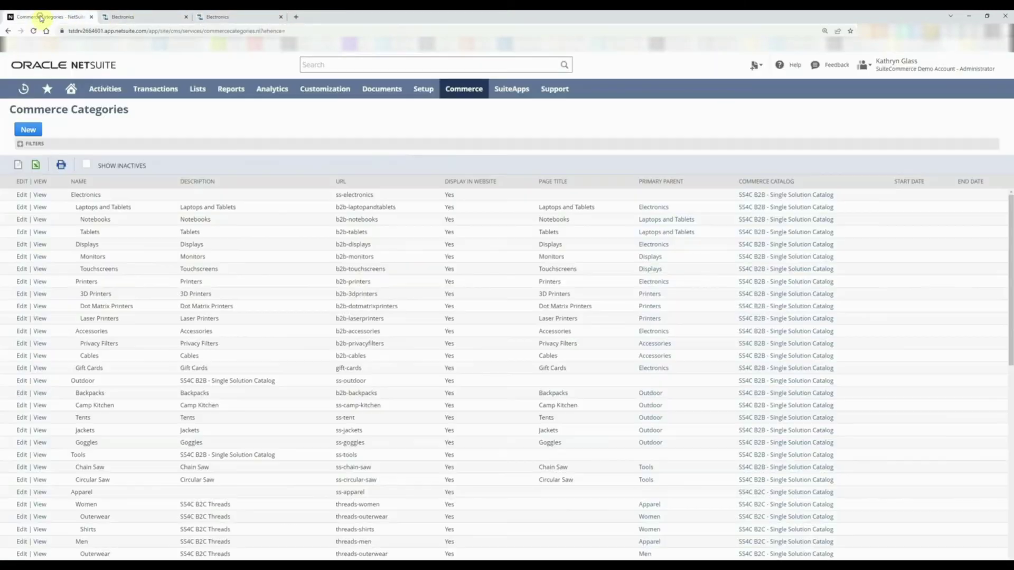
{"action": "left_click", "coordinate": [25, 196]}
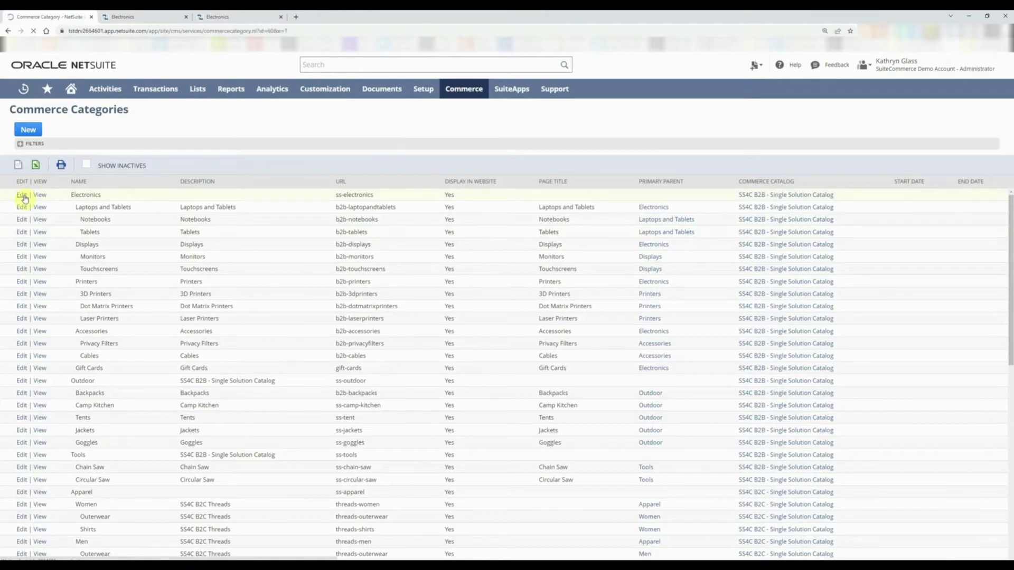
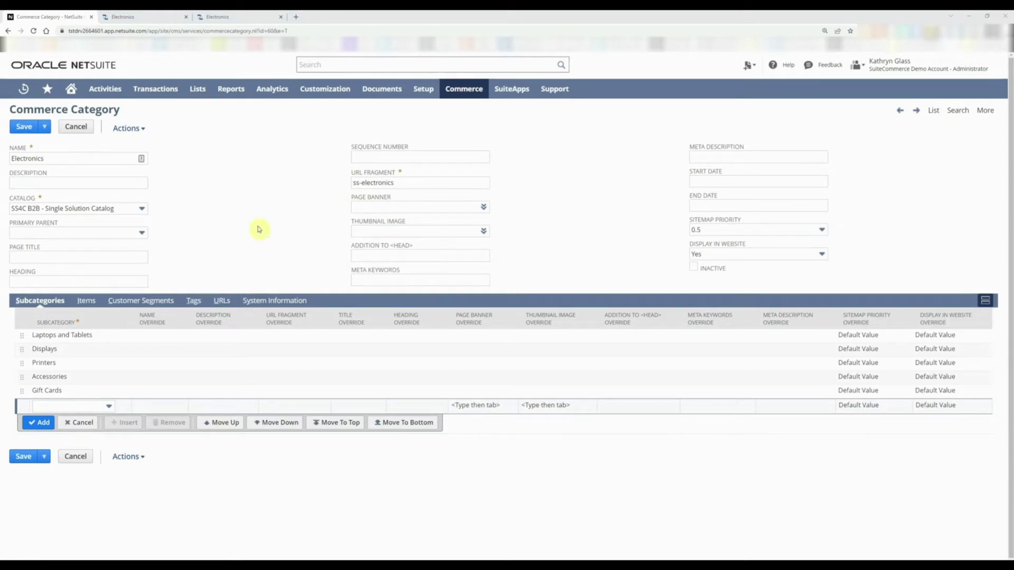
{"action": "left_click", "coordinate": [360, 207]}
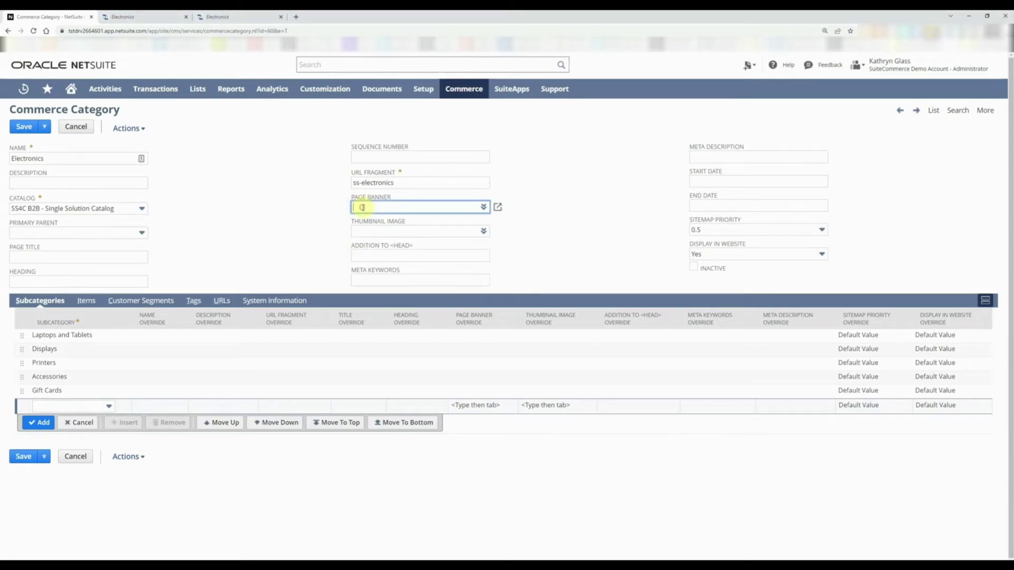
- Open the File Cabinet in a separate browser tab and go to Web Site Hosting Files > Live Hosting Files
{"action": "mouse_move", "coordinate": [385, 91]}
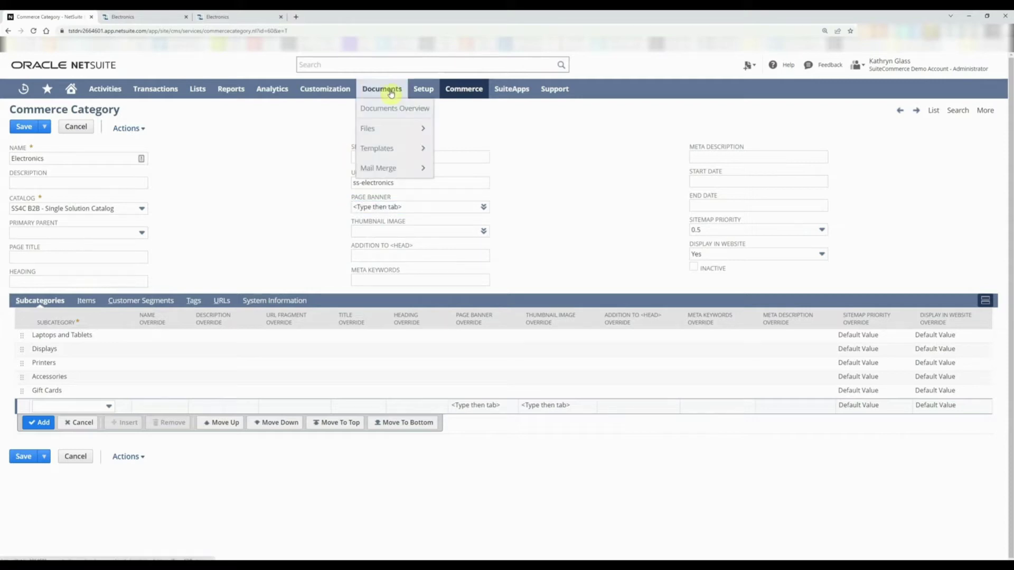
{"action": "mouse_move", "coordinate": [417, 128]}
{"action": "left_click", "coordinate": [476, 134]}
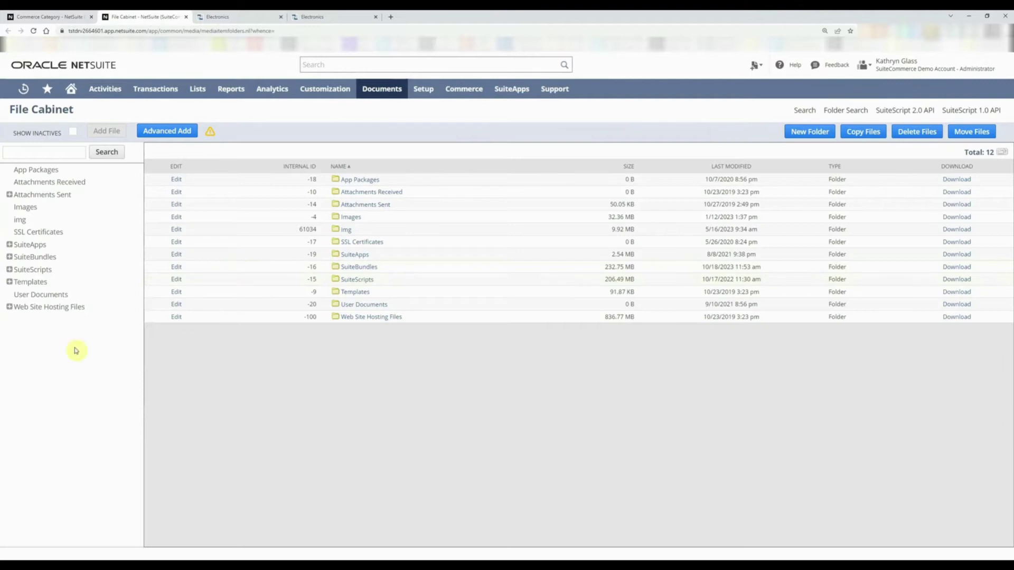
{"action": "left_click", "coordinate": [65, 309]}
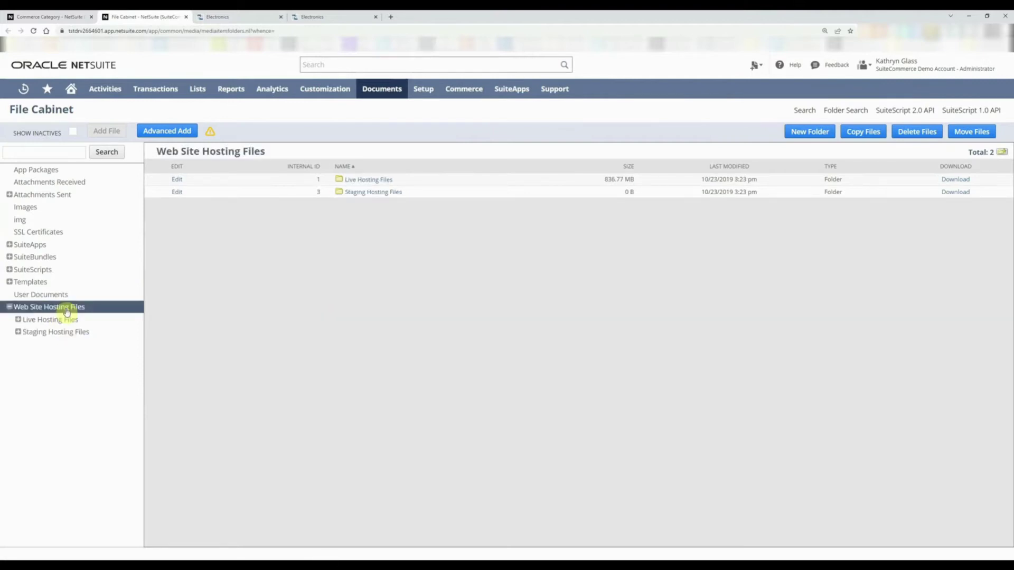
{"action": "left_click", "coordinate": [371, 180]}
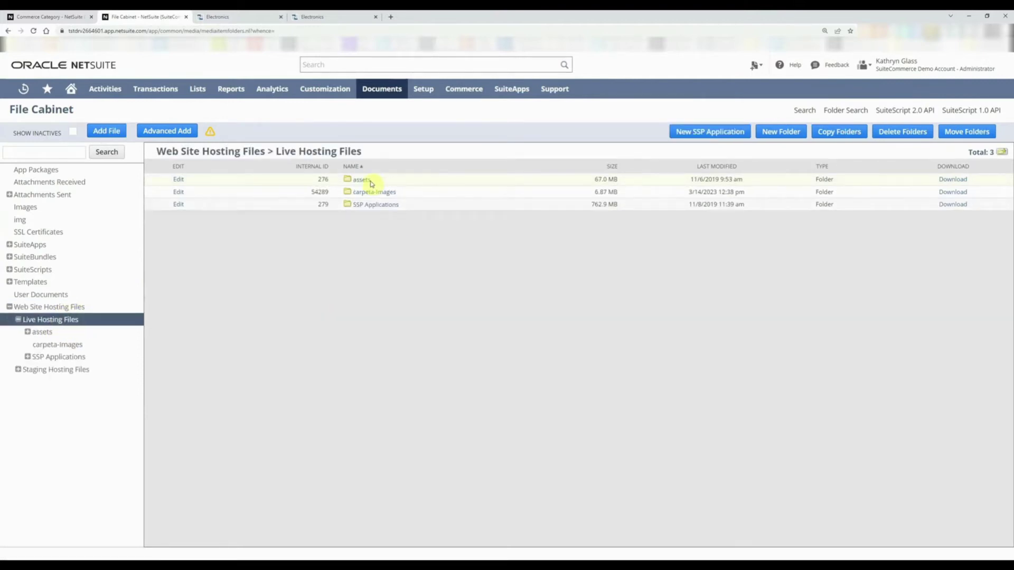
- Upload the image "Page Banner.png" from the computer to the Live Hosting Files folder
{"action": "left_click", "coordinate": [106, 131]}
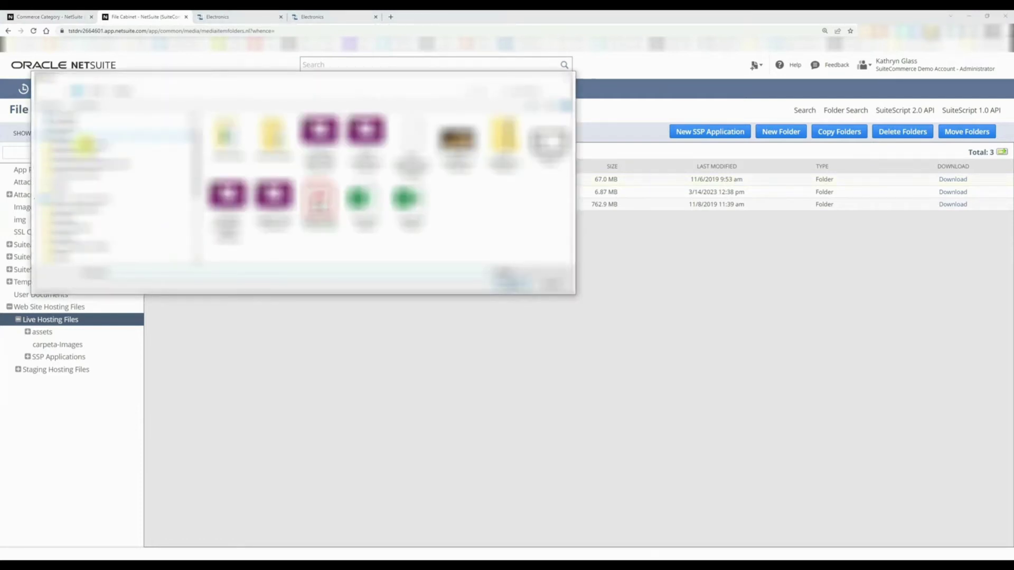
{"action": "scroll", "coordinate": [85, 142], "scroll_direction": "up", "scroll_amount": 1}
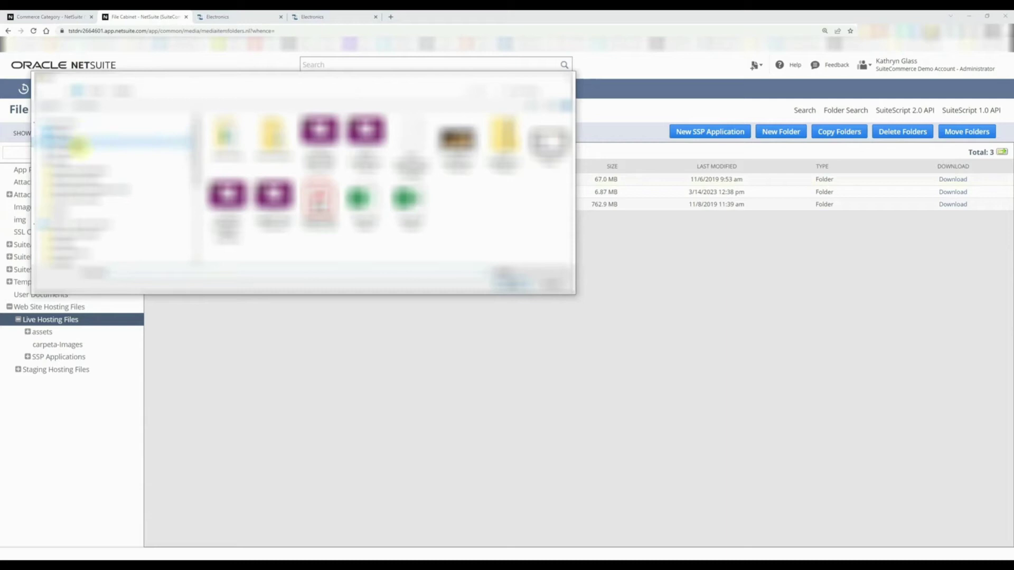
{"action": "left_click", "coordinate": [78, 145]}
{"action": "double_click", "coordinate": [249, 140]}
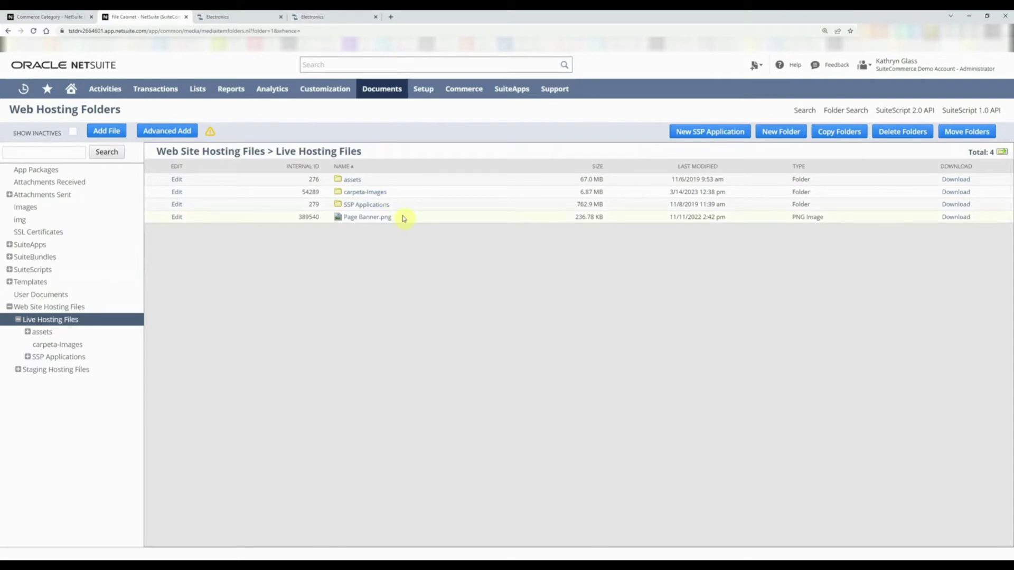
{"action": "left_click_drag", "start_coordinate": [391, 219], "coordinate": [369, 276]}
{"action": "left_click", "coordinate": [361, 270]}
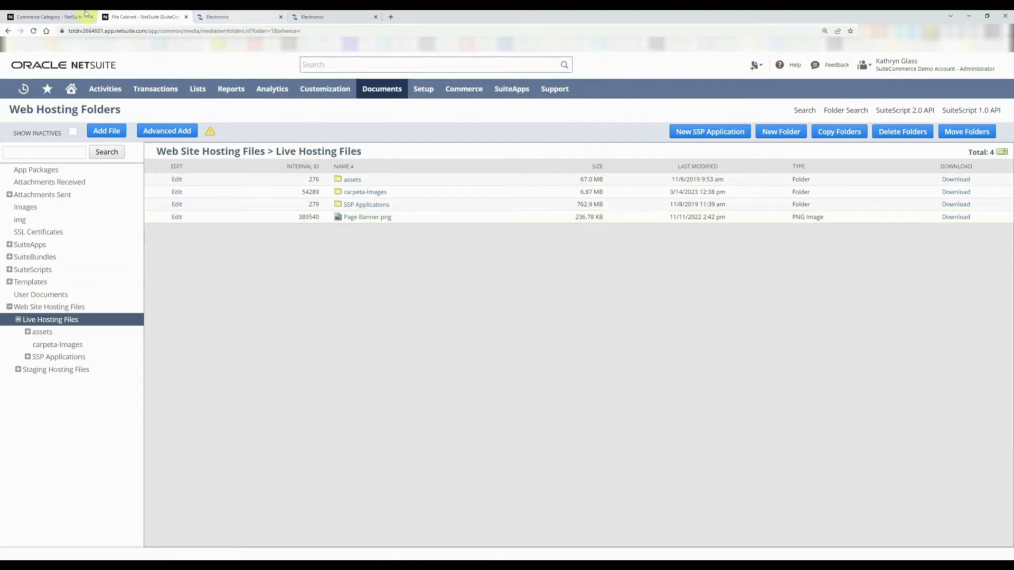
- Reload the Electronics category record, assign "Page Banner.png" as its page banner, and save the category
{"action": "left_click", "coordinate": [56, 16]}
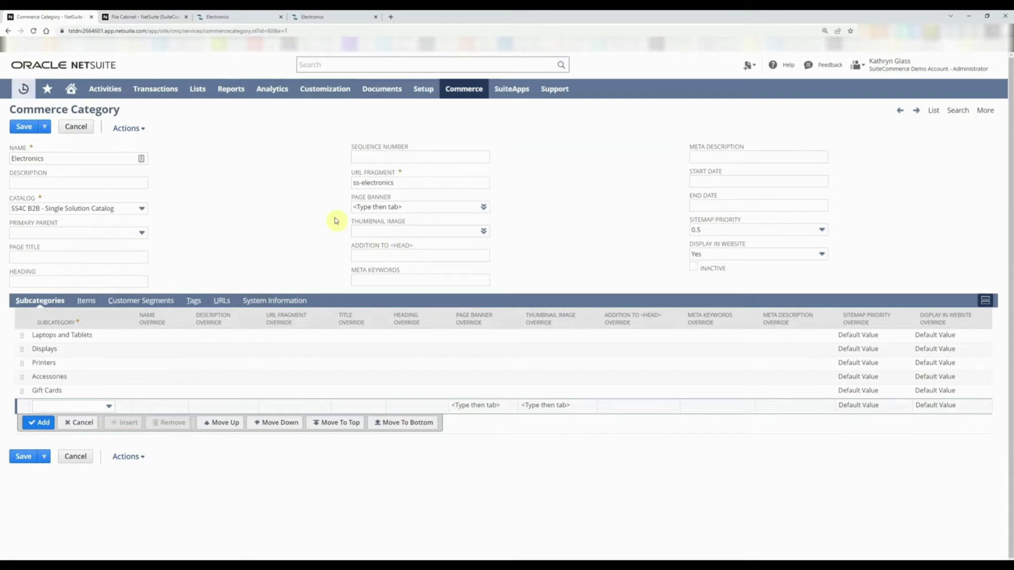
{"action": "left_click", "coordinate": [34, 32]}
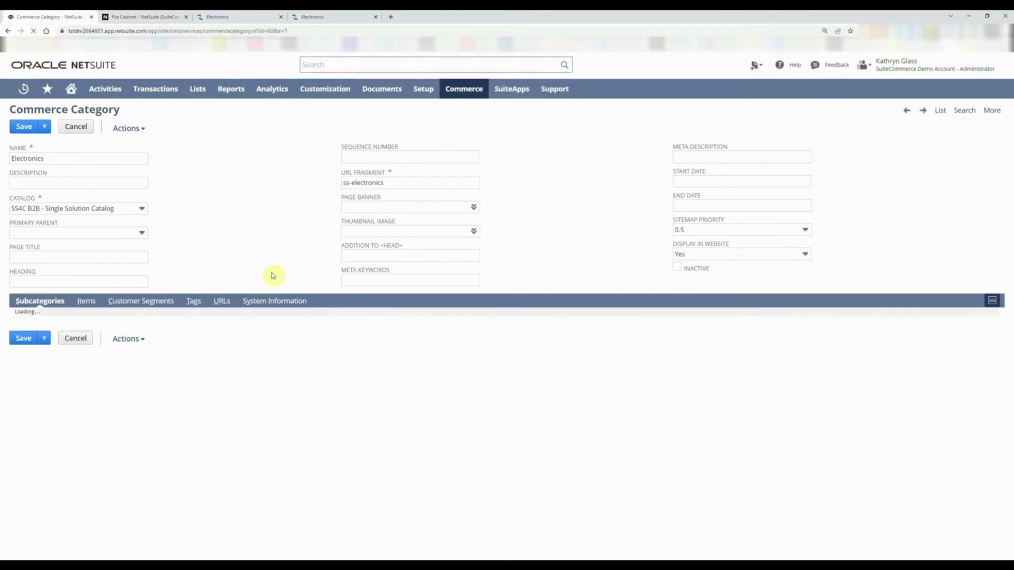
{"action": "left_click", "coordinate": [386, 206]}
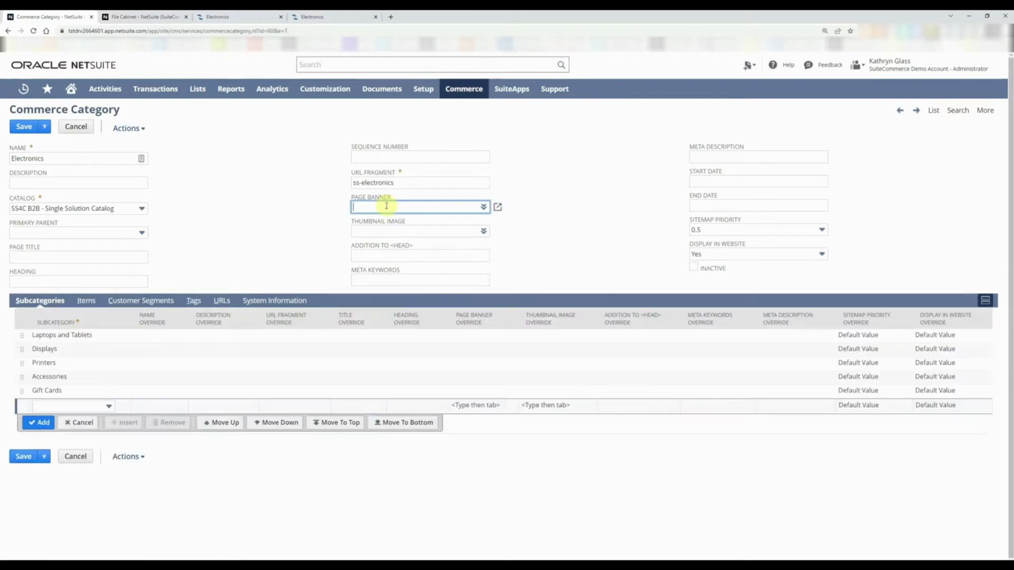
{"action": "type", "text": "page banner"}
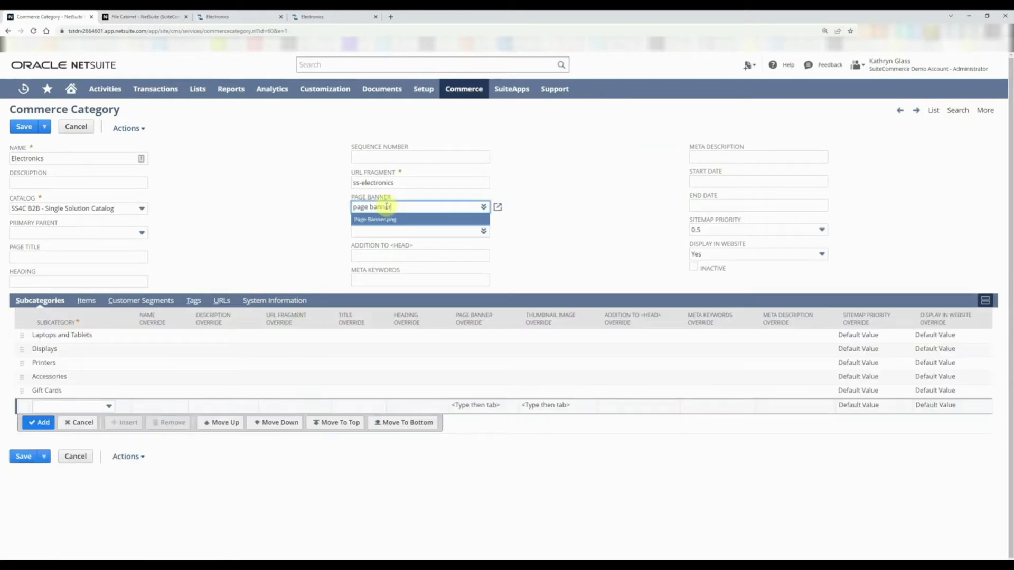
{"action": "left_click", "coordinate": [388, 221]}
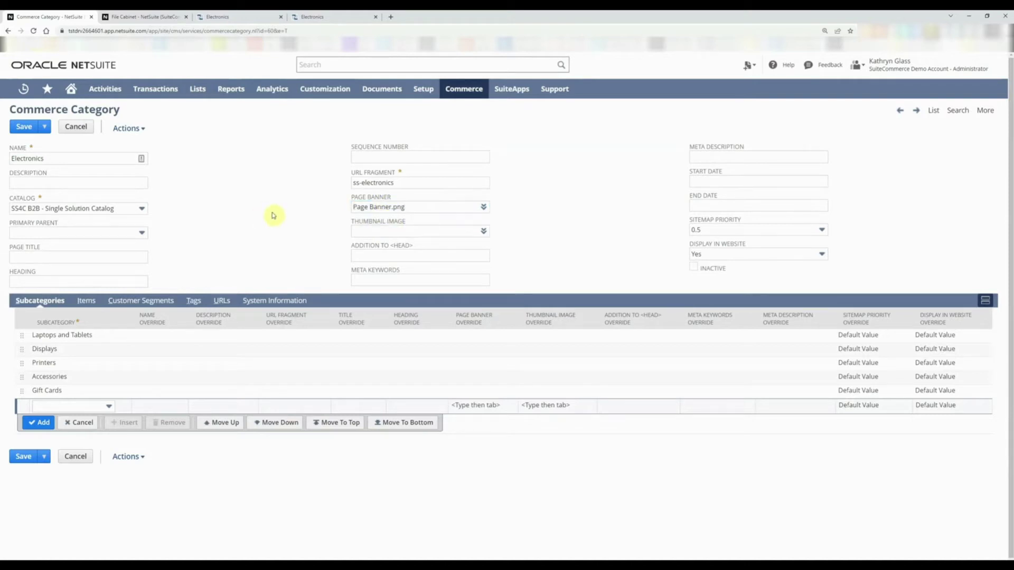
{"action": "left_click", "coordinate": [25, 127]}
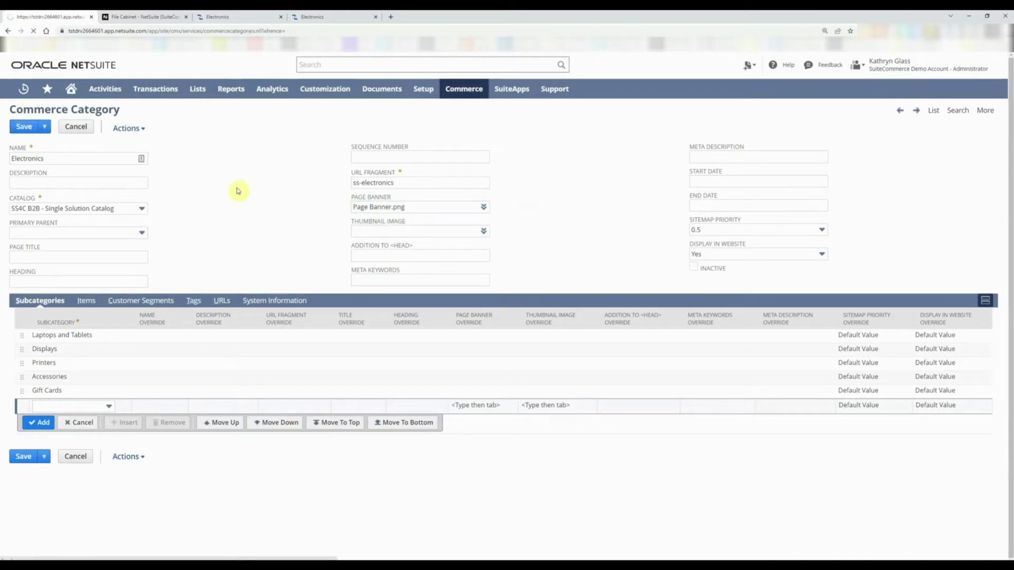
- Refresh the webstore's Electronics page and examine its heading, page banner and Laptops and Tablets thumbnail
{"action": "left_click", "coordinate": [252, 15]}
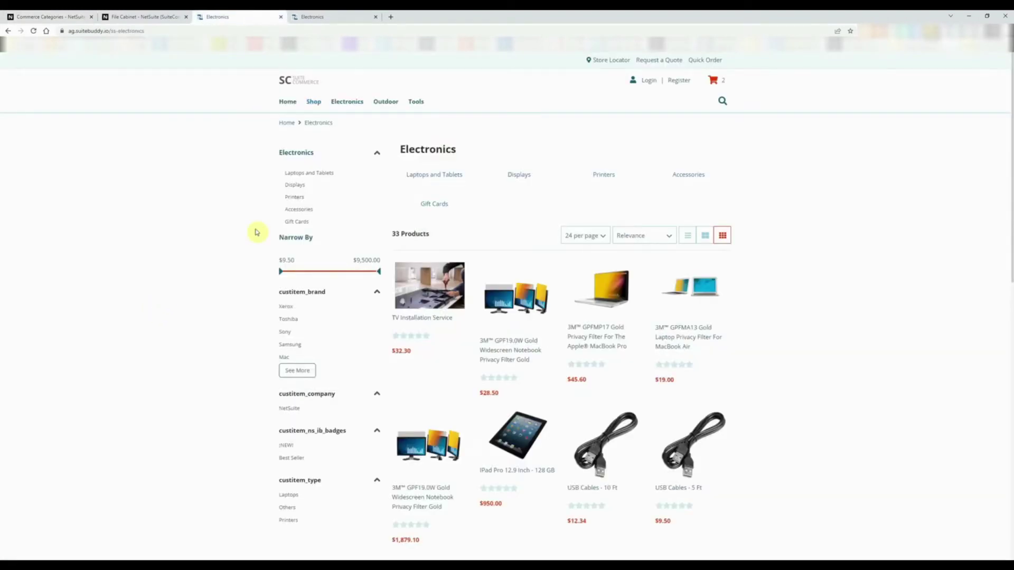
{"action": "key", "text": "F5"}
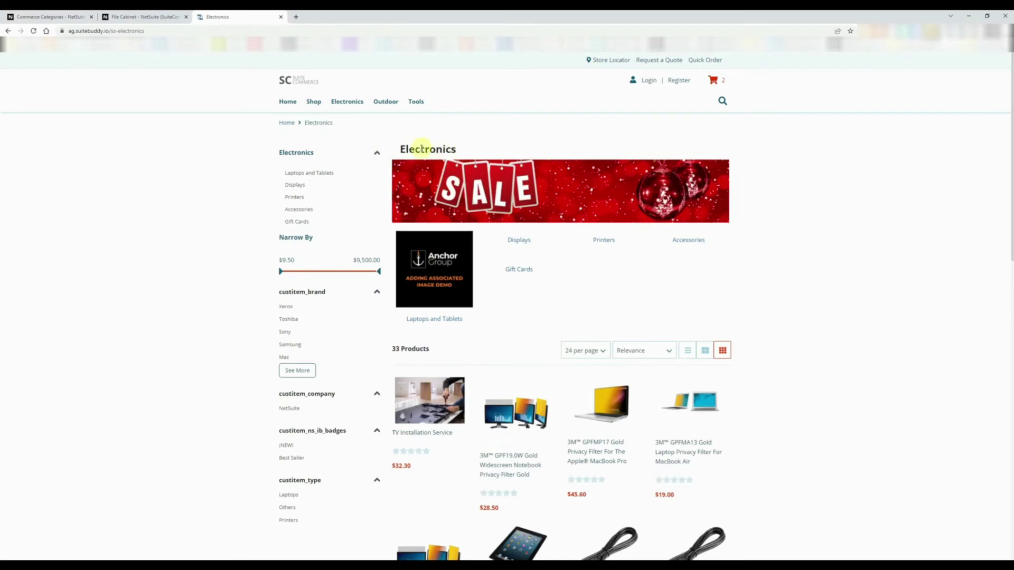
{"action": "left_click_drag", "start_coordinate": [391, 152], "coordinate": [473, 149]}
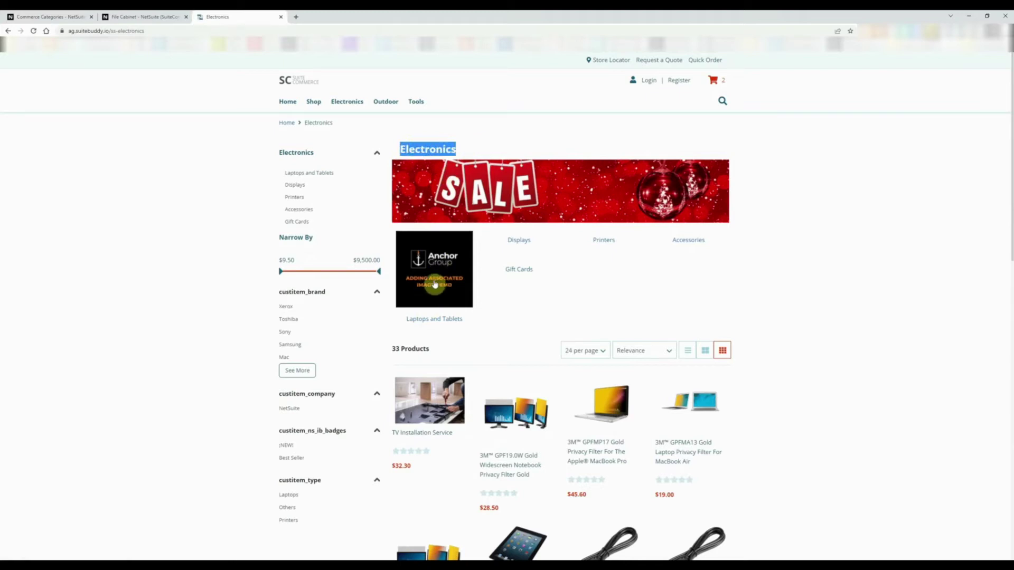
{"action": "left_click_drag", "start_coordinate": [476, 322], "coordinate": [403, 319]}
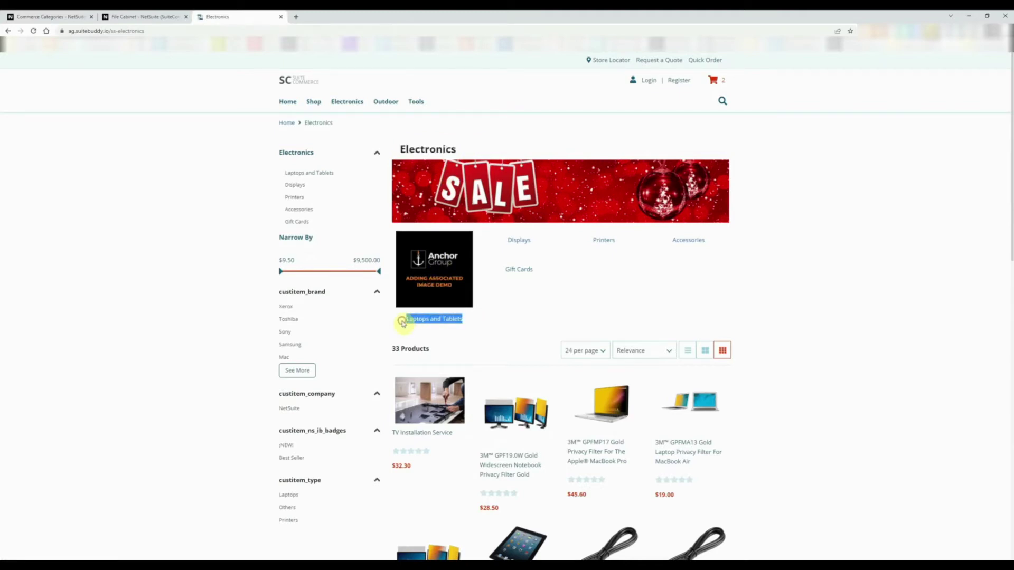
{"action": "left_click", "coordinate": [904, 294]}
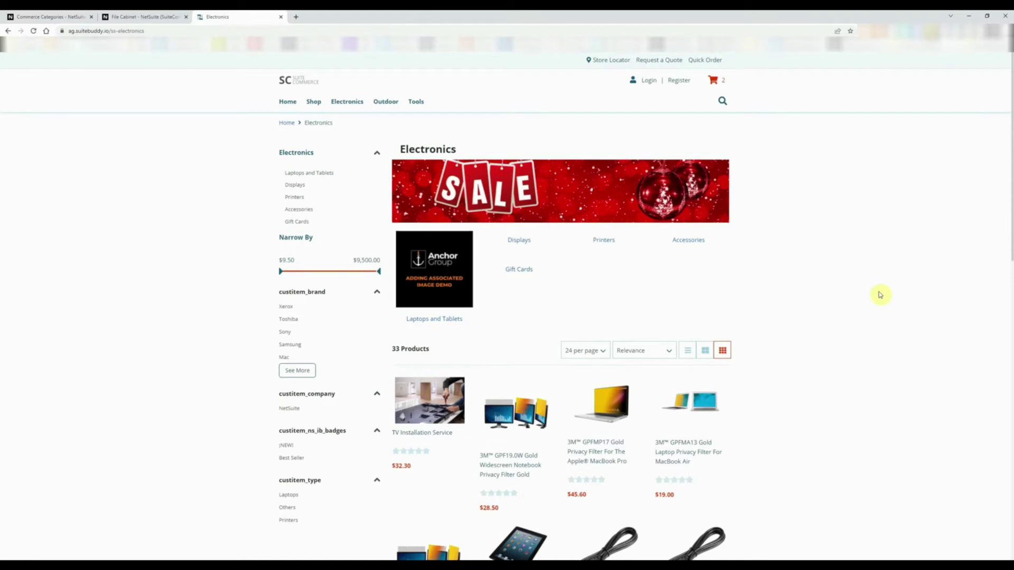
- Open the Electronics category record from the NetSuite commerce categories list and put it in edit mode
{"action": "left_click", "coordinate": [77, 16]}
{"action": "left_click", "coordinate": [40, 195]}
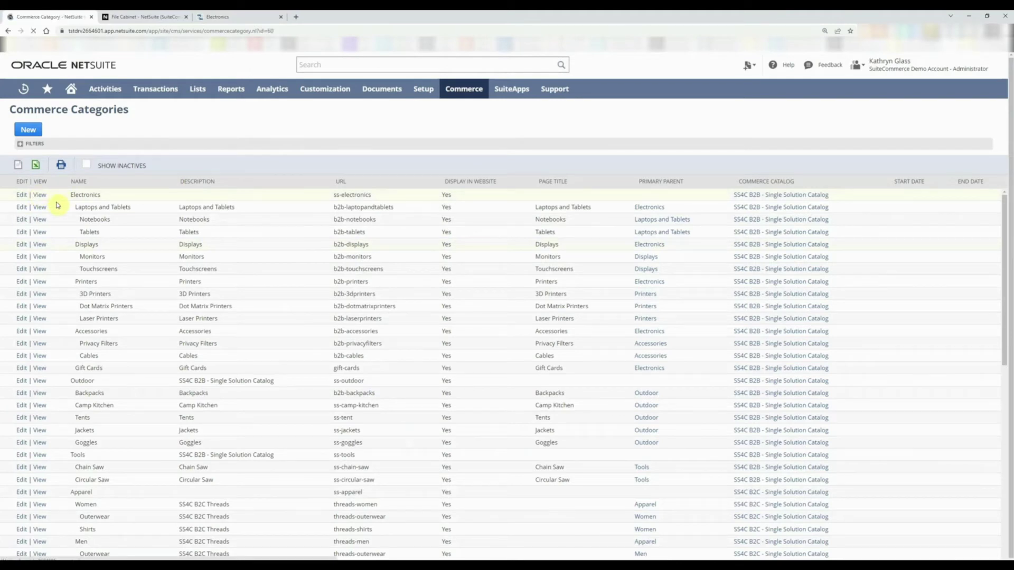
{"action": "left_click", "coordinate": [24, 127]}
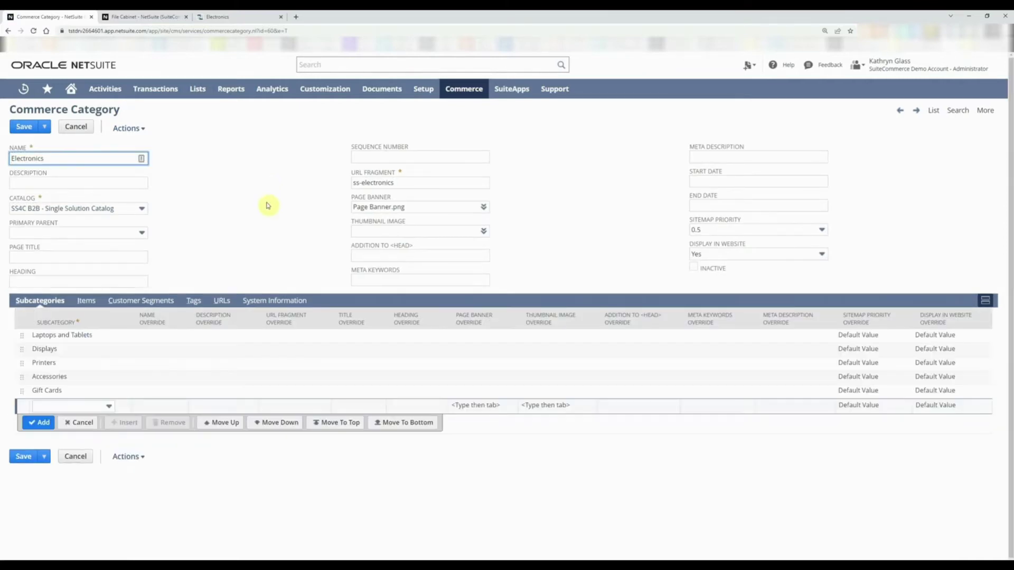
- Review the Electronics record's Name, Description and Page Title fields, and compare them with the heading on the webstore's Electronics page
{"action": "double_click", "coordinate": [43, 161]}
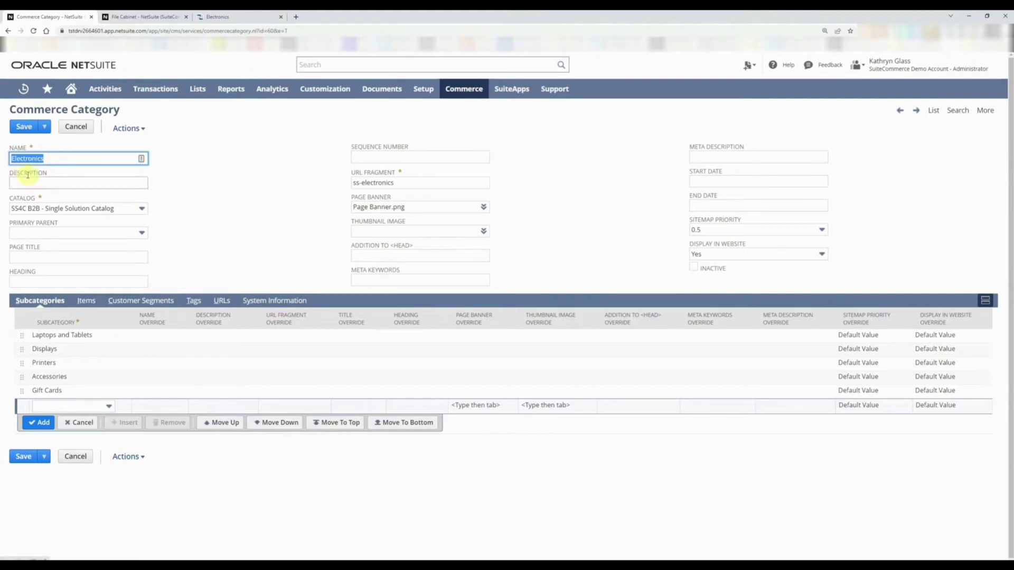
{"action": "left_click", "coordinate": [74, 182]}
{"action": "left_click", "coordinate": [31, 256]}
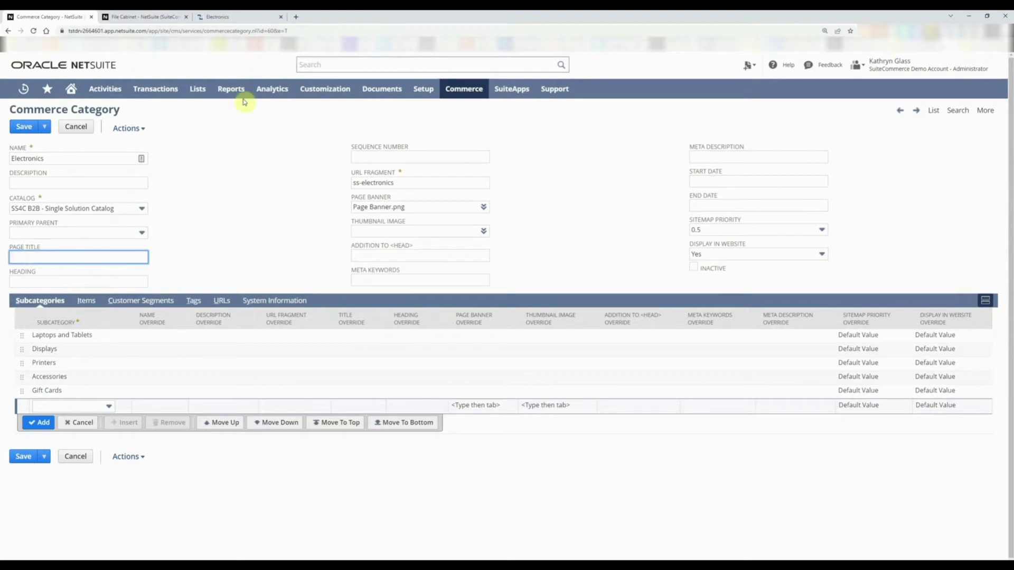
{"action": "left_click", "coordinate": [242, 20]}
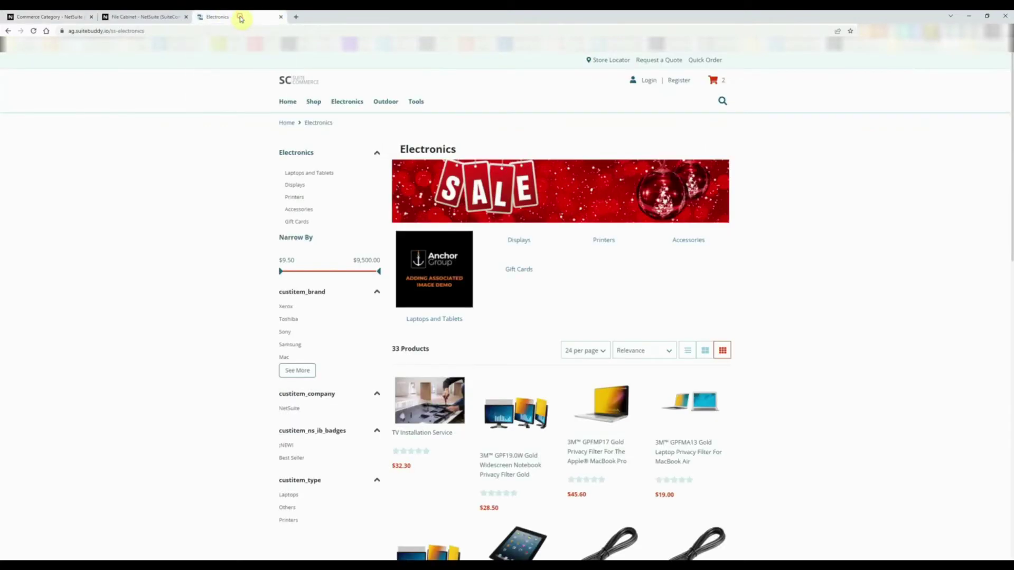
{"action": "left_click_drag", "start_coordinate": [471, 149], "coordinate": [395, 152]}
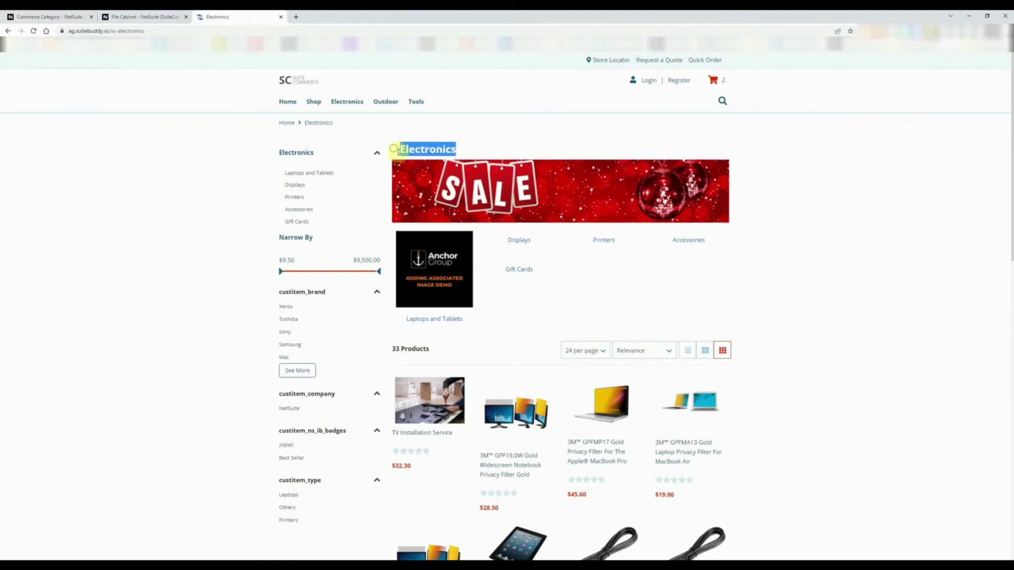
- Set the Electronics category's page title to "Electronic - Christmas Sale | Anchor Group"
{"action": "left_click", "coordinate": [431, 150]}
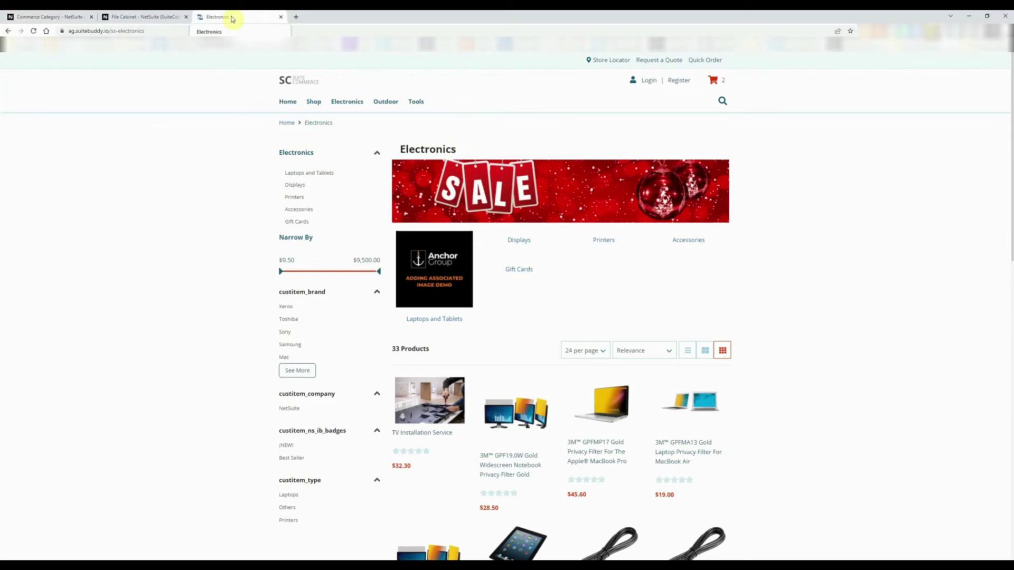
{"action": "left_click", "coordinate": [76, 20]}
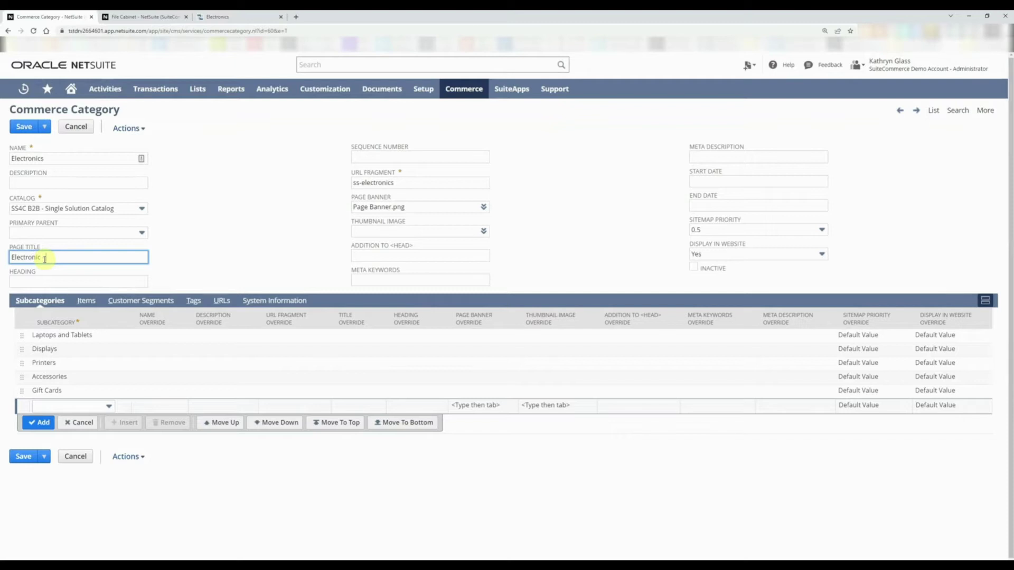
{"action": "type", "text": "mas Sale | Anchor Group"}
{"action": "left_click", "coordinate": [276, 206]}
- Set the Electronics category's description to "This is a description" and its heading to "This is a heading"
{"action": "left_click", "coordinate": [79, 183]}
{"action": "type", "text": "This is"}
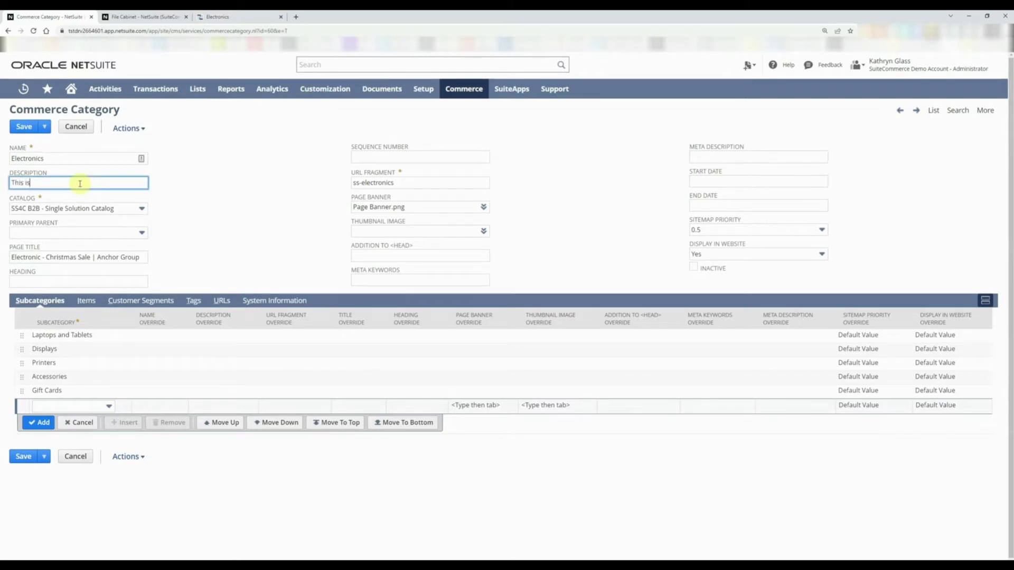
{"action": "type", "text": " a description"}
{"action": "left_click", "coordinate": [61, 282]}
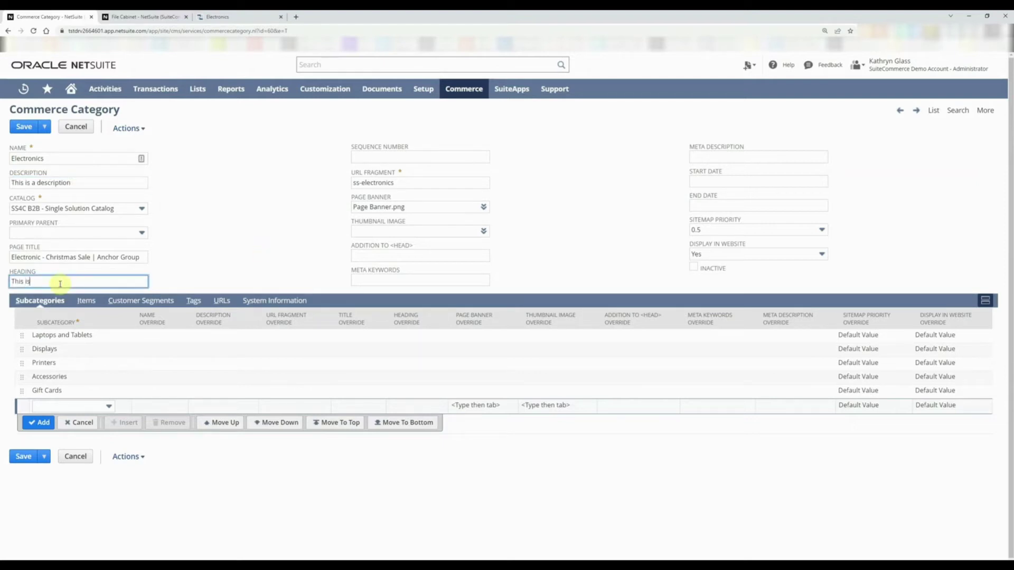
{"action": "left_click", "coordinate": [245, 196]}
- Enter "This is a test meta description for electronics" as the category's meta description
{"action": "left_click", "coordinate": [395, 276]}
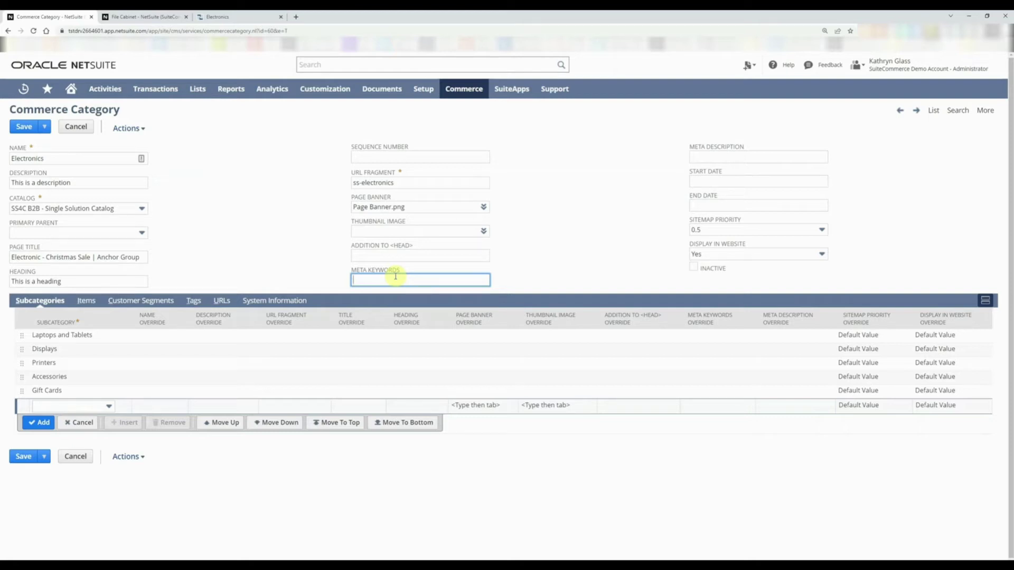
{"action": "left_click", "coordinate": [732, 156]}
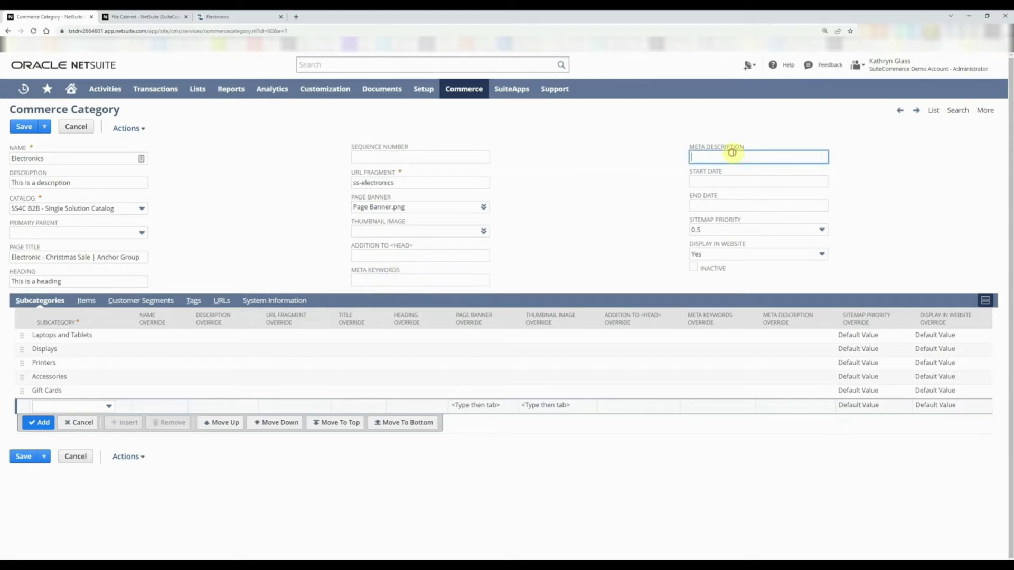
{"action": "type", "text": "This is a test meta description for electronics"}
{"action": "left_click", "coordinate": [616, 190]}
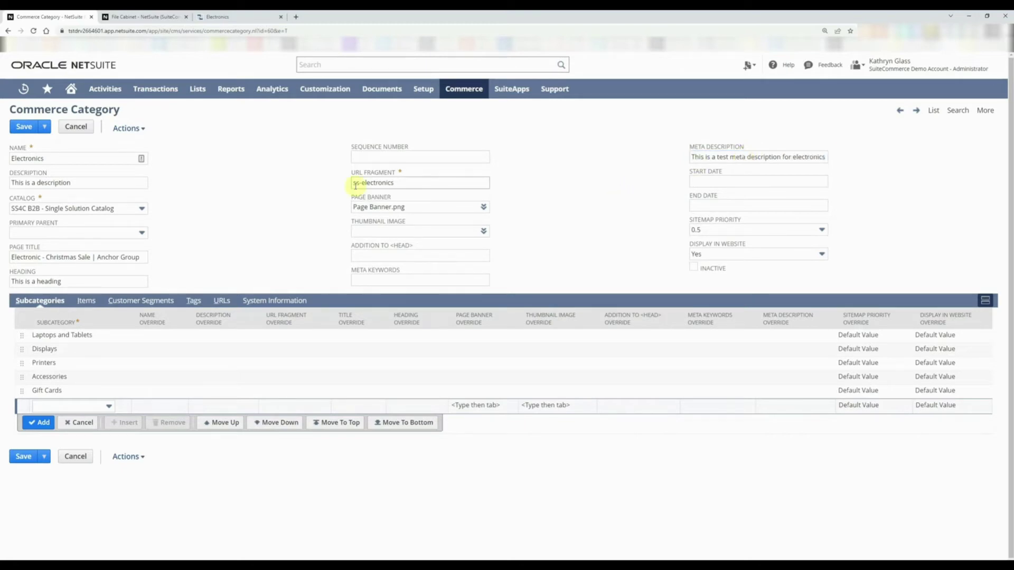
- Compare the Electronics record's URL fragment with the end of the web address of the webstore's Electronics page
{"action": "left_click_drag", "start_coordinate": [355, 182], "coordinate": [426, 183]}
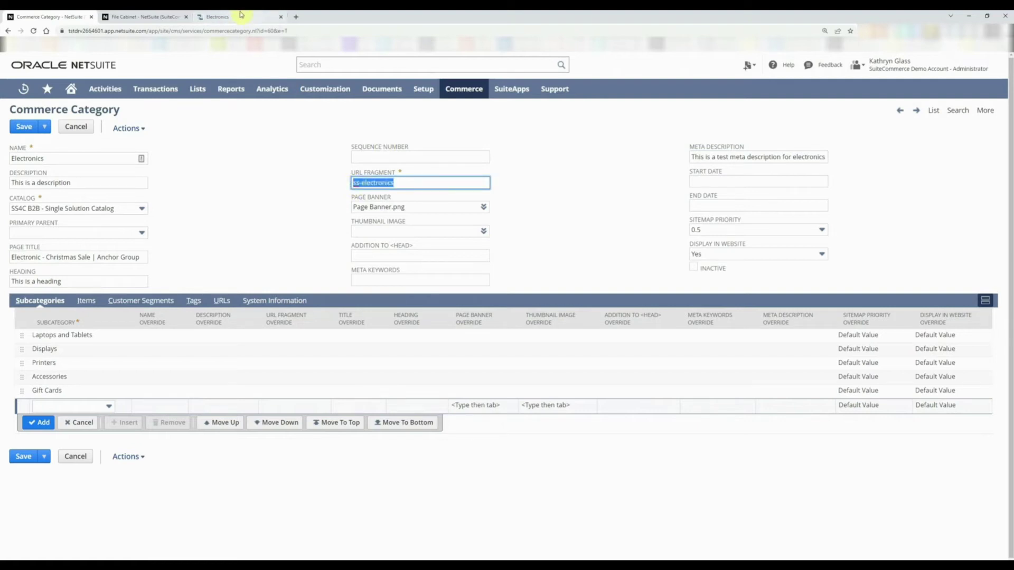
{"action": "left_click", "coordinate": [402, 184]}
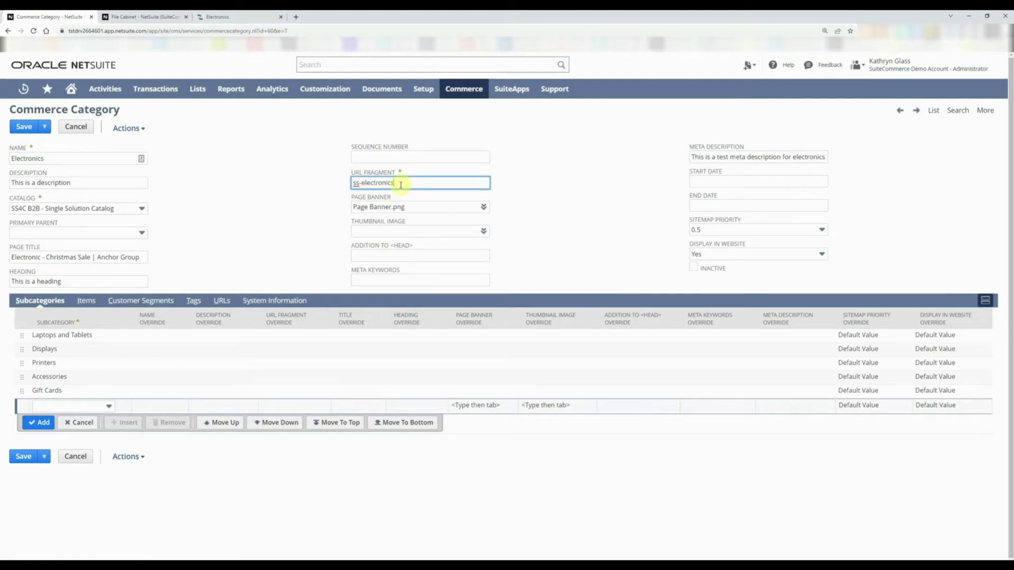
{"action": "left_click_drag", "start_coordinate": [415, 183], "coordinate": [328, 189]}
{"action": "left_click", "coordinate": [321, 186]}
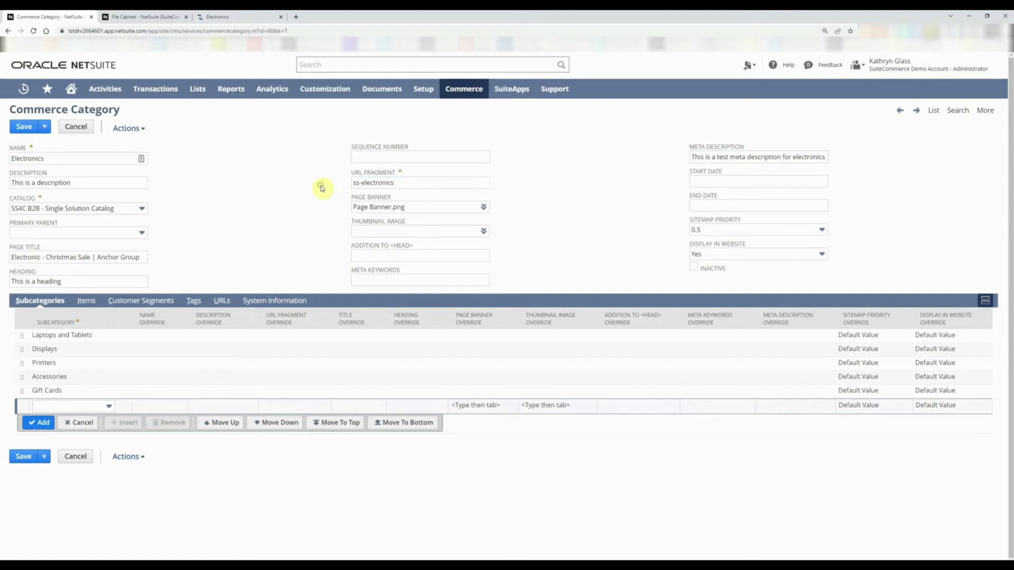
{"action": "left_click", "coordinate": [251, 16]}
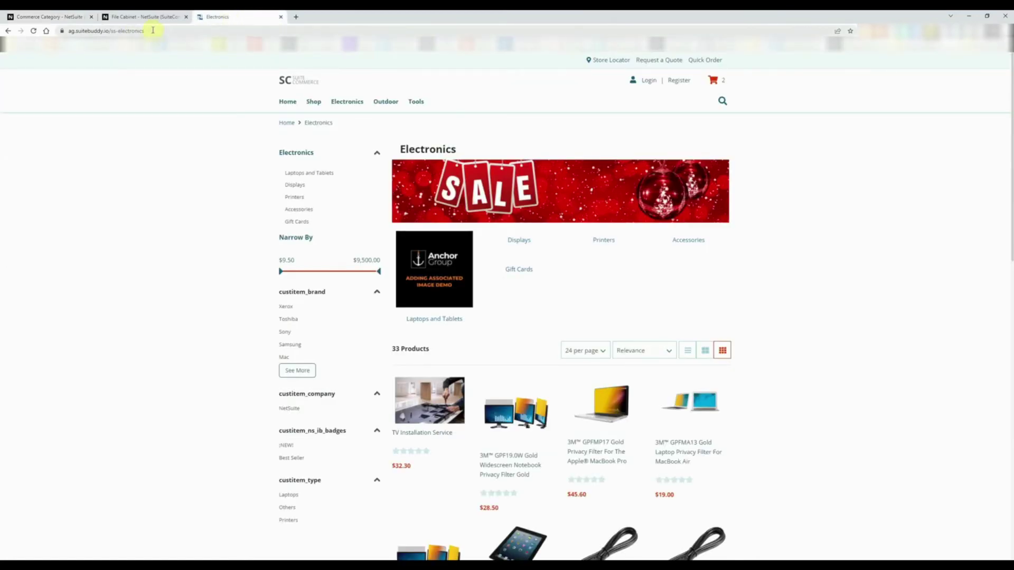
{"action": "left_click_drag", "start_coordinate": [161, 30], "coordinate": [109, 31]}
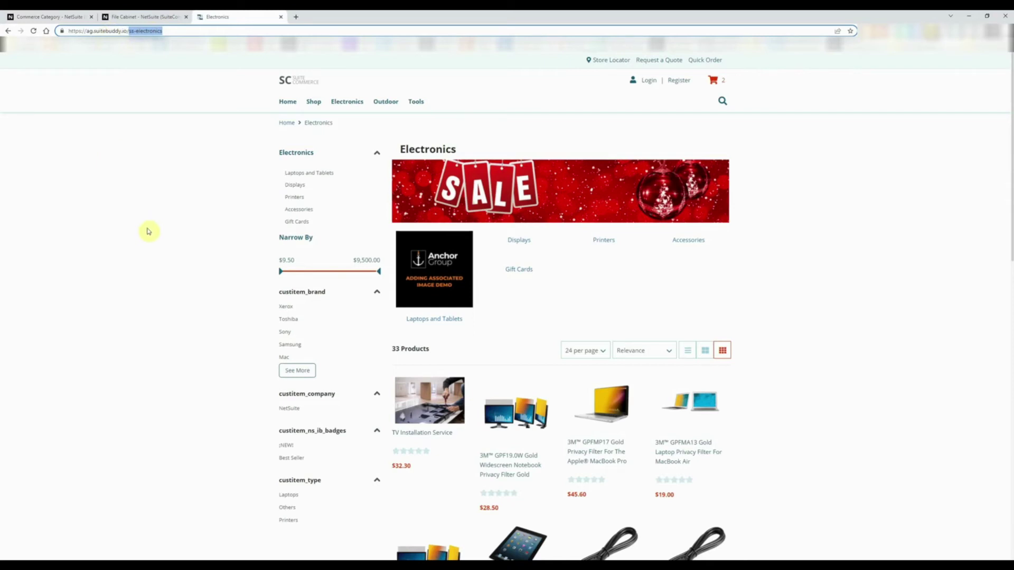
{"action": "left_click", "coordinate": [29, 16]}
{"action": "left_click", "coordinate": [410, 182]}
{"action": "left_click_drag", "start_coordinate": [410, 182], "coordinate": [325, 189]}
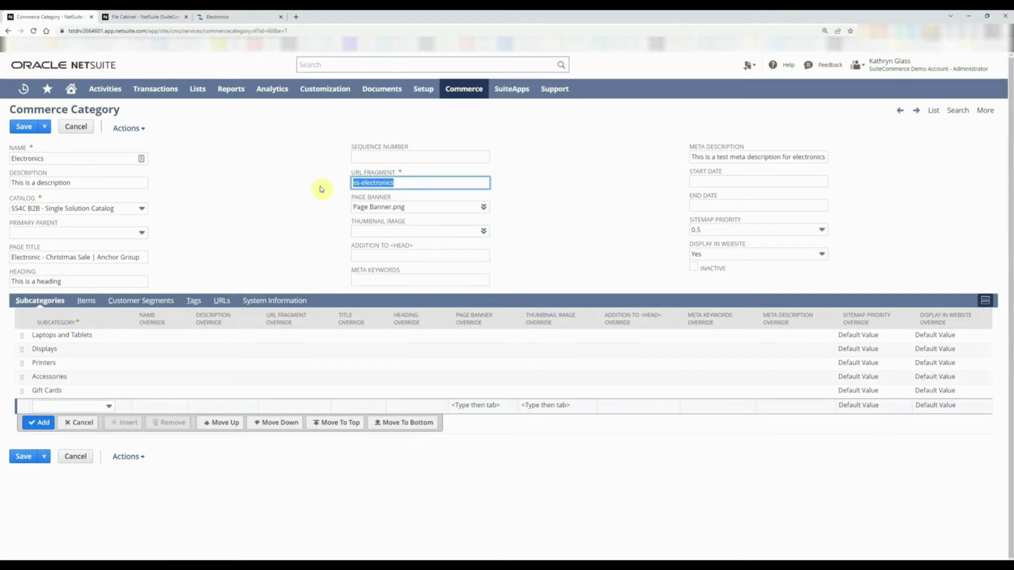
{"action": "left_click", "coordinate": [313, 191]}
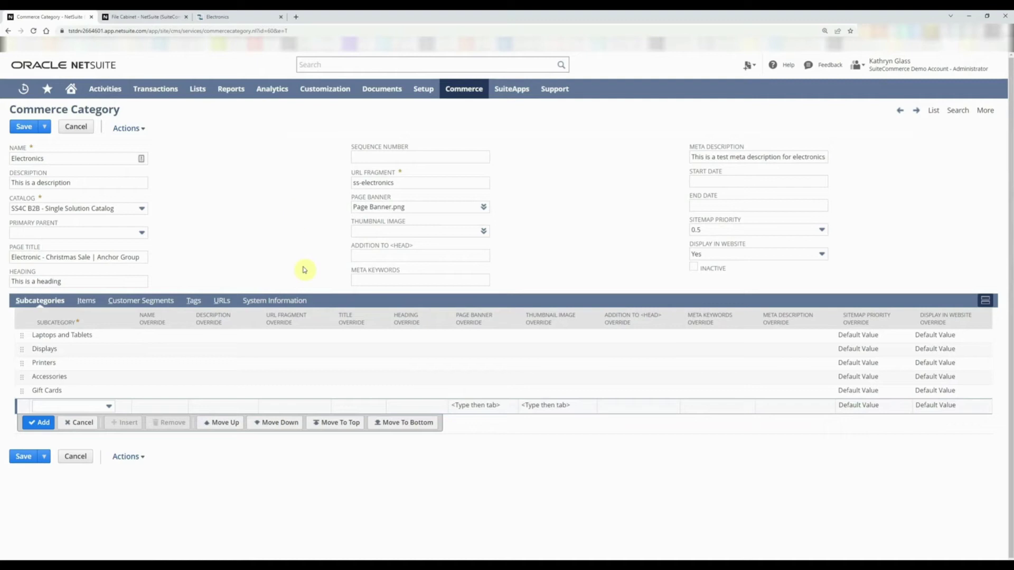
- Enter "this is a meta keyword for electronics" as the category's meta keywords
{"action": "left_click", "coordinate": [372, 284]}
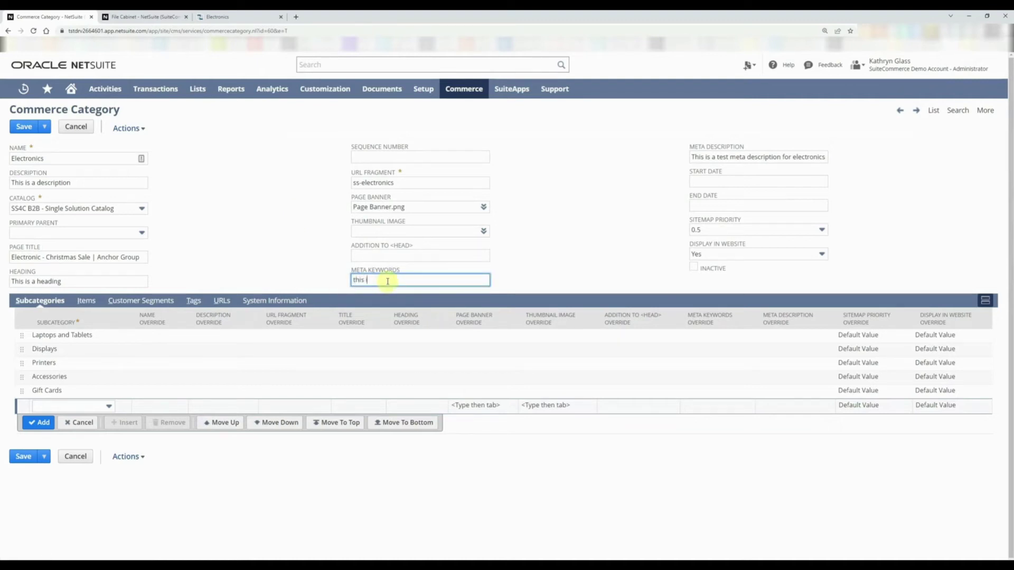
{"action": "type", "text": "this is a meta keyword for electronics"}
{"action": "left_click", "coordinate": [614, 224]}
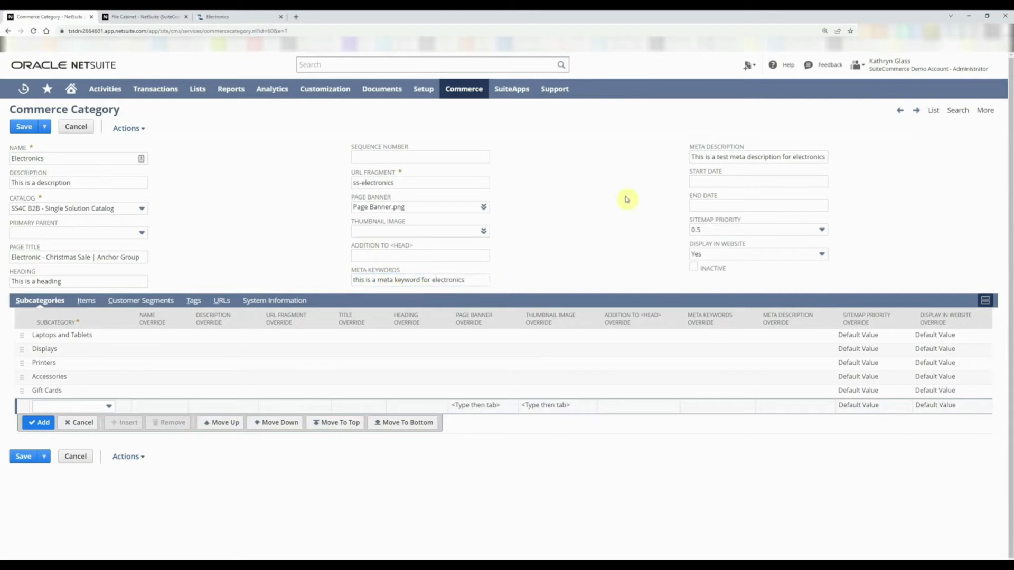
- Review the category's Start Date field and its help, the End Date field, and the Display in Website options
{"action": "left_click", "coordinate": [730, 182]}
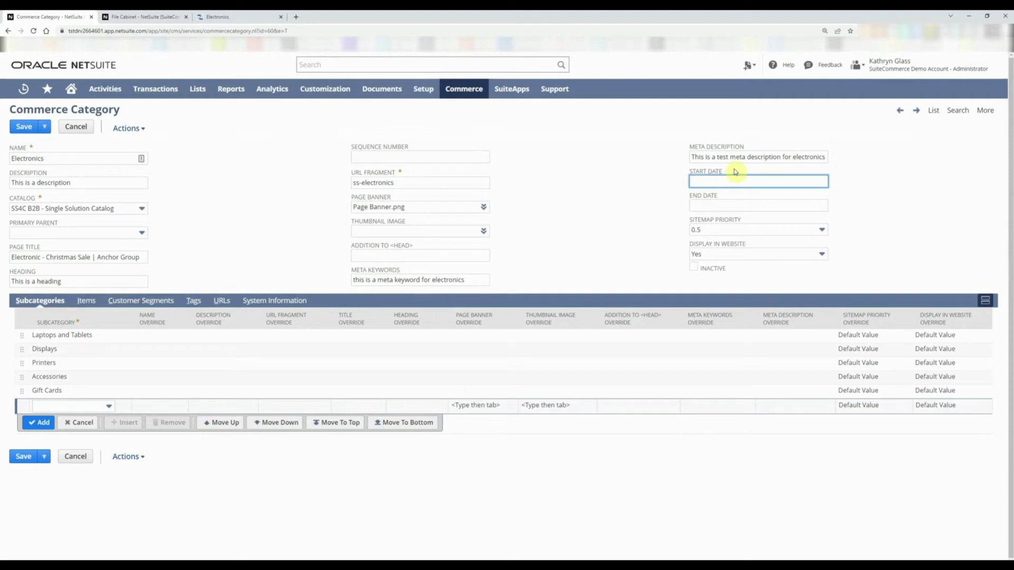
{"action": "left_click", "coordinate": [707, 171]}
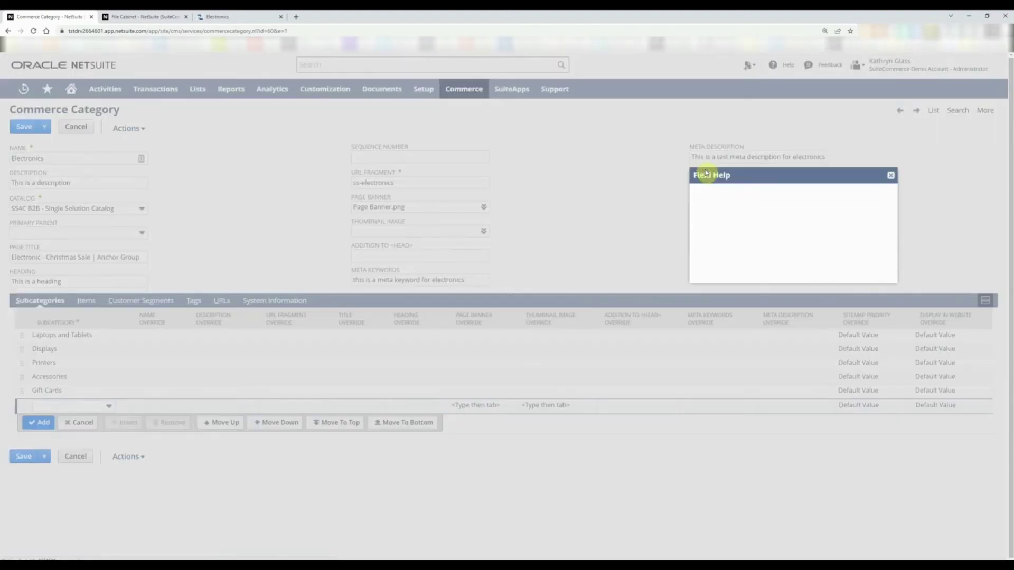
{"action": "left_click_drag", "start_coordinate": [748, 178], "coordinate": [566, 163]}
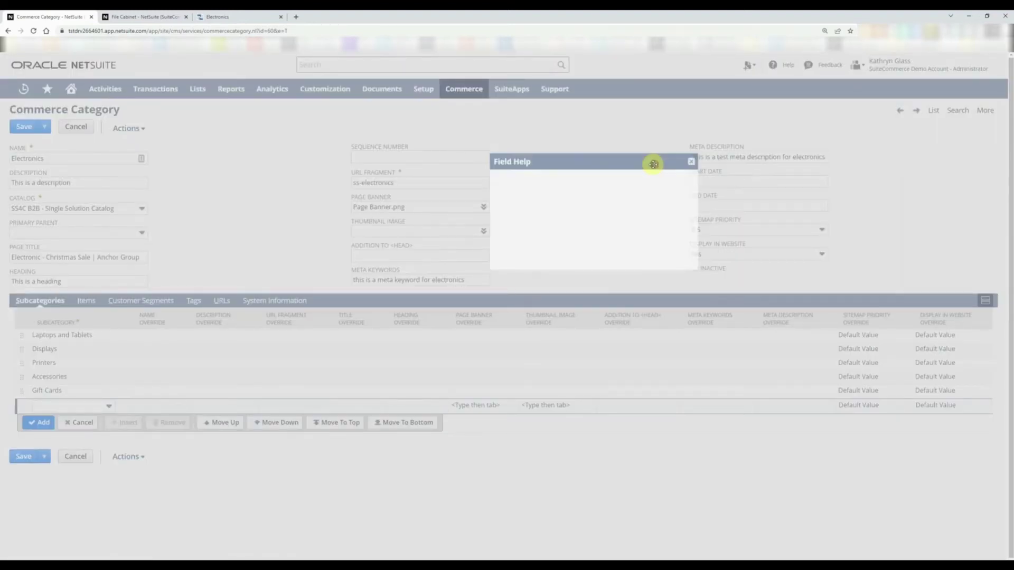
{"action": "left_click", "coordinate": [679, 159]}
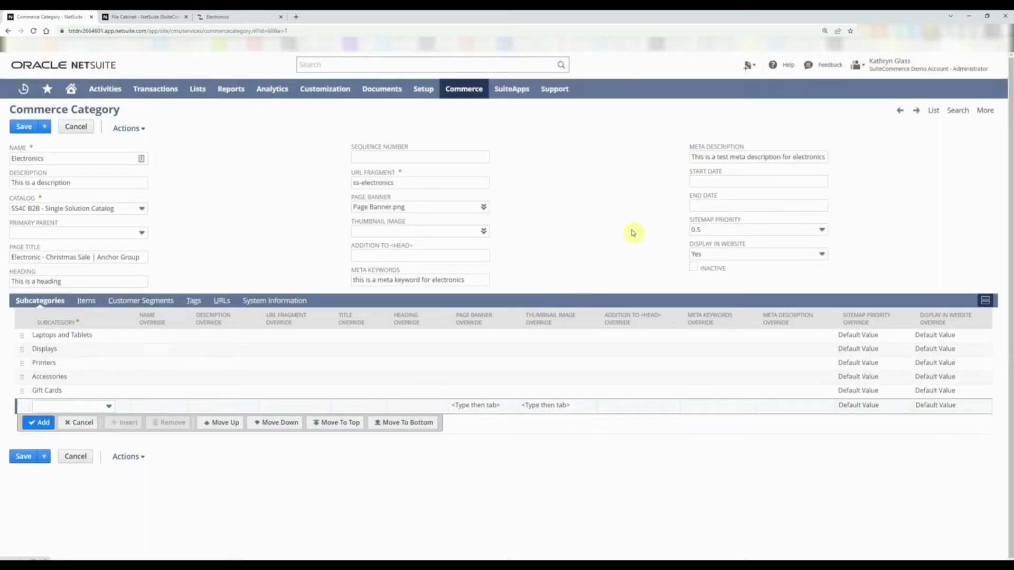
{"action": "left_click", "coordinate": [813, 180]}
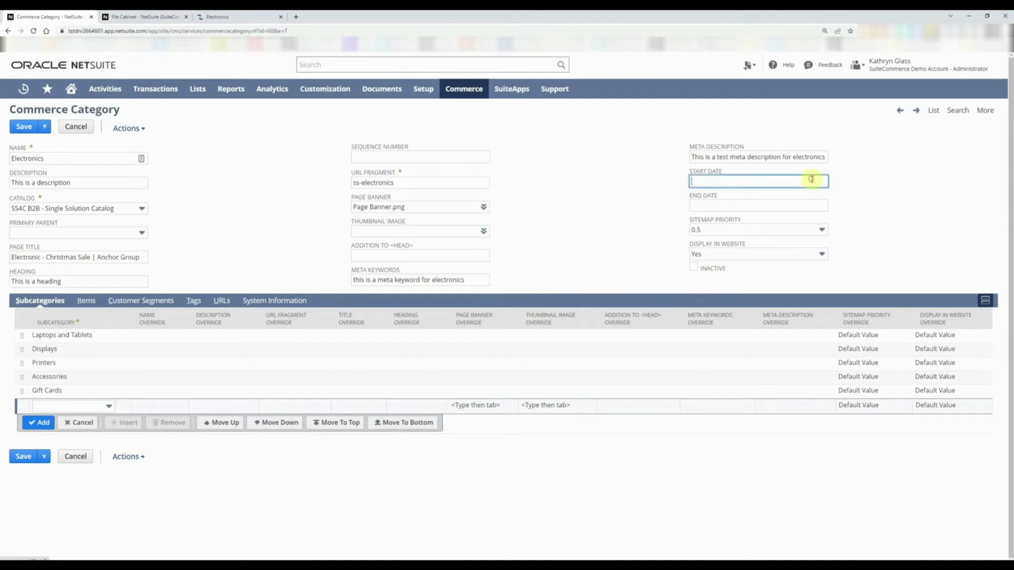
{"action": "left_click", "coordinate": [579, 226]}
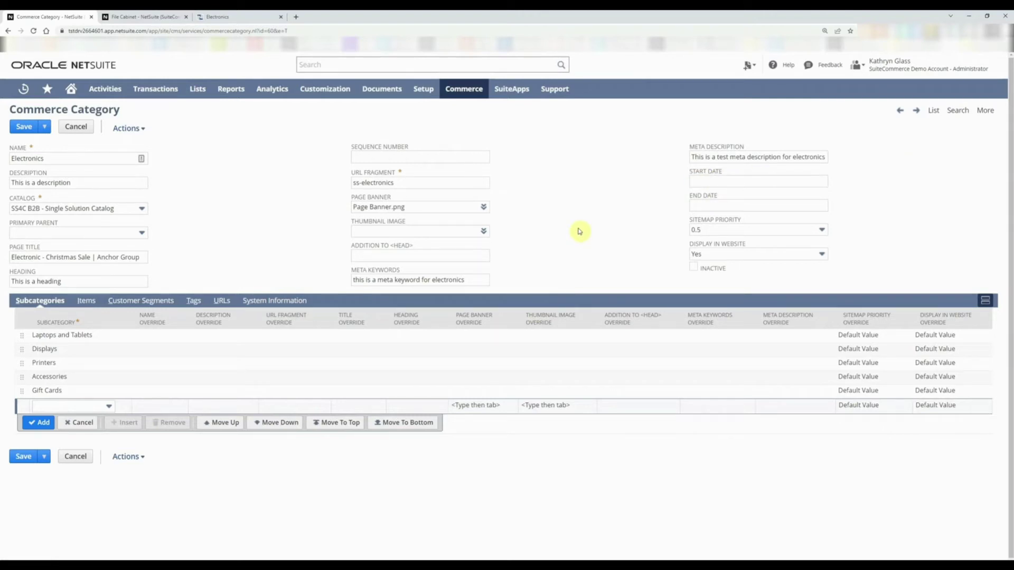
{"action": "left_click", "coordinate": [735, 207]}
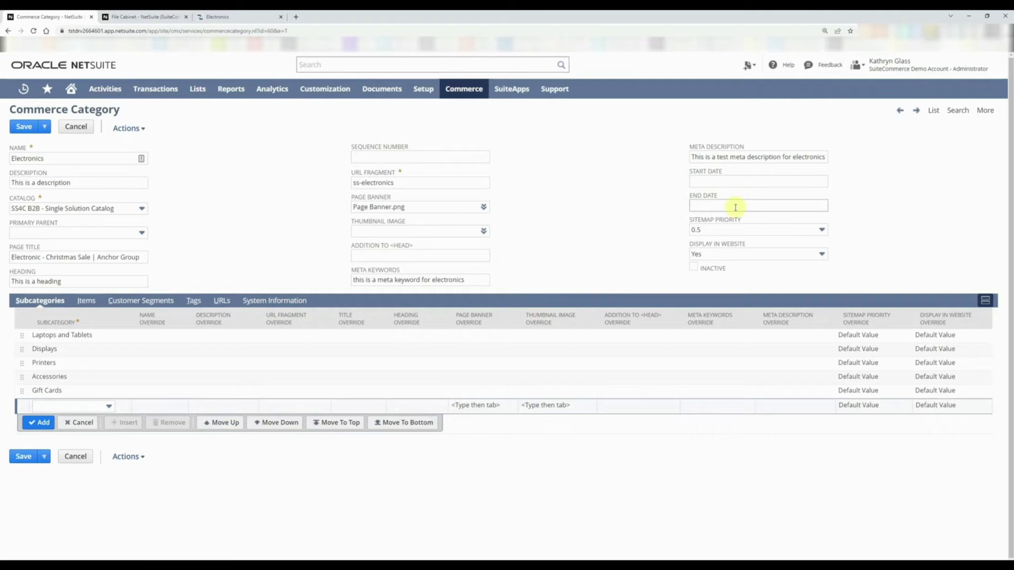
{"action": "left_click", "coordinate": [718, 183]}
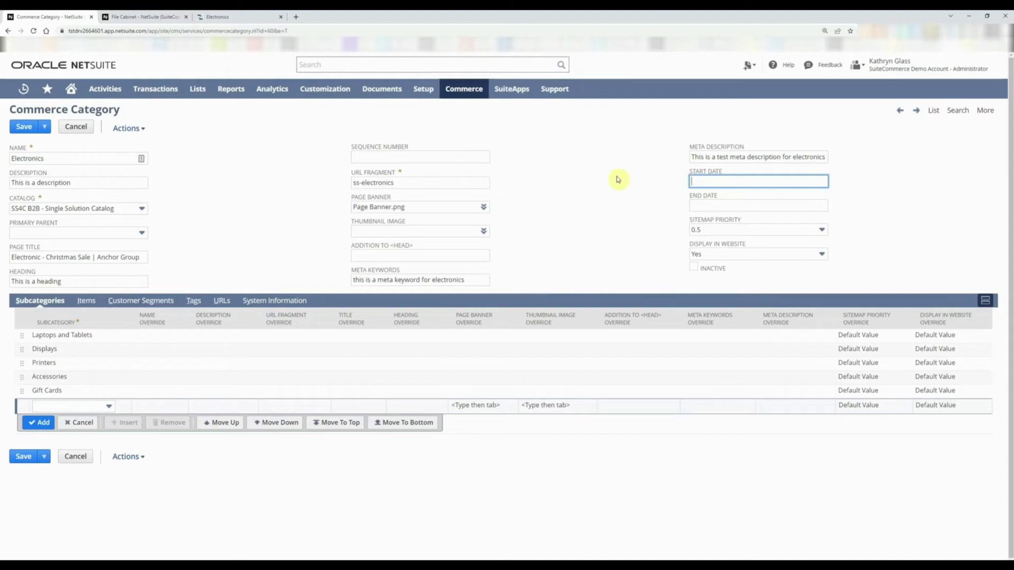
{"action": "left_click", "coordinate": [630, 151]}
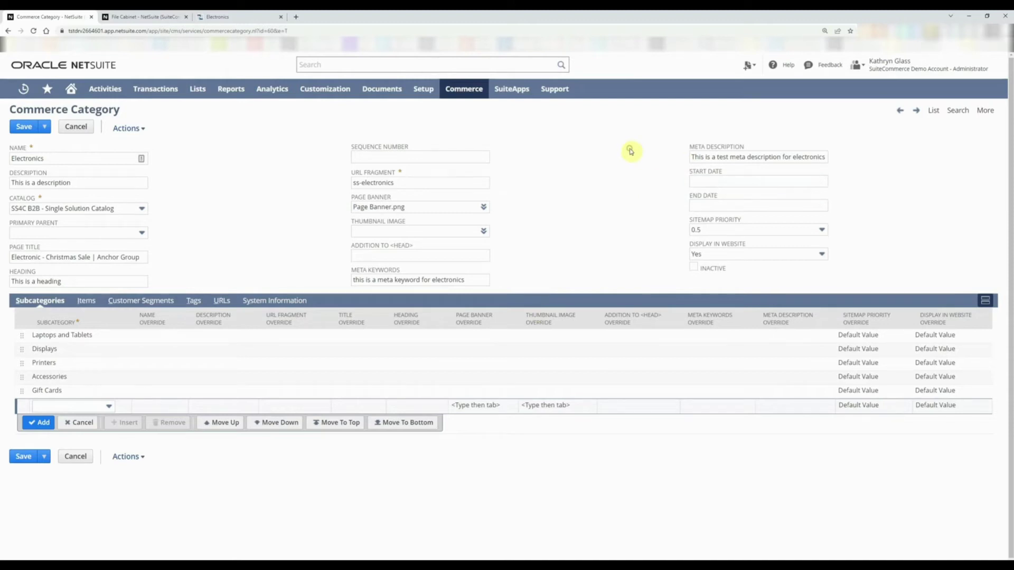
{"action": "left_click", "coordinate": [740, 256]}
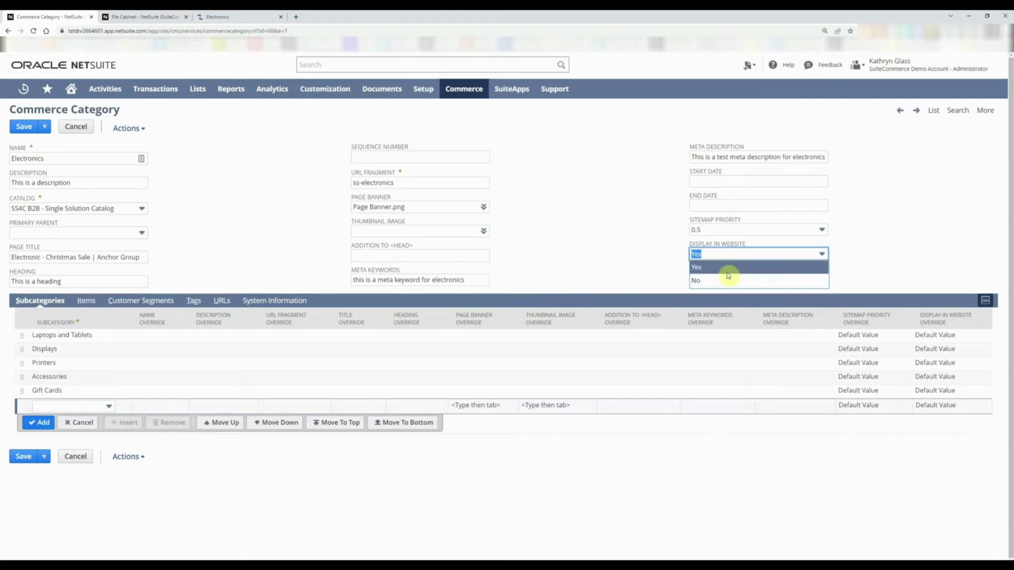
{"action": "left_click", "coordinate": [642, 247]}
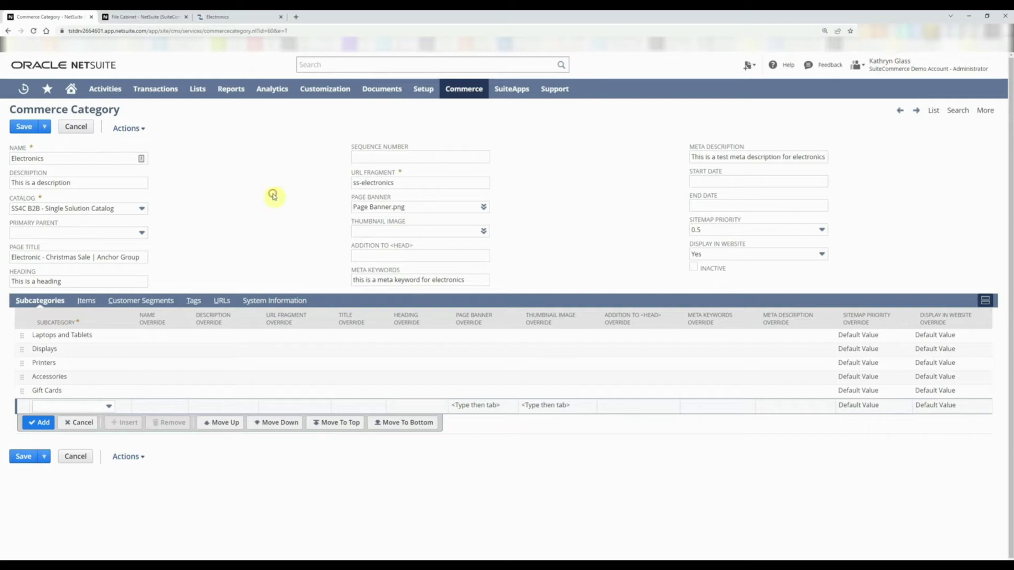
- Save the Electronics category and reload the webstore's Electronics page
{"action": "left_click", "coordinate": [25, 126]}
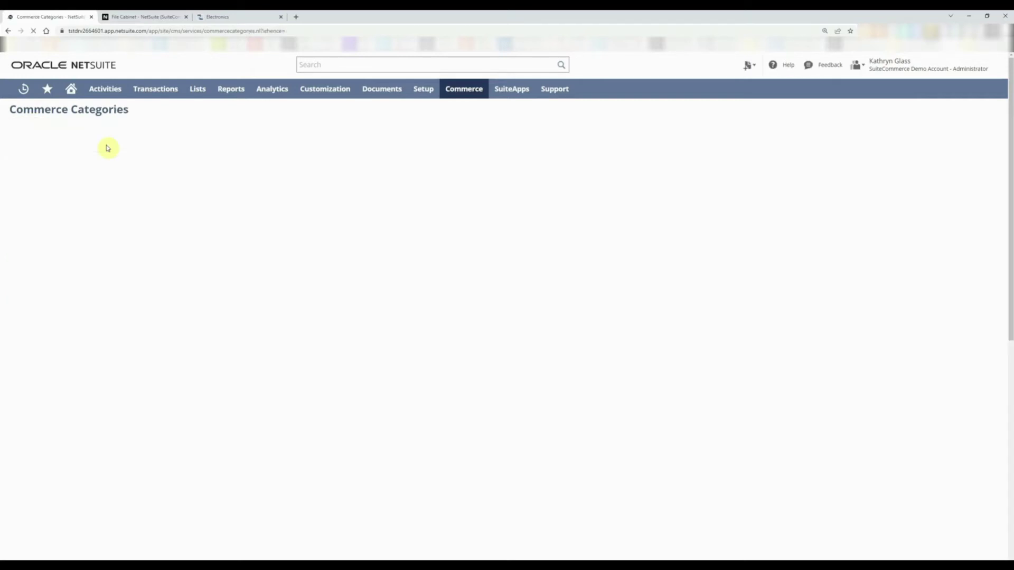
{"action": "left_click", "coordinate": [250, 14]}
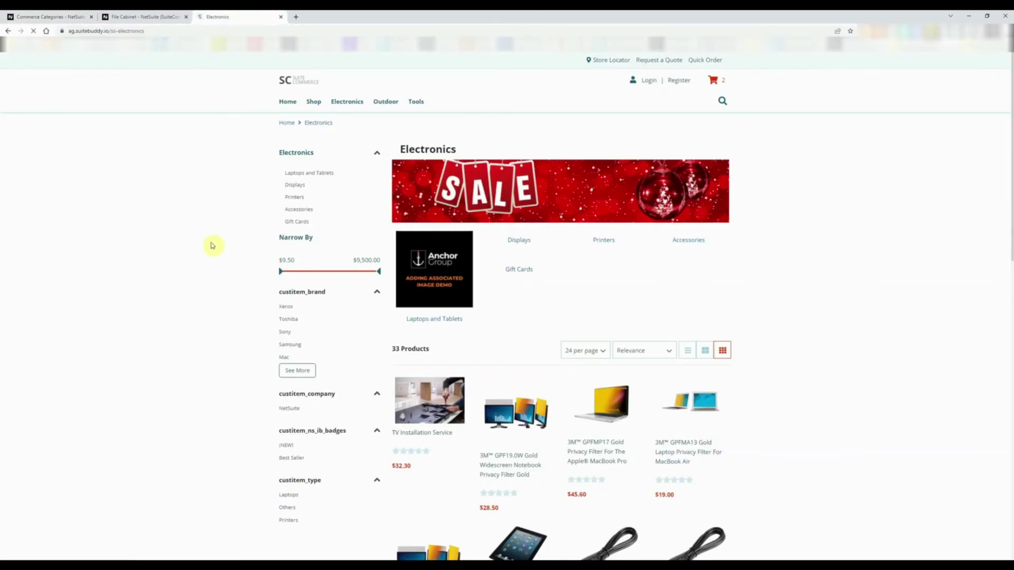
- Open the Electronics category record in view mode from the commerce categories list, and close the File Cabinet page
{"action": "left_click", "coordinate": [64, 12]}
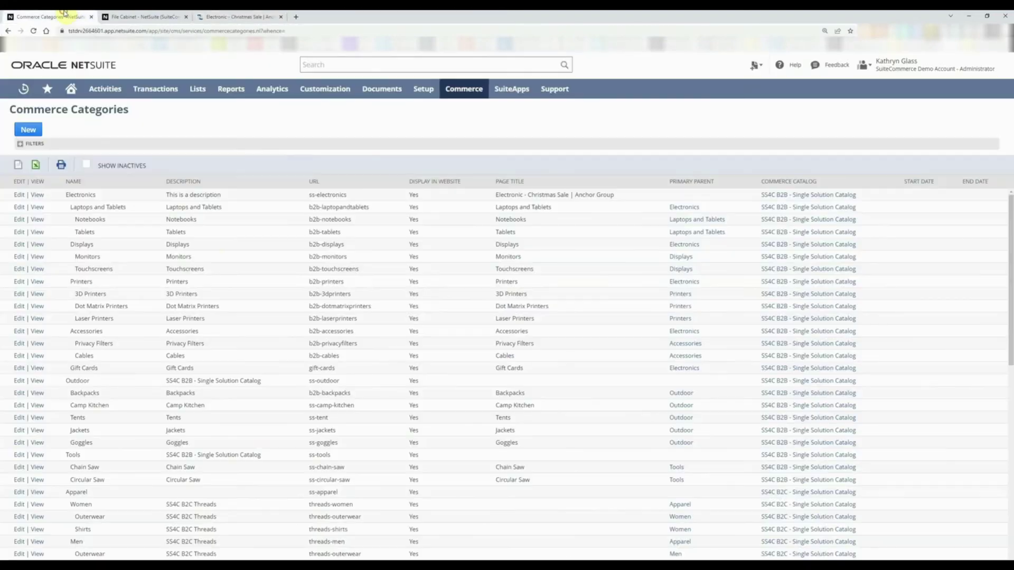
{"action": "left_click", "coordinate": [37, 196]}
{"action": "left_click", "coordinate": [186, 16]}
- Compare the heading and description on the webstore's Electronics page with the Heading and Description fields of the category record
{"action": "left_click", "coordinate": [166, 13]}
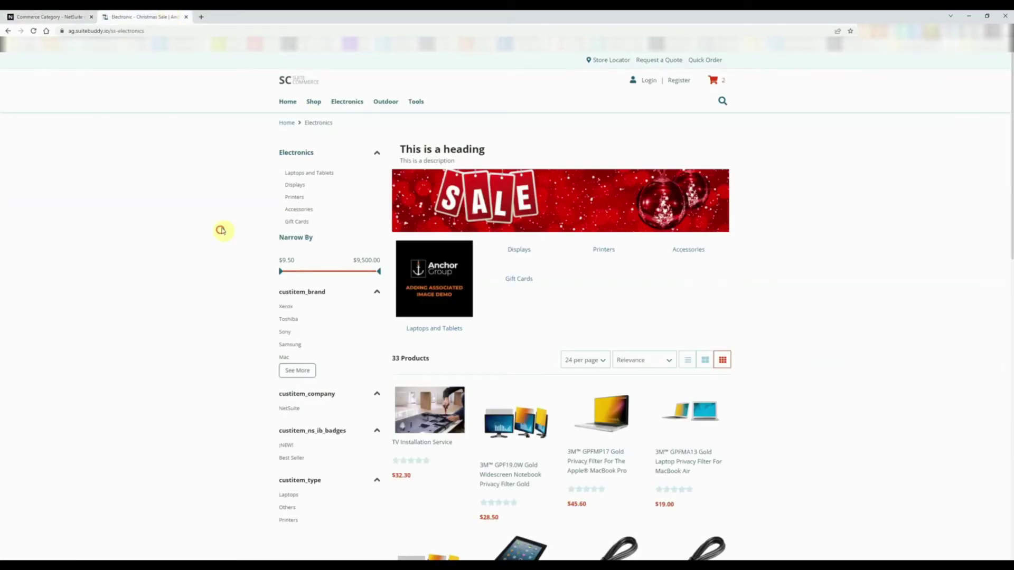
{"action": "left_click_drag", "start_coordinate": [500, 148], "coordinate": [397, 149]}
{"action": "left_click_drag", "start_coordinate": [470, 159], "coordinate": [399, 160]}
{"action": "left_click", "coordinate": [35, 17]}
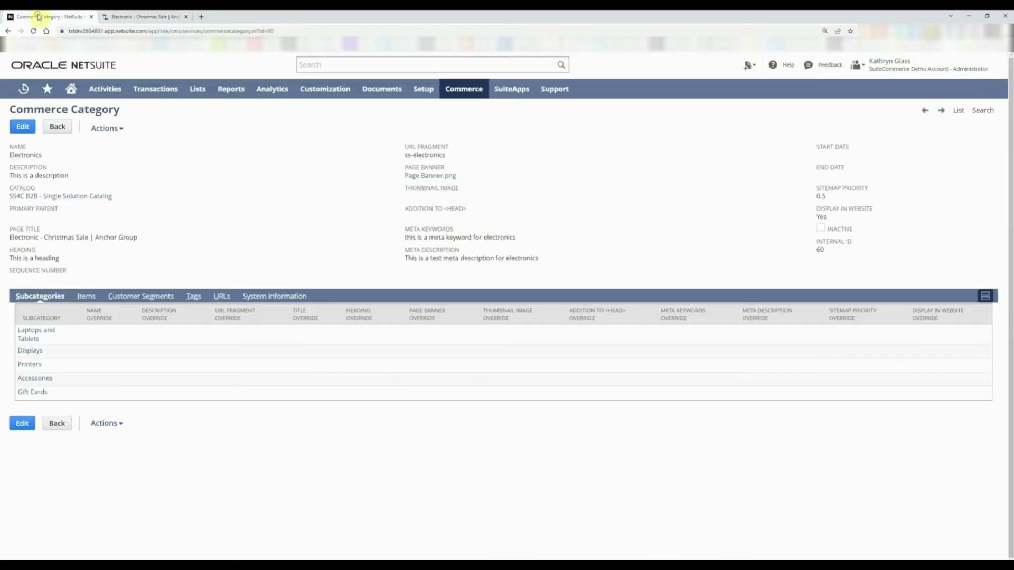
{"action": "left_click_drag", "start_coordinate": [61, 259], "coordinate": [10, 258]}
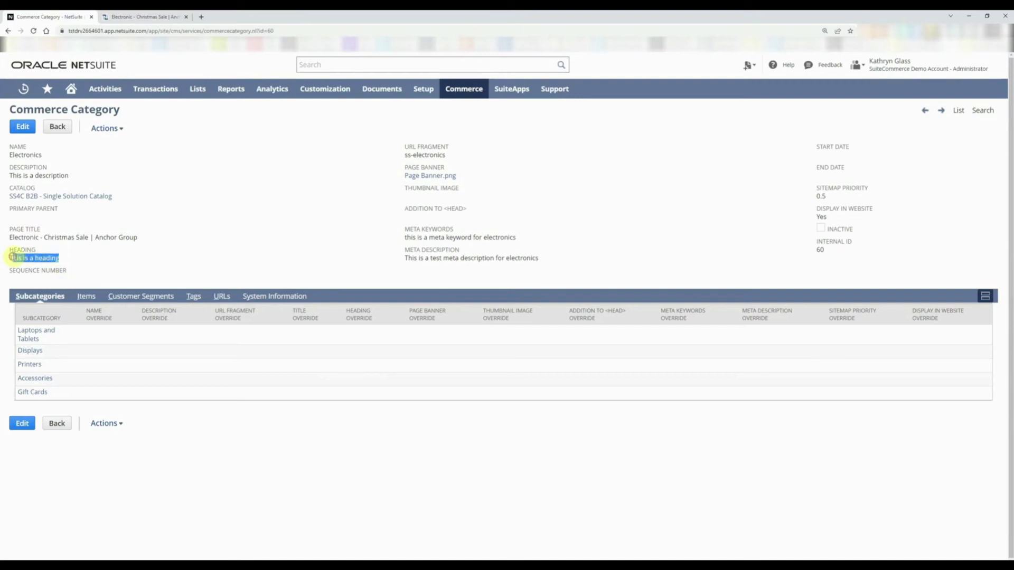
{"action": "left_click_drag", "start_coordinate": [69, 175], "coordinate": [9, 176]}
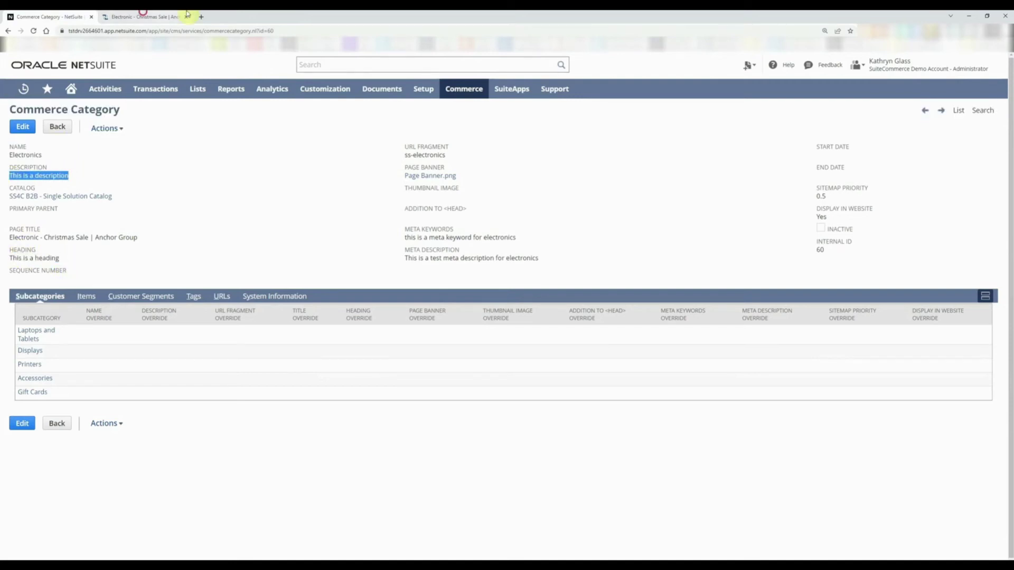
{"action": "left_click", "coordinate": [145, 16]}
{"action": "left_click", "coordinate": [470, 154]}
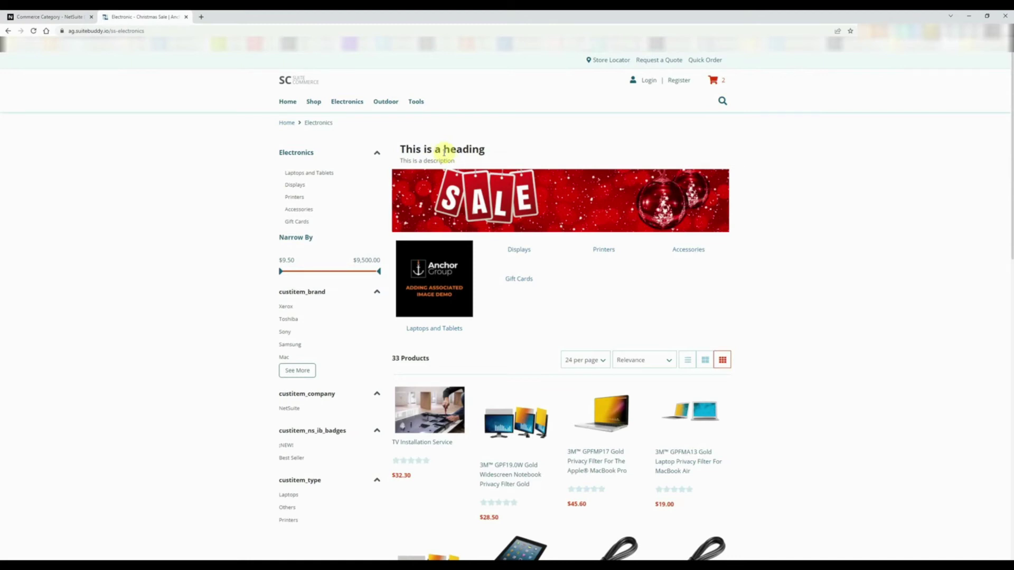
- Compare the Page Title field of the Electronics category record with the title of the webstore's Electronics page
{"action": "left_click", "coordinate": [35, 13]}
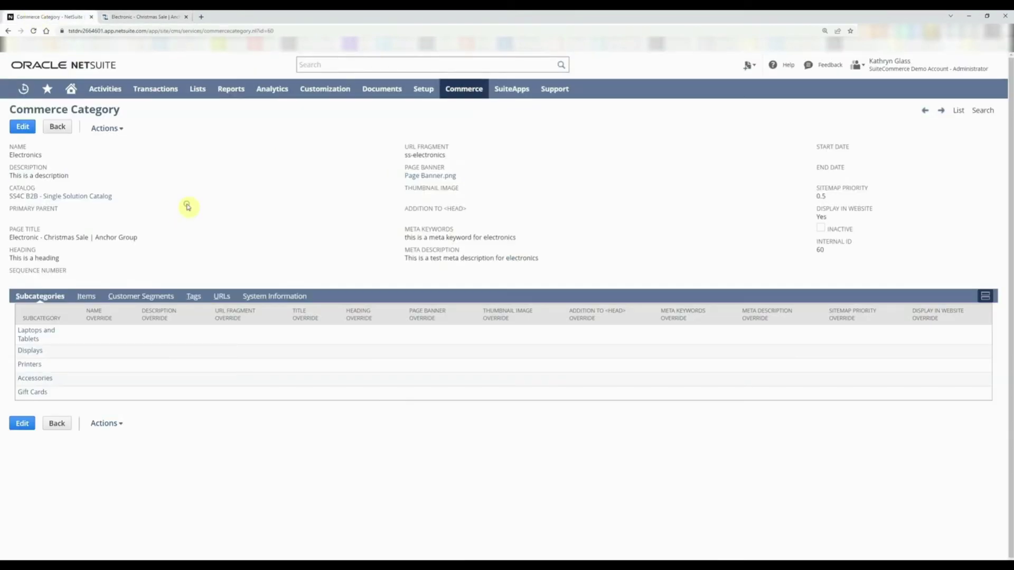
{"action": "double_click", "coordinate": [32, 155]}
{"action": "double_click", "coordinate": [56, 237]}
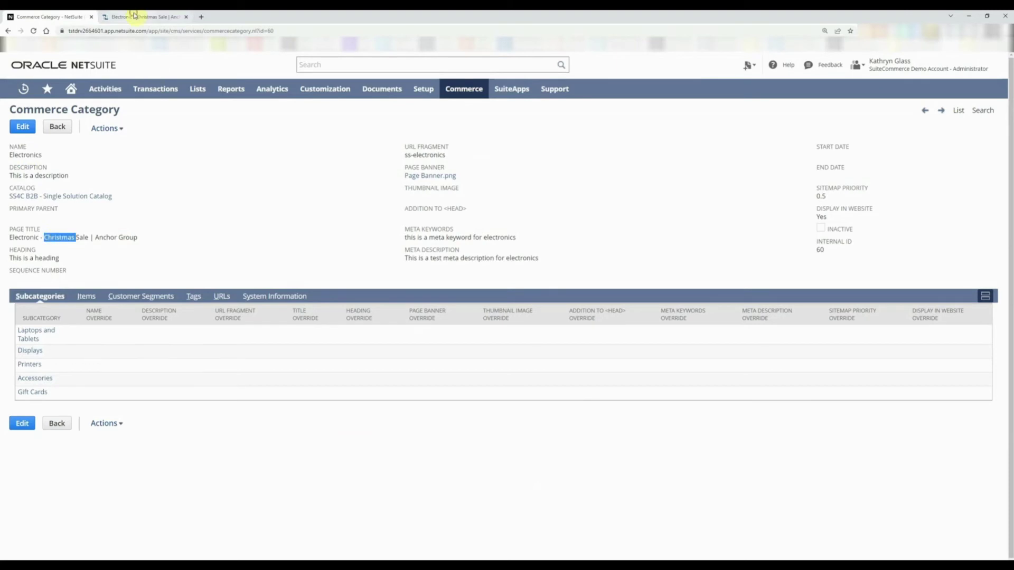
{"action": "left_click", "coordinate": [141, 17]}
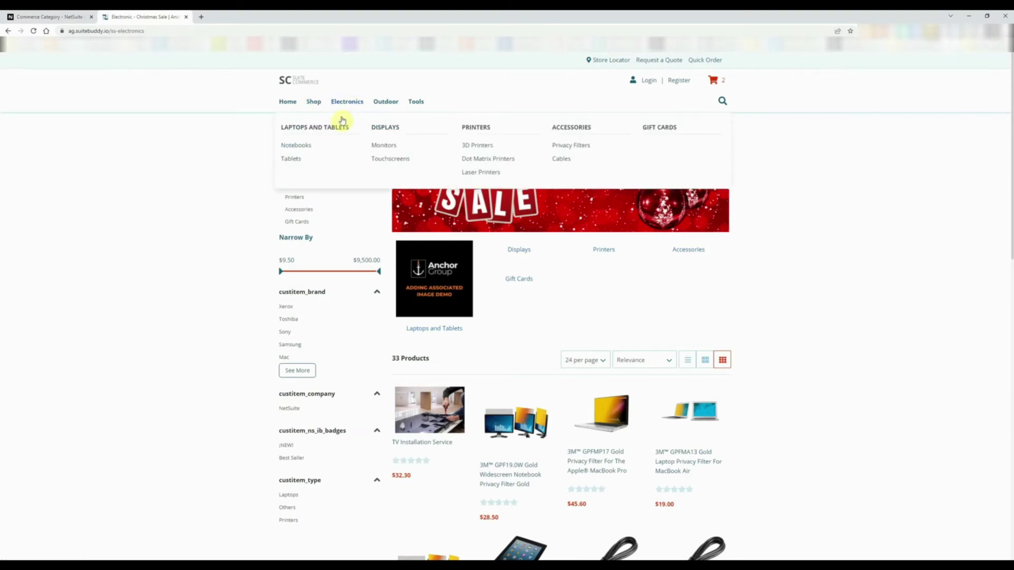
- Reopen the Electronics page from the webstore navigation and highlight its heading and description text
{"action": "left_click", "coordinate": [349, 102]}
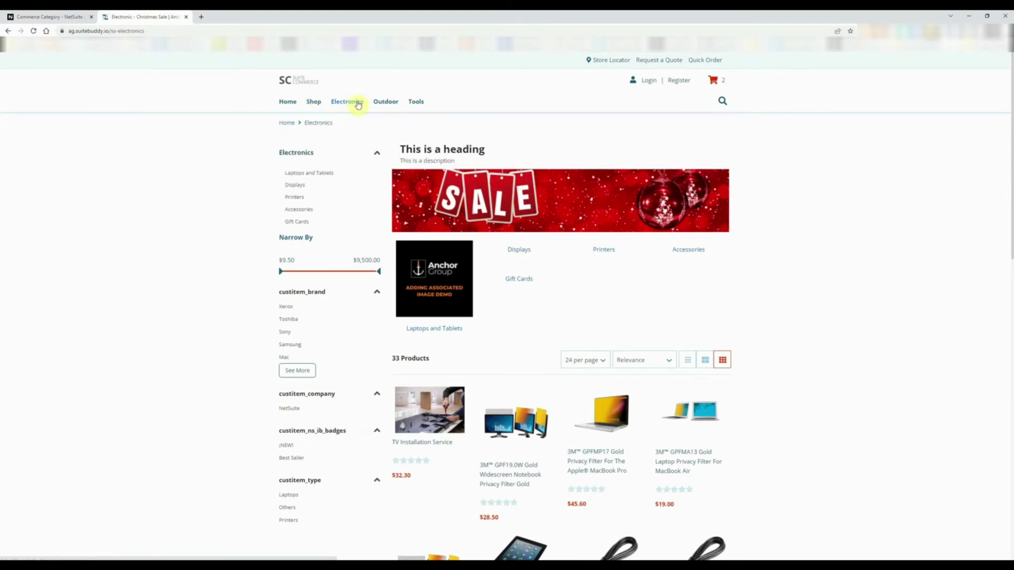
{"action": "left_click_drag", "start_coordinate": [415, 149], "coordinate": [471, 150]}
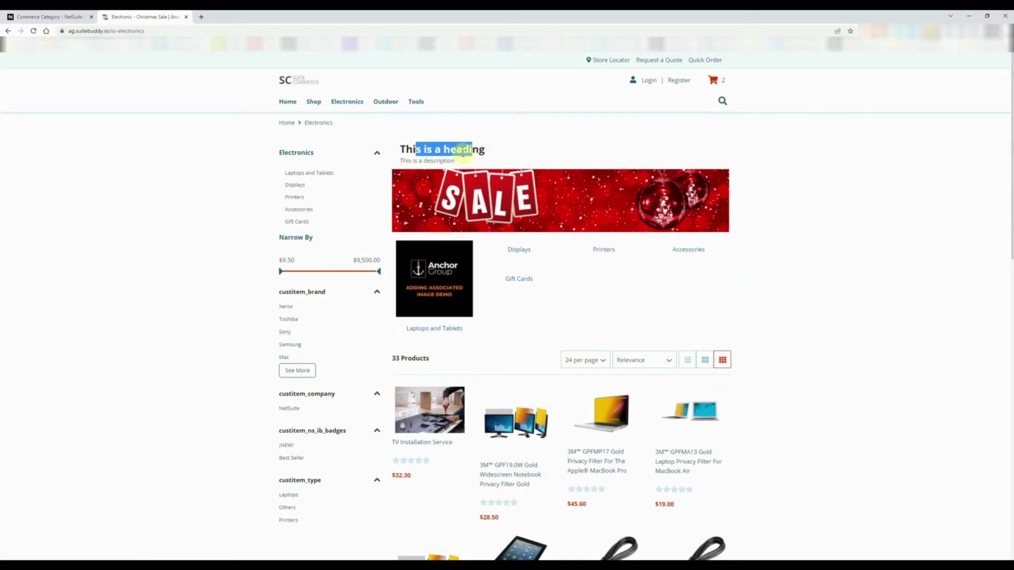
{"action": "left_click_drag", "start_coordinate": [405, 161], "coordinate": [454, 161]}
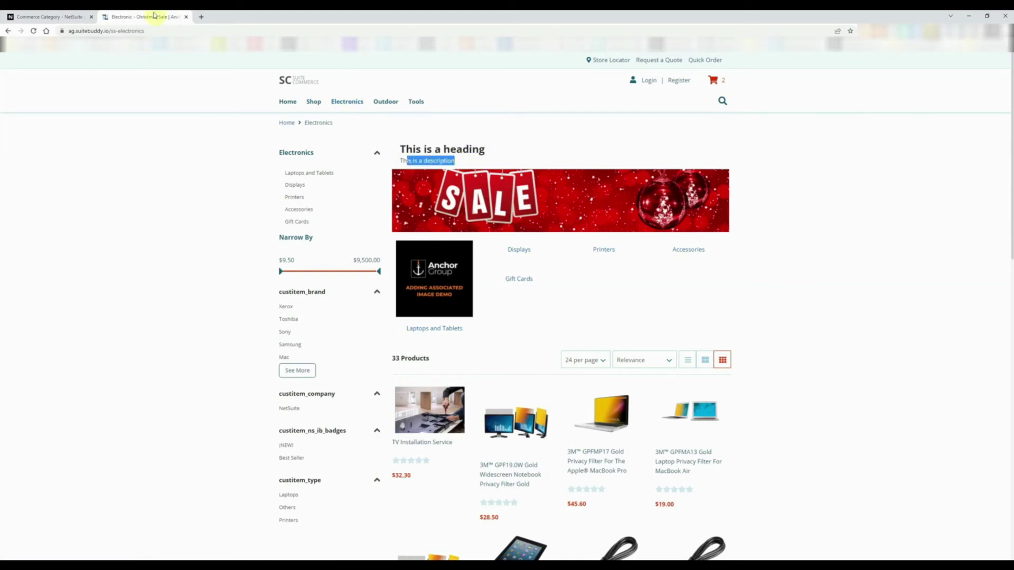
{"action": "left_click", "coordinate": [181, 227]}
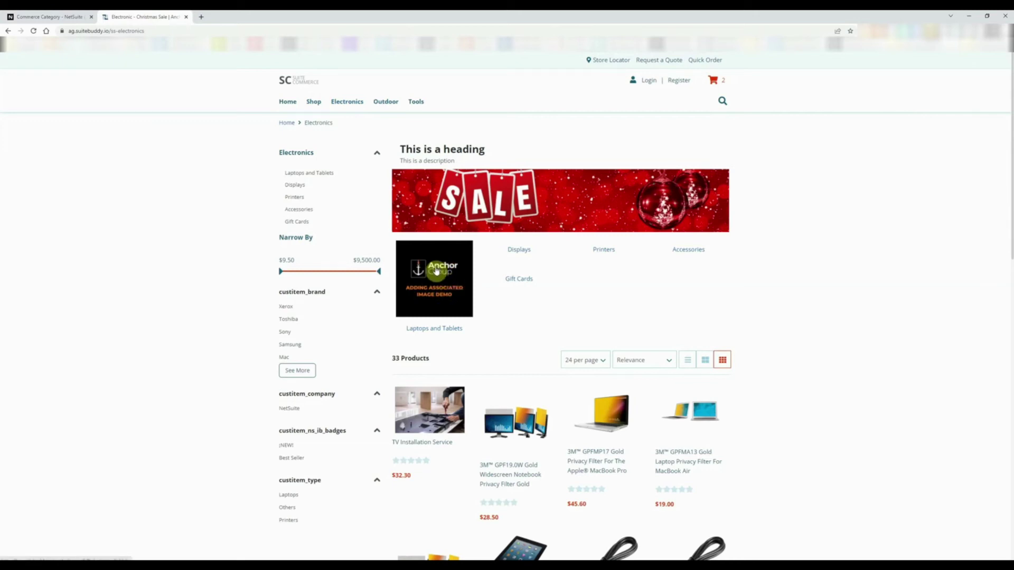
- Check the record's meta fields, and inspect the keywords and description meta tags in the head of the webstore's Electronics page
{"action": "left_click", "coordinate": [32, 17]}
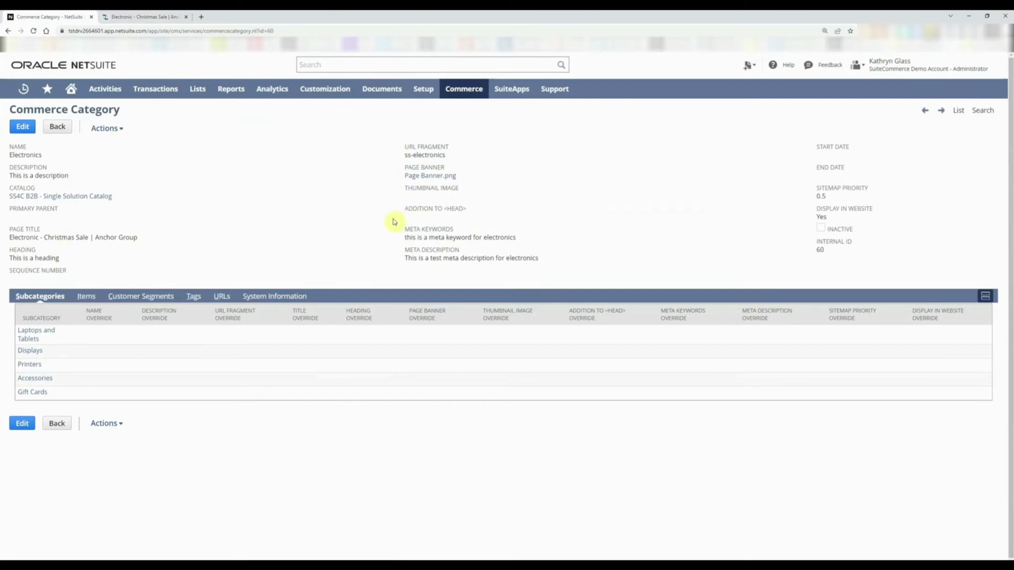
{"action": "left_click", "coordinate": [133, 17]}
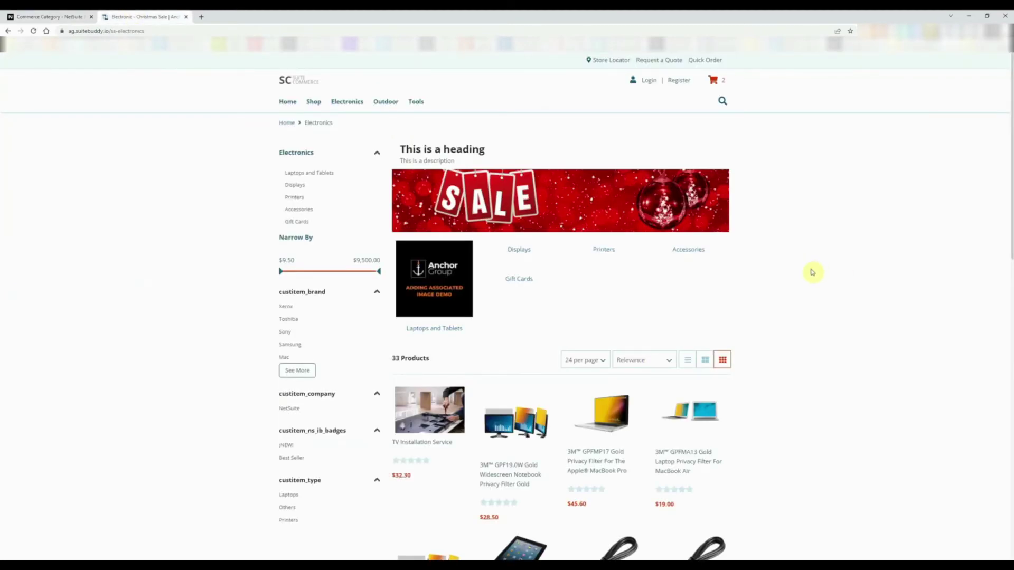
{"action": "key", "text": "F12"}
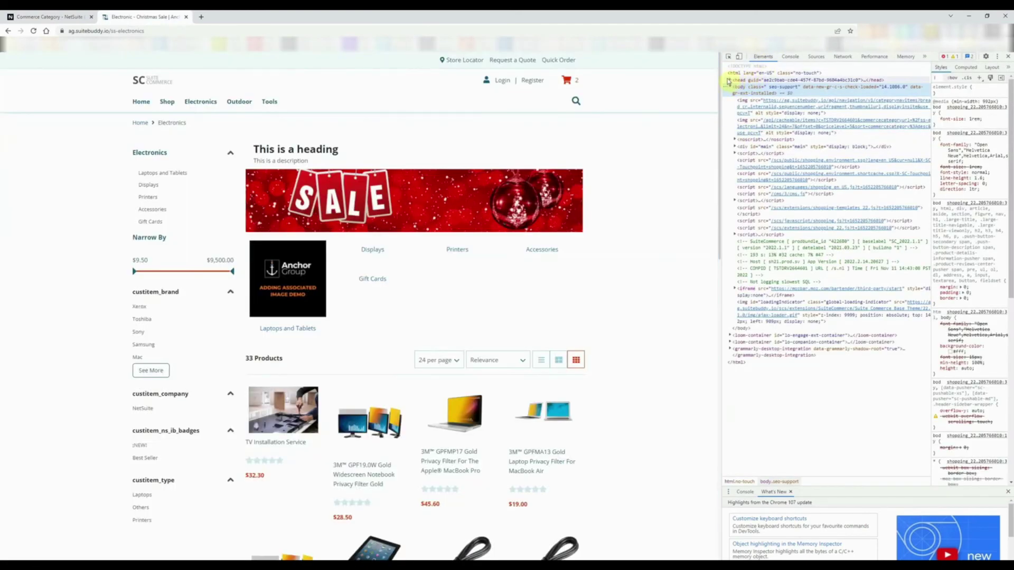
{"action": "left_click", "coordinate": [729, 80]}
{"action": "left_click_drag", "start_coordinate": [721, 148], "coordinate": [600, 149]}
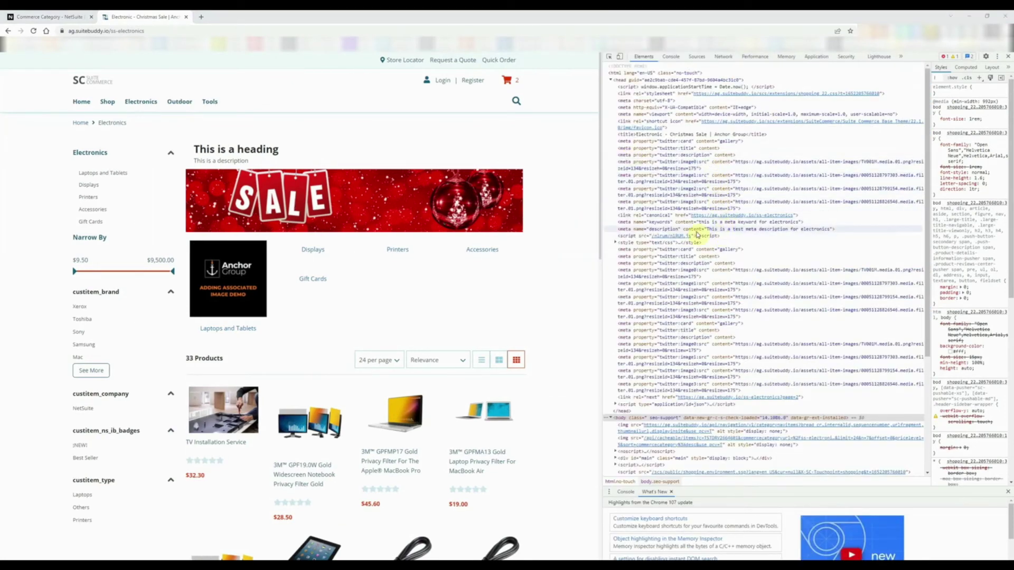
{"action": "left_click", "coordinate": [641, 231]}
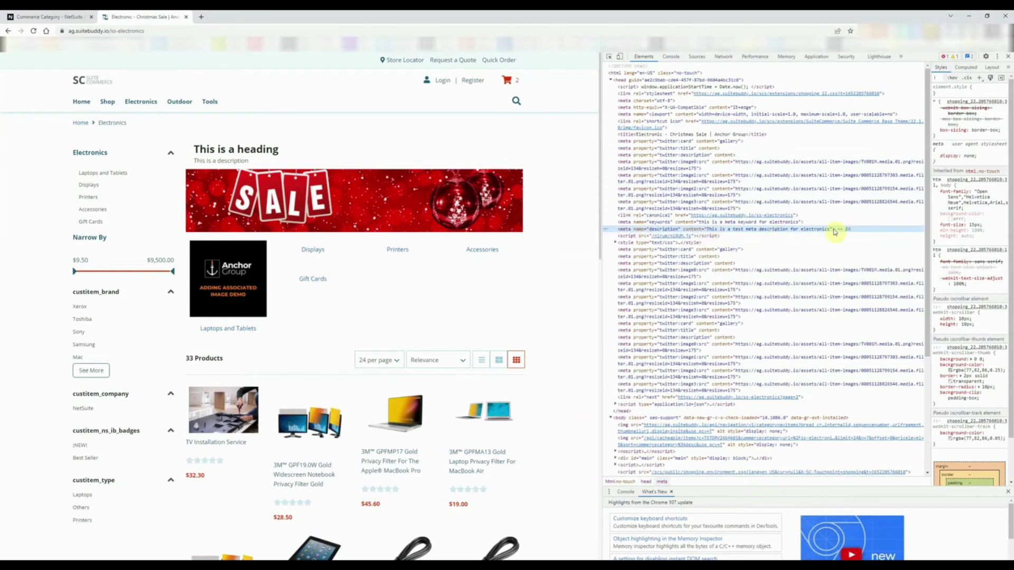
{"action": "left_click", "coordinate": [732, 222]}
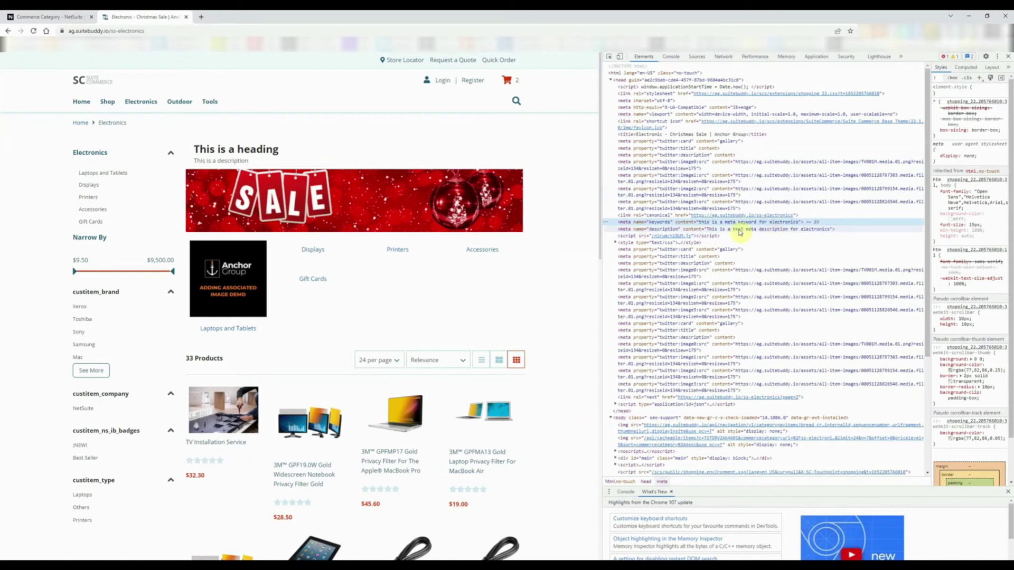
- Edit the Electronics category record and add XLR Precision Circular Saw to its items
{"action": "left_click", "coordinate": [53, 16]}
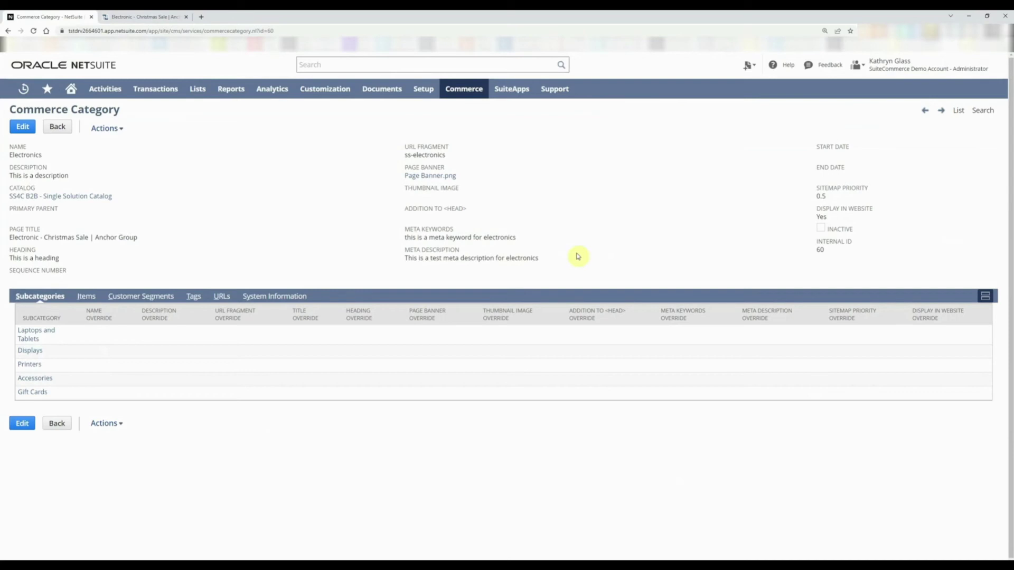
{"action": "left_click", "coordinate": [22, 127]}
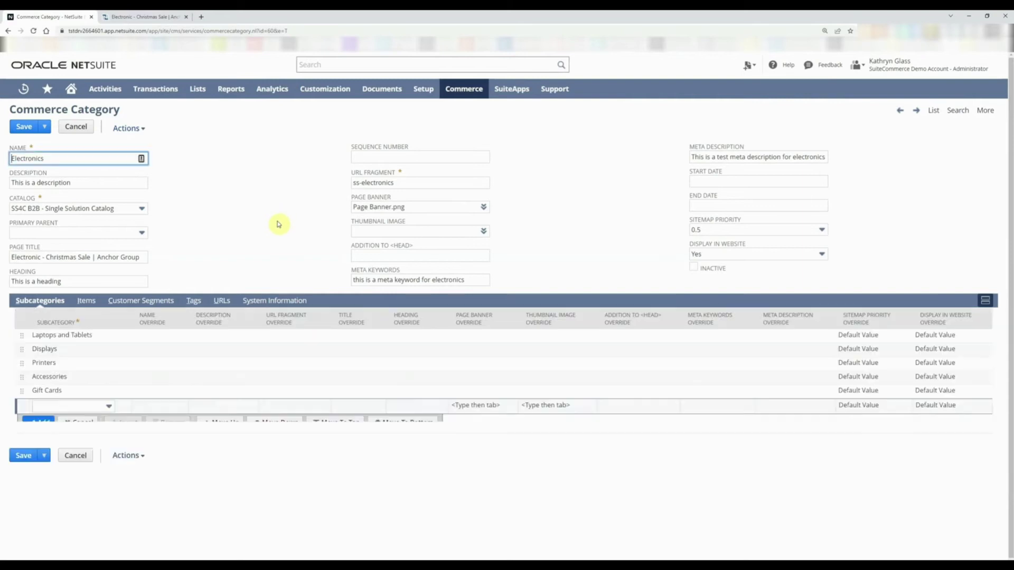
{"action": "left_click", "coordinate": [87, 302]}
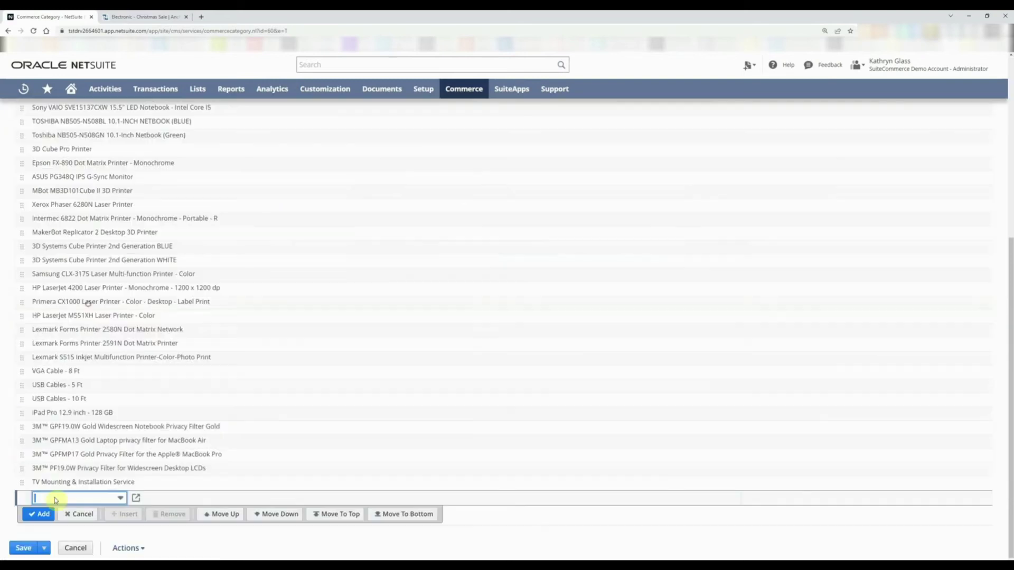
{"action": "left_click", "coordinate": [60, 498]}
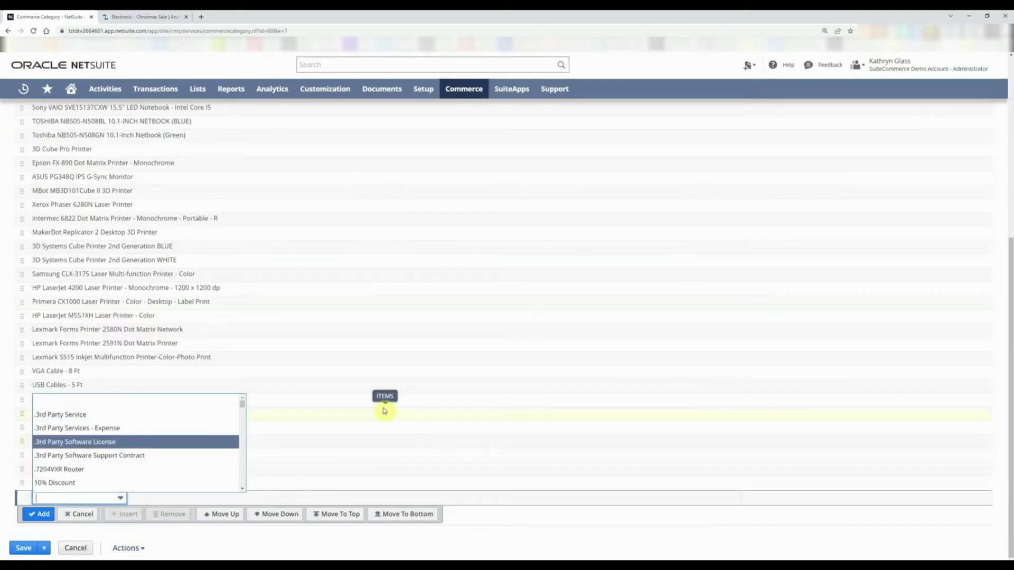
{"action": "key", "text": "x"}
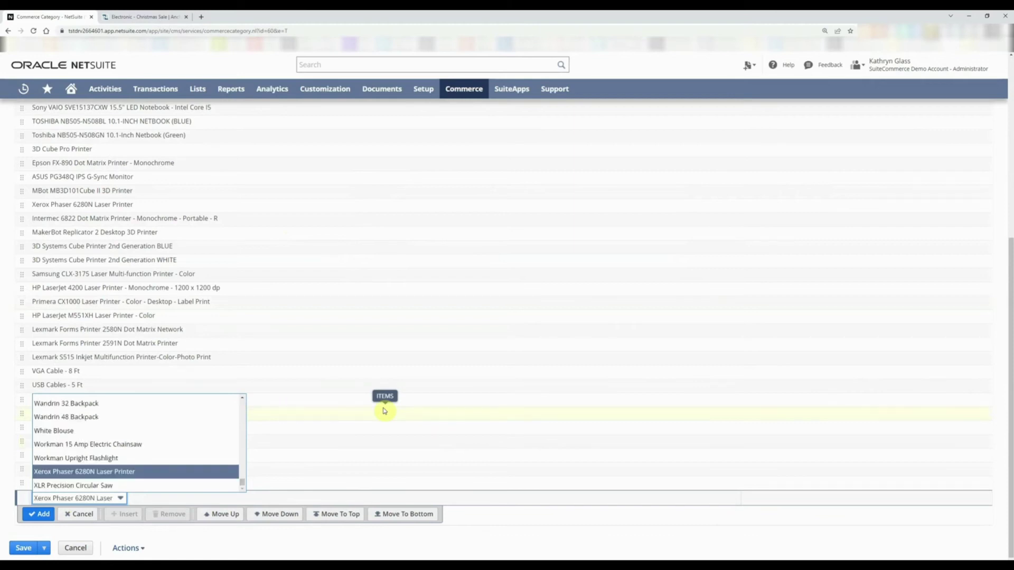
{"action": "key", "text": "Down"}
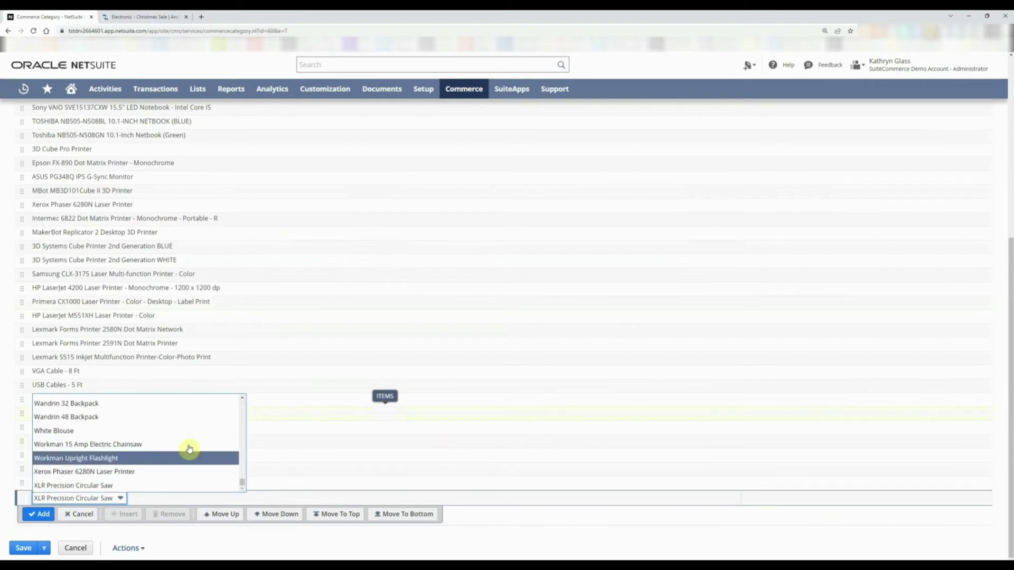
{"action": "left_click", "coordinate": [71, 485]}
{"action": "left_click", "coordinate": [34, 515]}
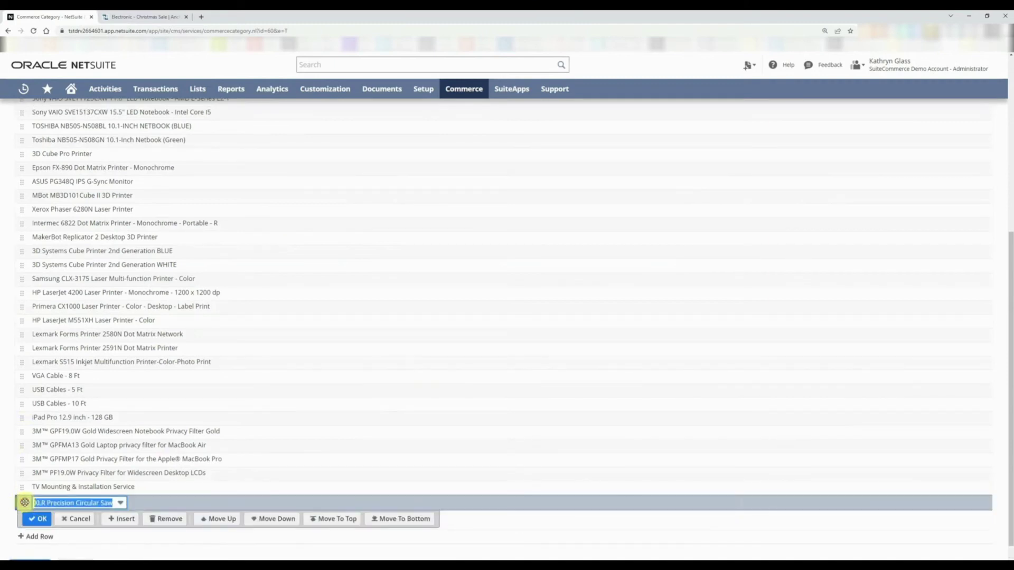
- Move XLR Precision Circular Saw to second place in the item list, below MacBook Pro Intel Core i5 2.0 GHz Dual-Core, and save the category
{"action": "scroll", "coordinate": [39, 341], "scroll_direction": "up", "scroll_amount": 5}
{"action": "left_click_drag", "start_coordinate": [45, 347], "coordinate": [25, 350]}
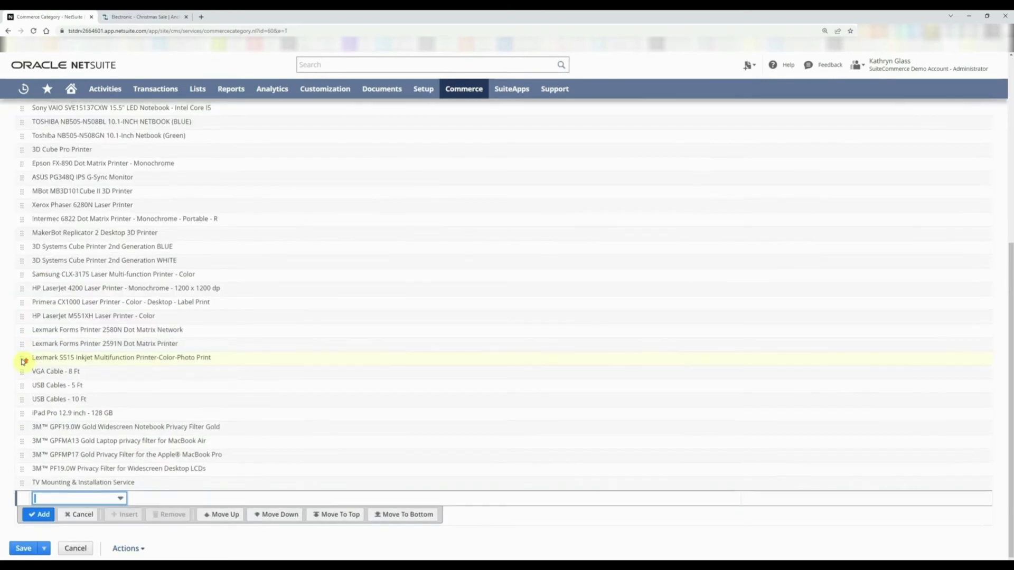
{"action": "left_click", "coordinate": [24, 127]}
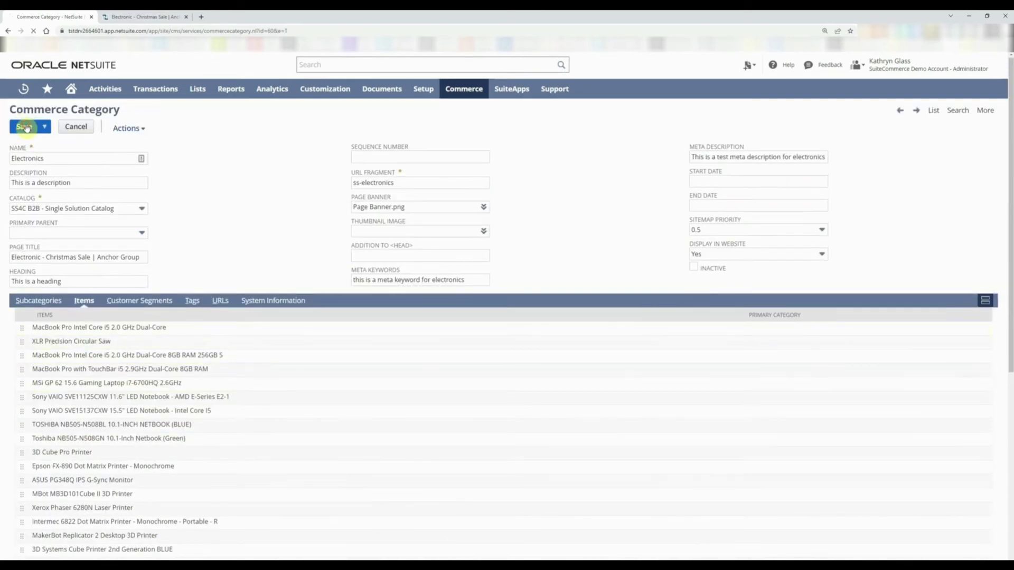
- Reload the webstore's Electronics page, close the developer tools, and examine the product list and its sort options
{"action": "key", "text": "ctrl+Tab"}
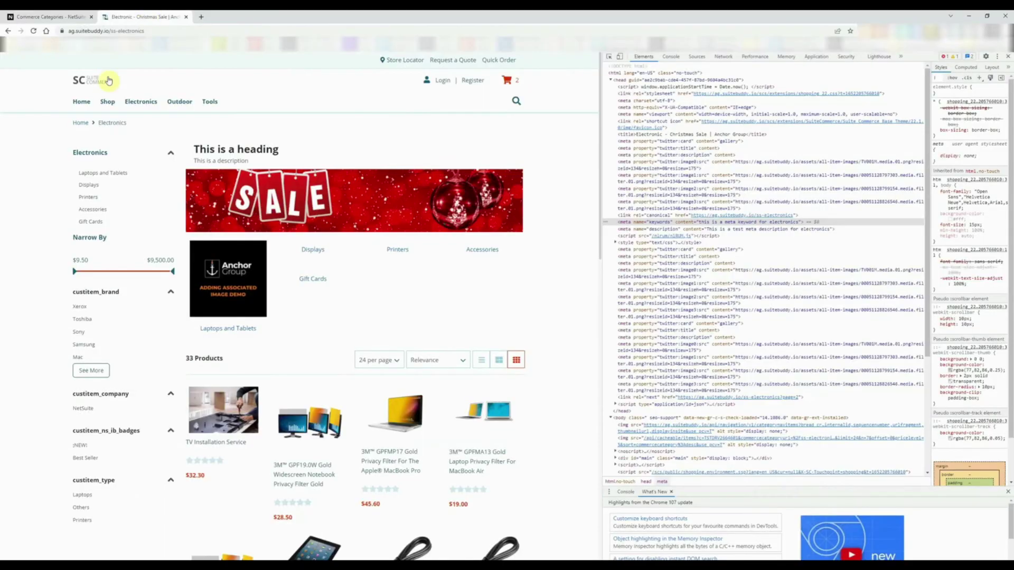
{"action": "key", "text": "F5"}
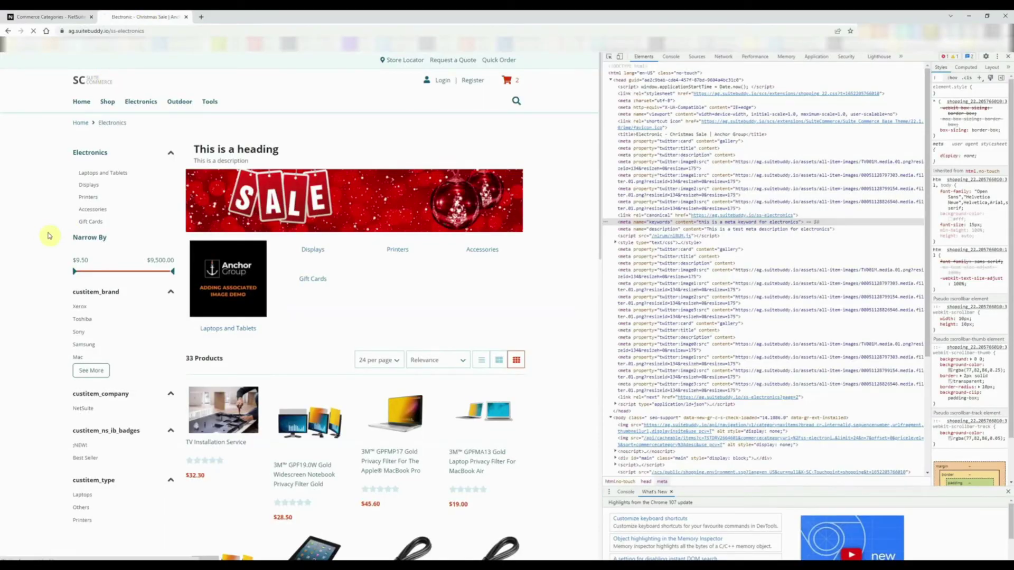
{"action": "key", "text": "F12"}
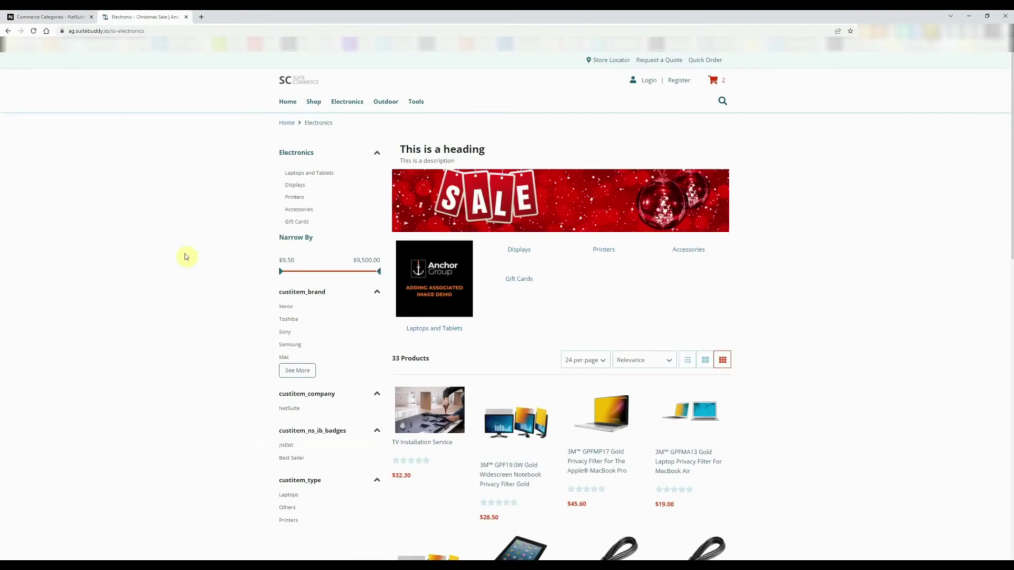
{"action": "scroll", "coordinate": [185, 254], "scroll_direction": "down", "scroll_amount": 3}
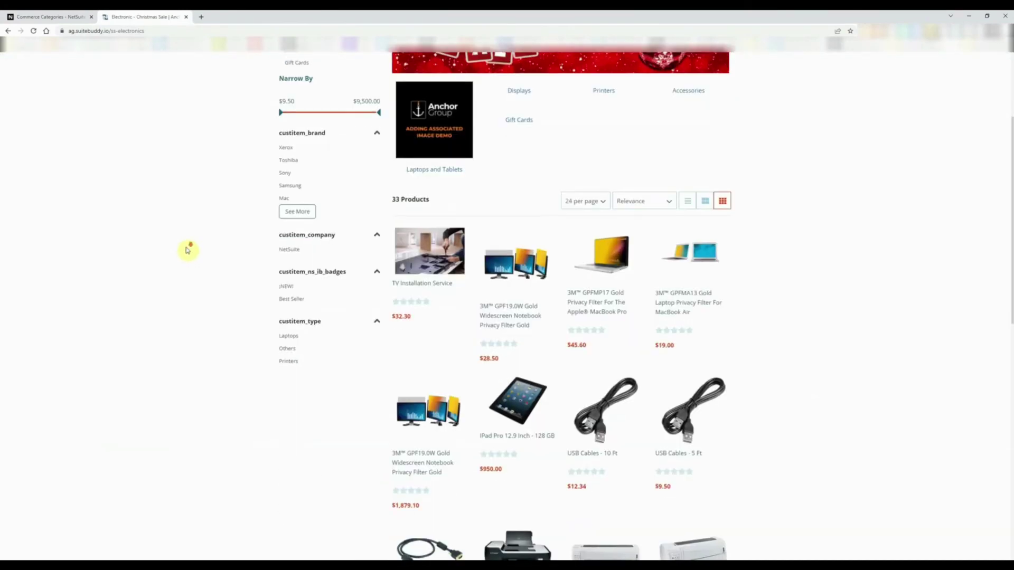
{"action": "scroll", "coordinate": [186, 253], "scroll_direction": "down", "scroll_amount": 2}
{"action": "scroll", "coordinate": [186, 241], "scroll_direction": "up", "scroll_amount": 1}
{"action": "scroll", "coordinate": [185, 242], "scroll_direction": "up", "scroll_amount": 2}
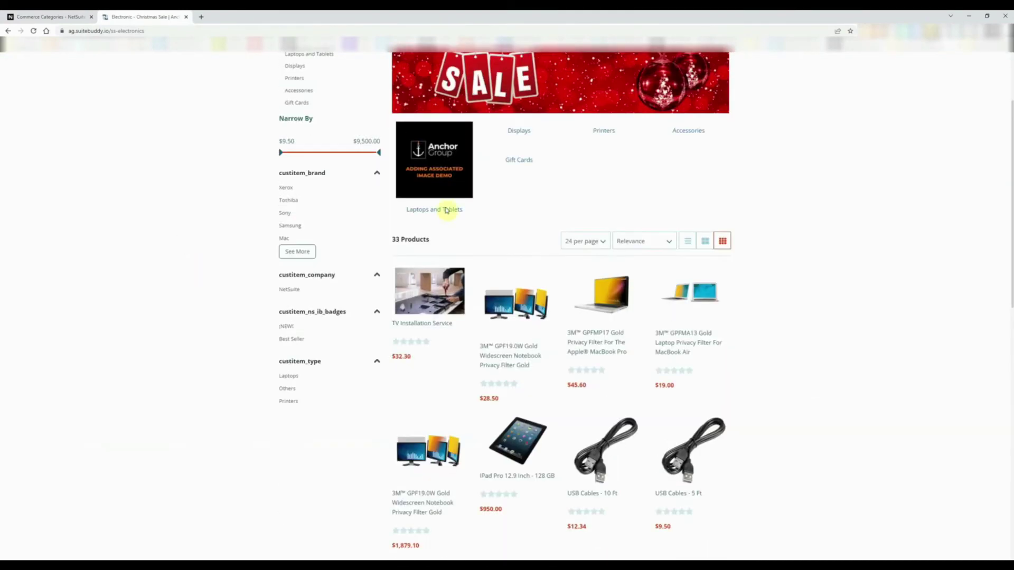
{"action": "left_click", "coordinate": [632, 242]}
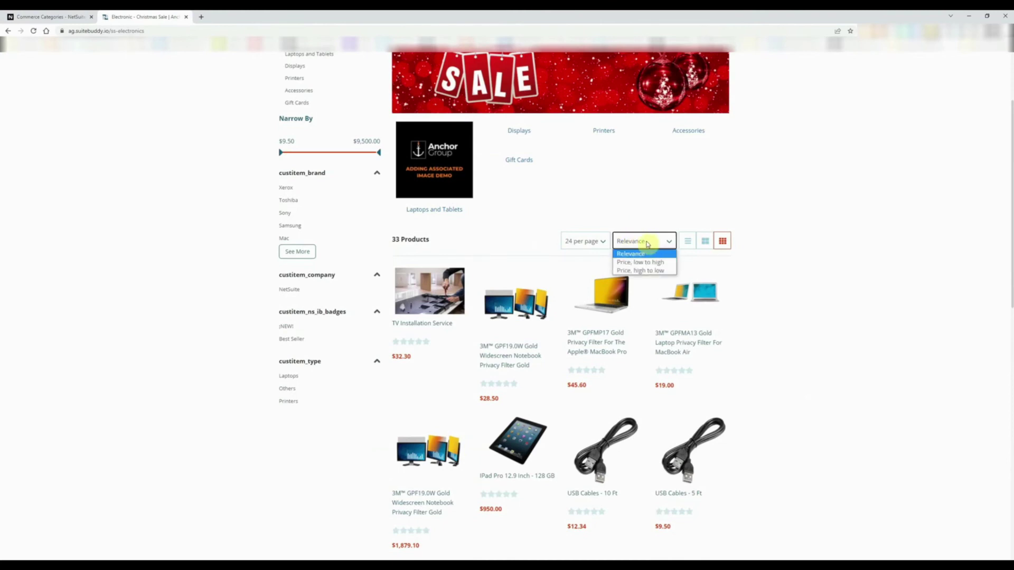
- Open the Electronics category record in view mode and display its assigned items
{"action": "left_click", "coordinate": [35, 17]}
{"action": "left_click", "coordinate": [37, 195]}
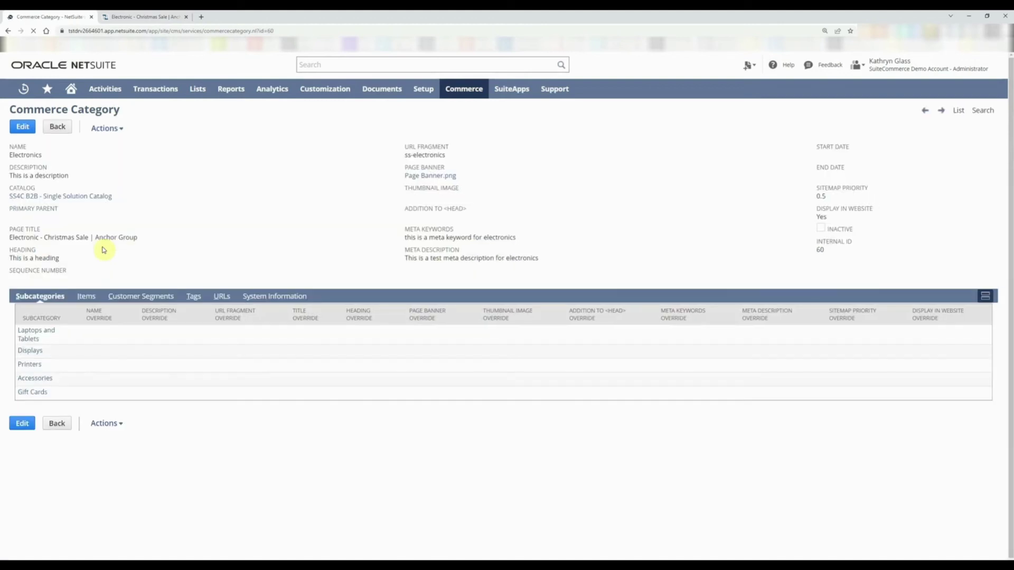
{"action": "left_click", "coordinate": [84, 296]}
- Look through the webstore's Electronics products as far as the page links, and recheck the available sort orders
{"action": "key", "text": "ctrl+Tab"}
{"action": "scroll", "coordinate": [619, 353], "scroll_direction": "down", "scroll_amount": 2}
{"action": "scroll", "coordinate": [620, 352], "scroll_direction": "down", "scroll_amount": 10}
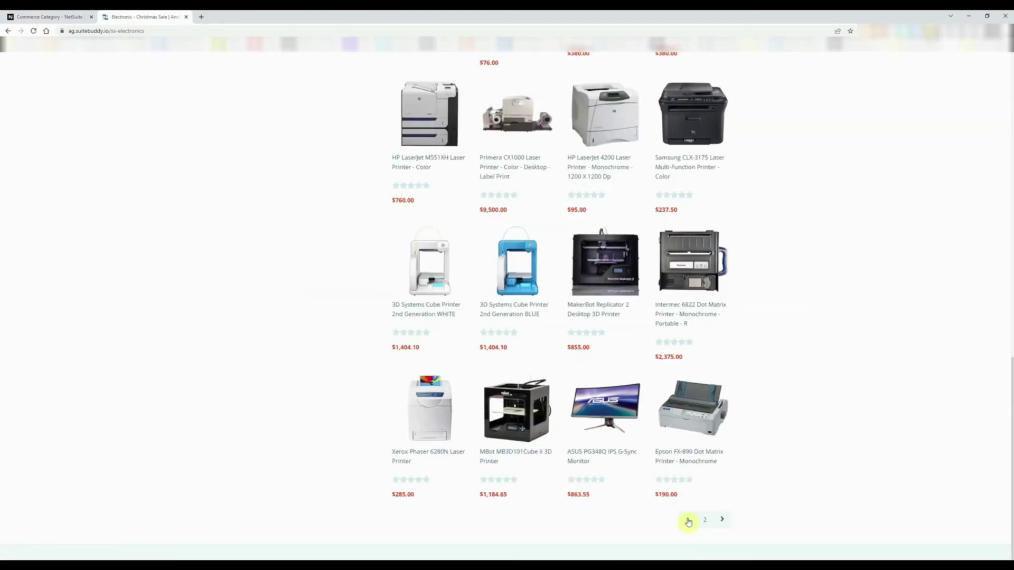
{"action": "scroll", "coordinate": [728, 477], "scroll_direction": "up", "scroll_amount": 10}
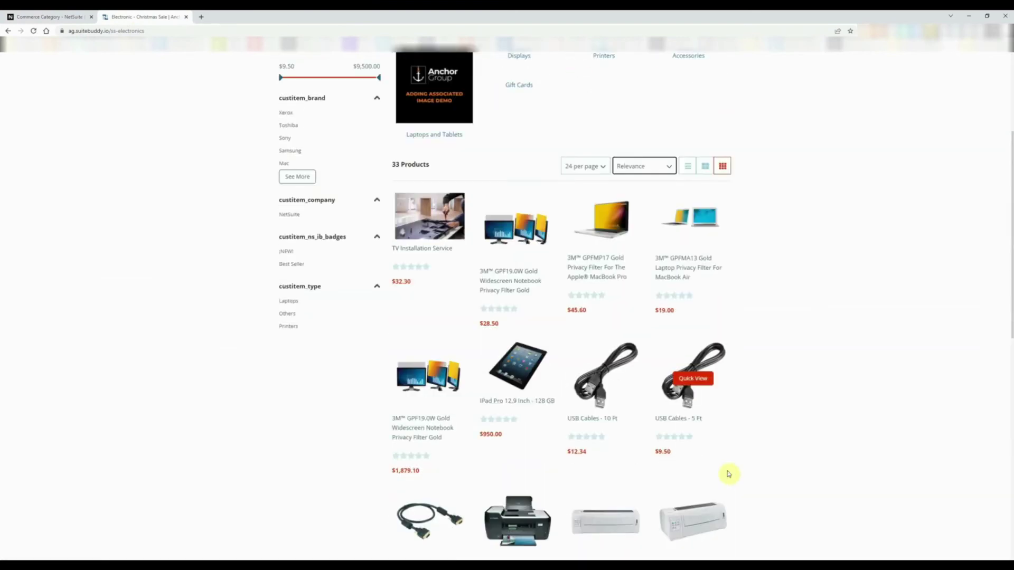
{"action": "left_click", "coordinate": [647, 168]}
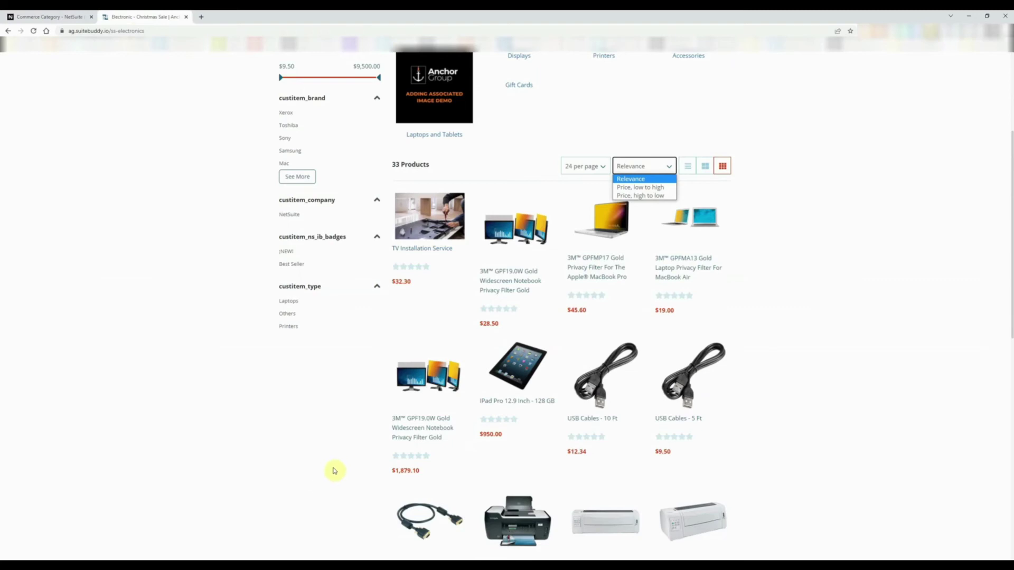
- Review the order of the items assigned in the Electronics category record
{"action": "left_click", "coordinate": [50, 16]}
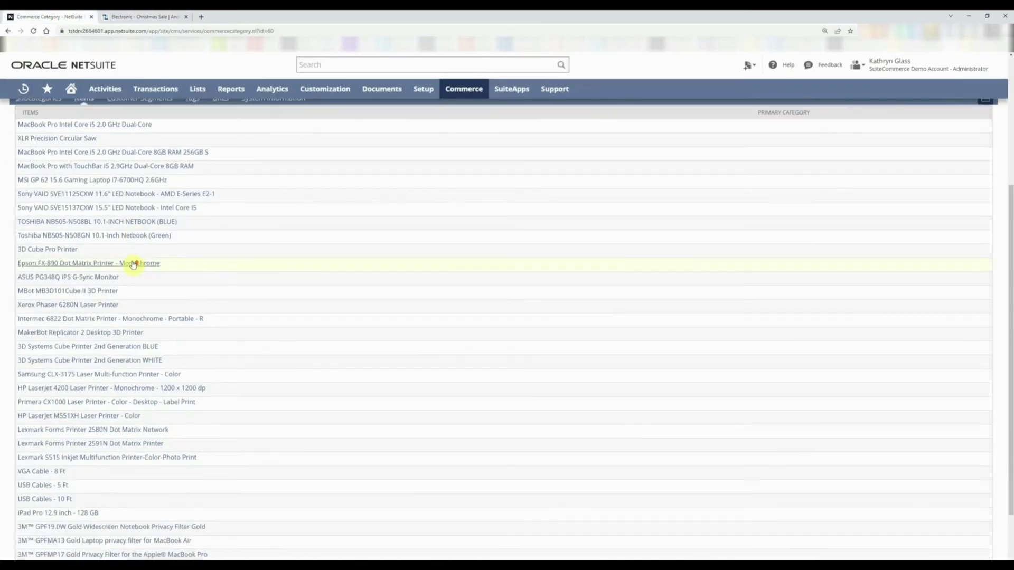
{"action": "scroll", "coordinate": [134, 264], "scroll_direction": "up", "scroll_amount": 3}
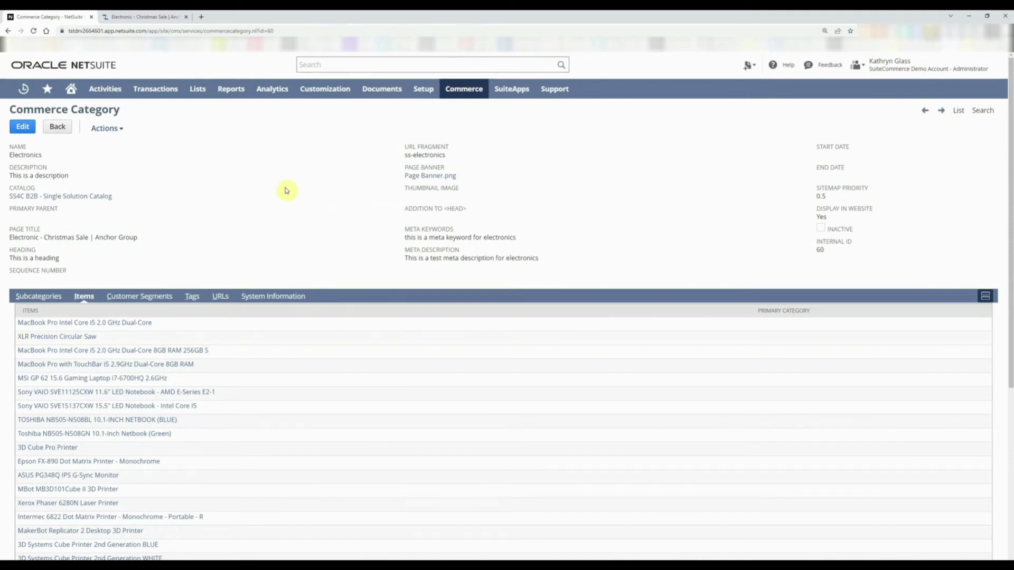
{"action": "scroll", "coordinate": [286, 191], "scroll_direction": "down", "scroll_amount": 4}
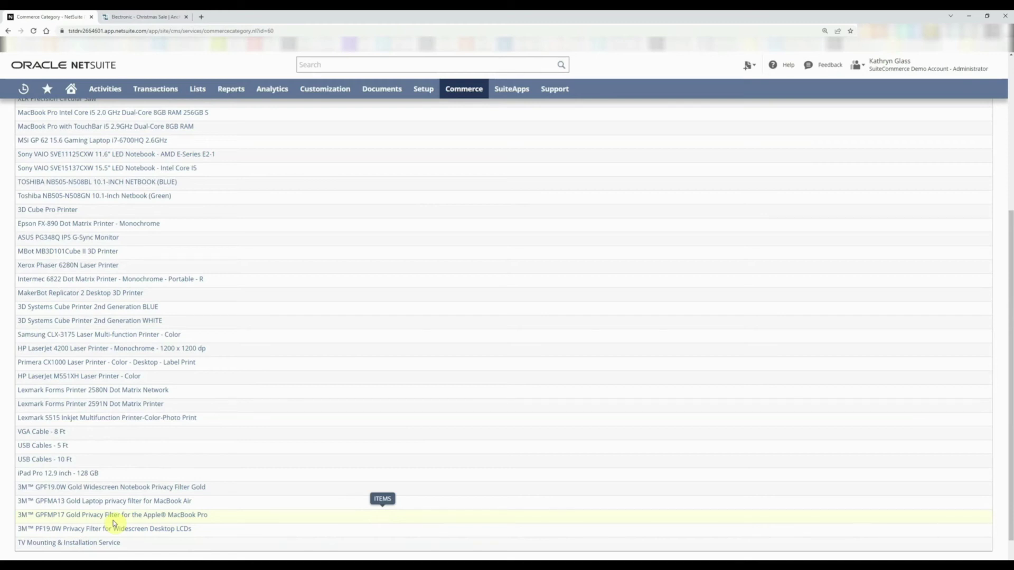
- Set Display in Website to No in the Electronics category record, save it, and check the webstore's Electronics page
{"action": "scroll", "coordinate": [425, 163], "scroll_direction": "up", "scroll_amount": 5}
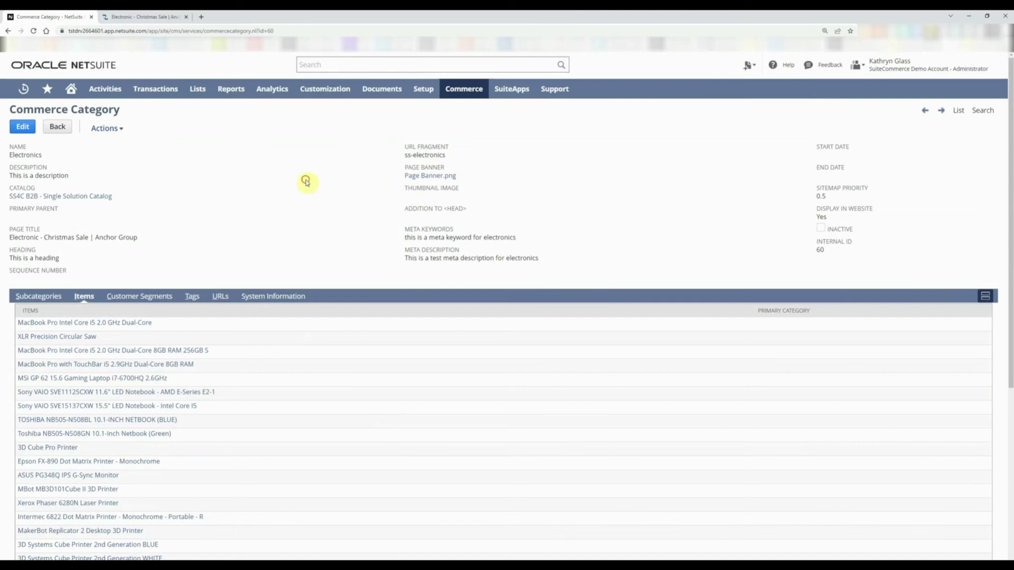
{"action": "left_click", "coordinate": [23, 126]}
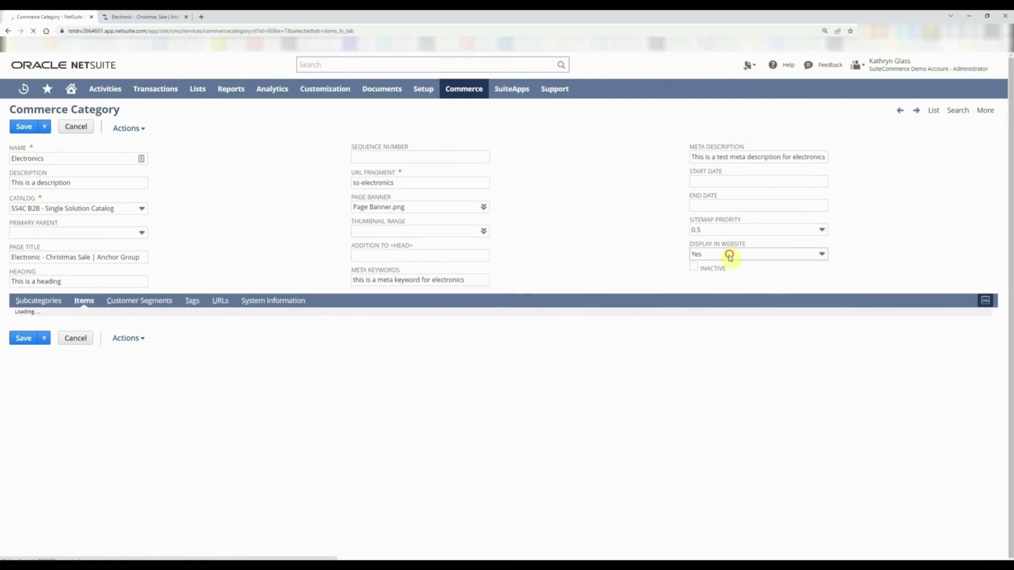
{"action": "left_click", "coordinate": [729, 254]}
{"action": "left_click", "coordinate": [697, 280]}
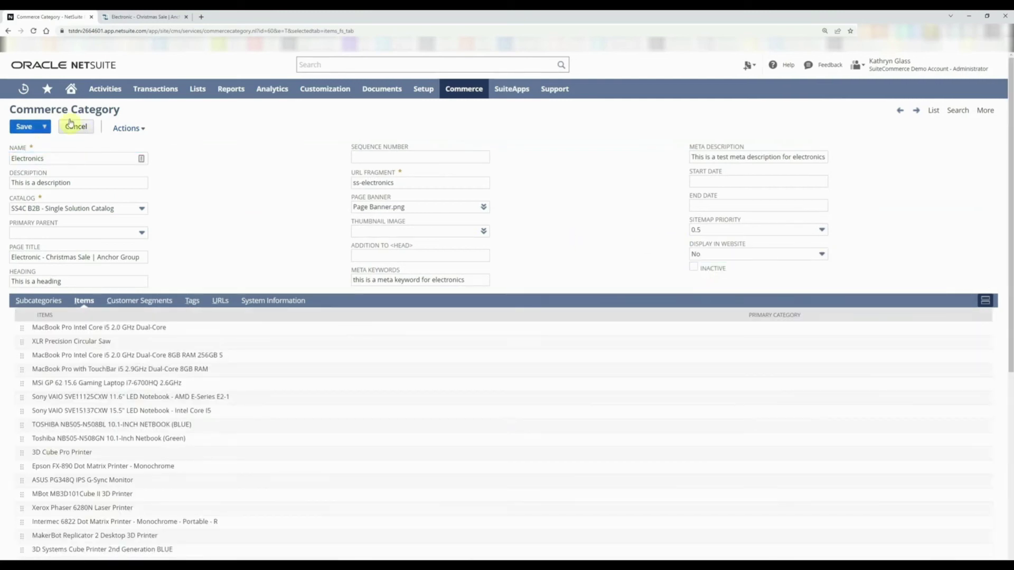
{"action": "left_click", "coordinate": [23, 128]}
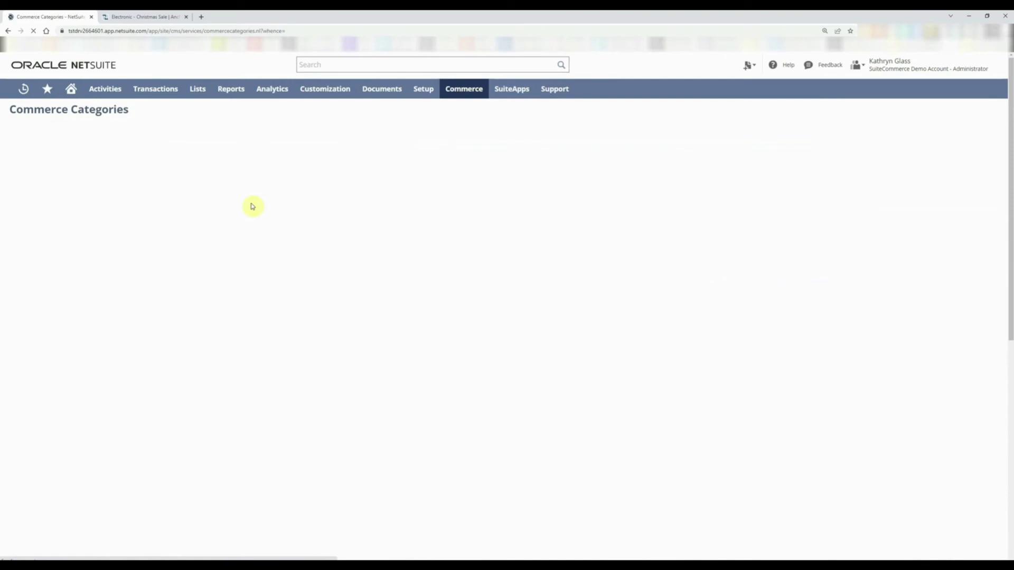
{"action": "left_click", "coordinate": [140, 17]}
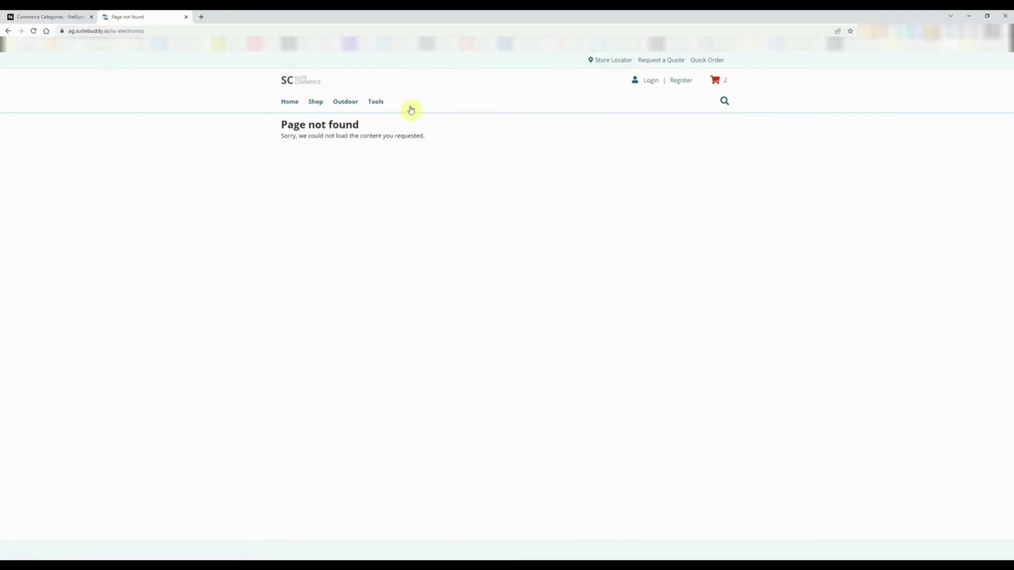
- Edit the Electronics category again, set Display in Website to Yes, and save the record
{"action": "left_click", "coordinate": [46, 16]}
{"action": "left_click", "coordinate": [20, 195]}
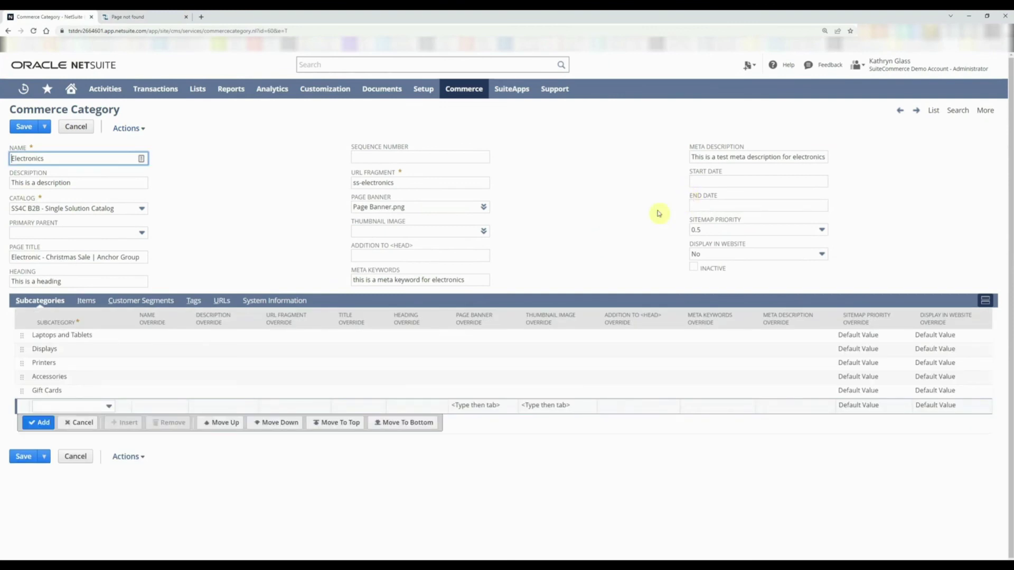
{"action": "left_click", "coordinate": [716, 256]}
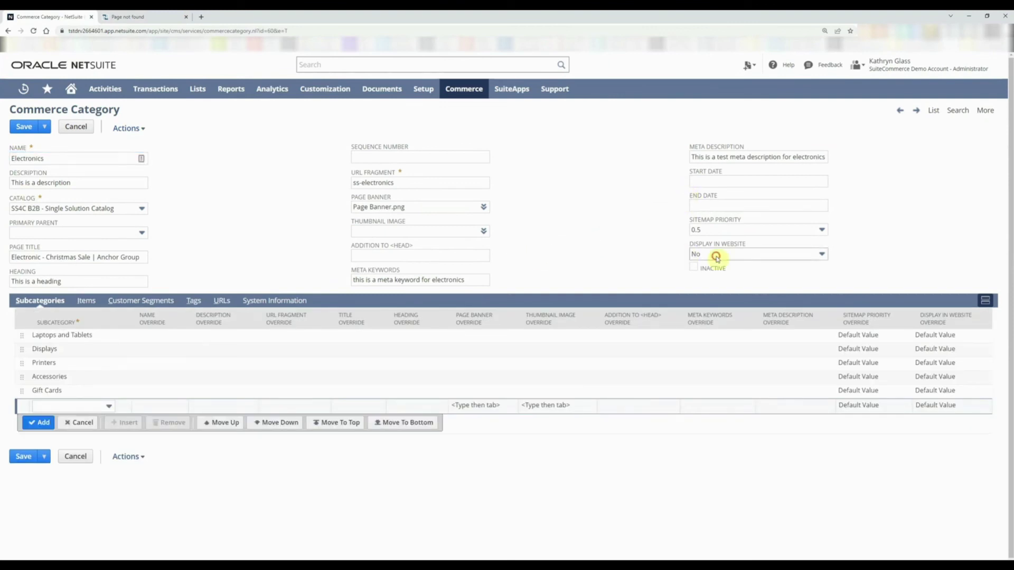
{"action": "left_click", "coordinate": [708, 270]}
{"action": "left_click", "coordinate": [18, 125]}
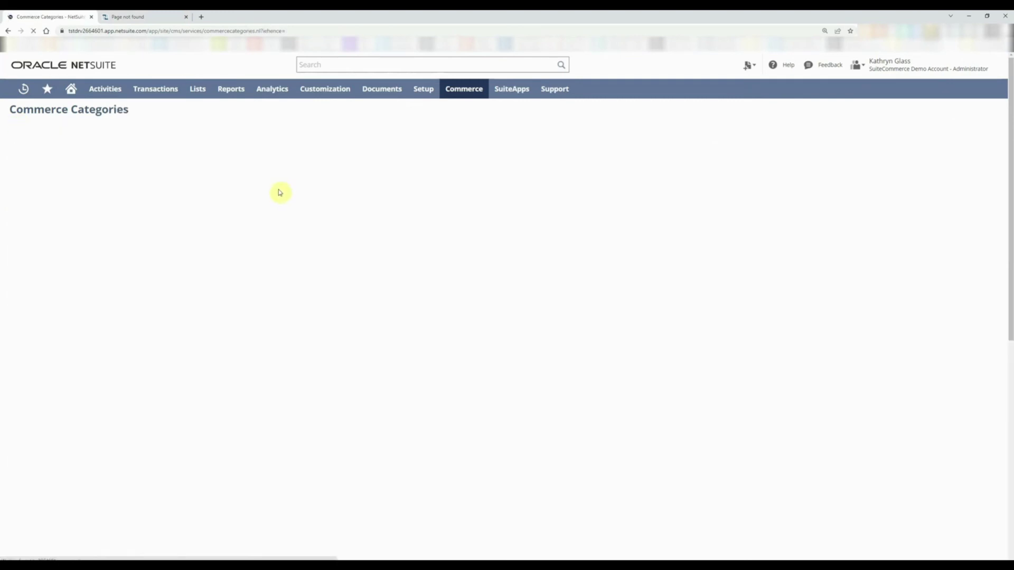
- Reload the webstore's Electronics page and look over the category menus in its header
{"action": "left_click", "coordinate": [135, 17]}
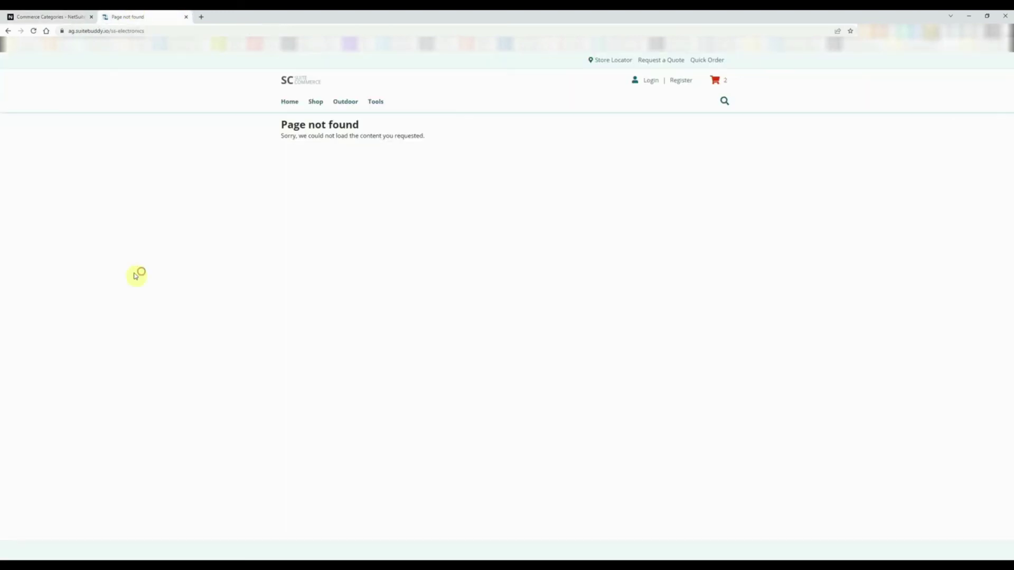
{"action": "left_click", "coordinate": [33, 31]}
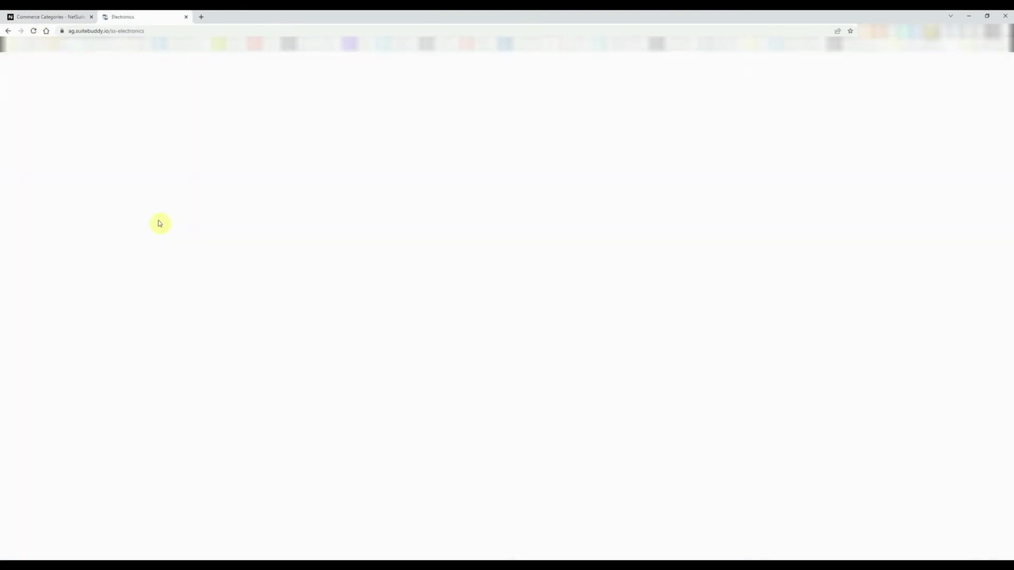
{"action": "mouse_move", "coordinate": [350, 105]}
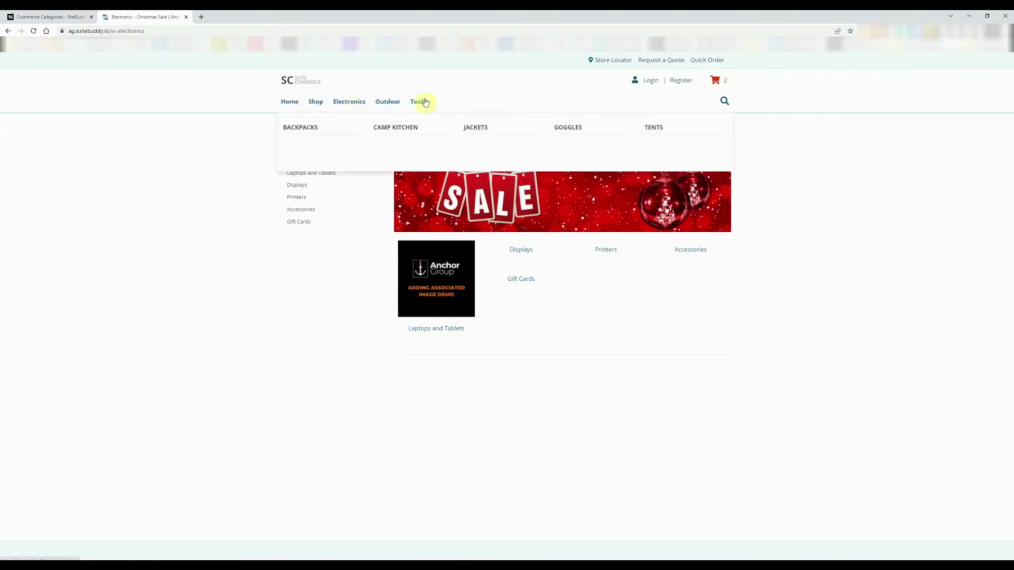
- Open the SuiteCommerce Configuration for the website SC B2B Summit and the domain ag.suitebuddy.io
{"action": "key", "text": "ctrl+1"}
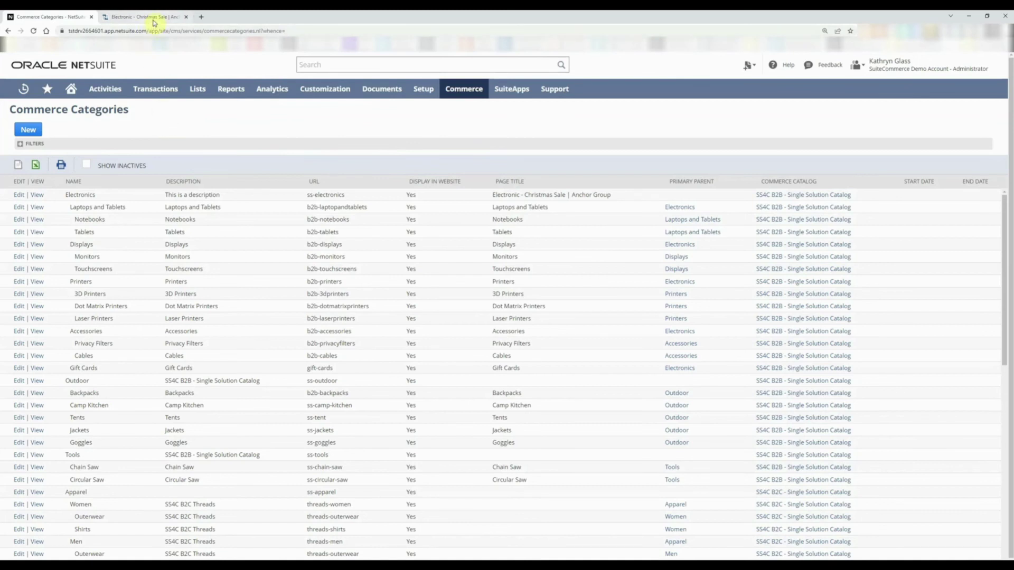
{"action": "mouse_move", "coordinate": [462, 98]}
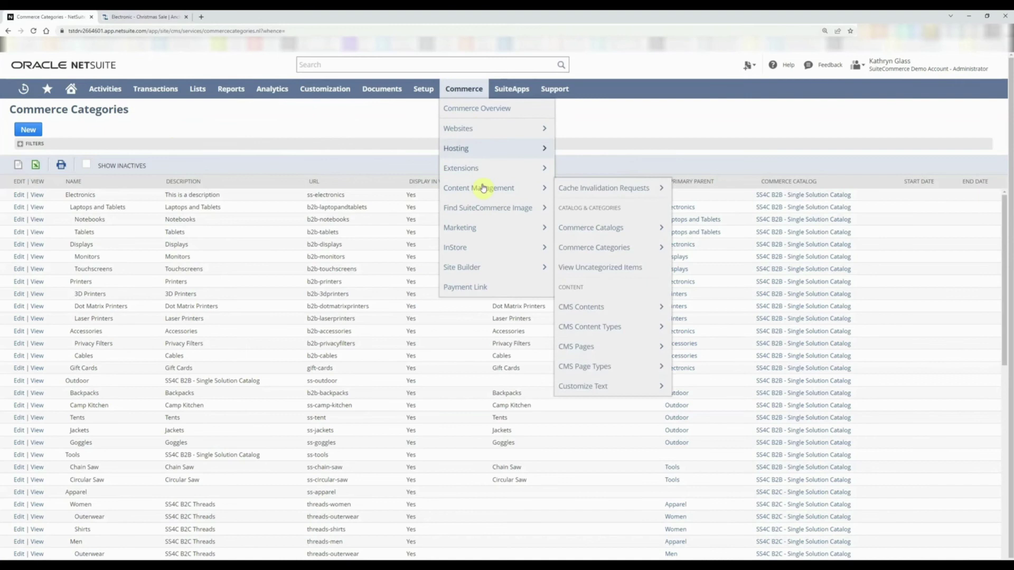
{"action": "mouse_move", "coordinate": [474, 129]}
{"action": "left_click", "coordinate": [579, 188]}
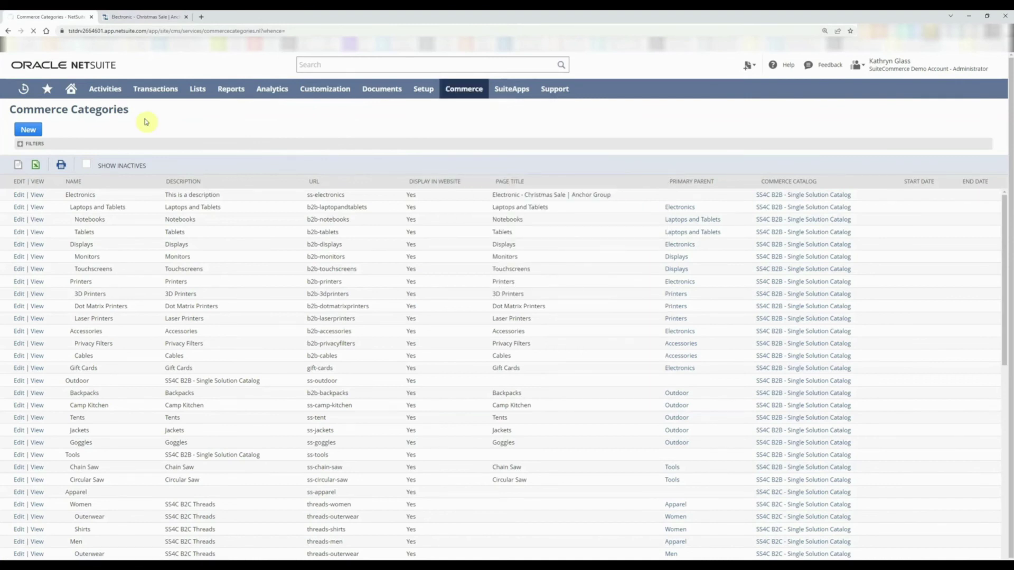
{"action": "left_click", "coordinate": [61, 154]}
{"action": "left_click", "coordinate": [61, 177]}
{"action": "left_click", "coordinate": [35, 191]}
{"action": "left_click", "coordinate": [43, 219]}
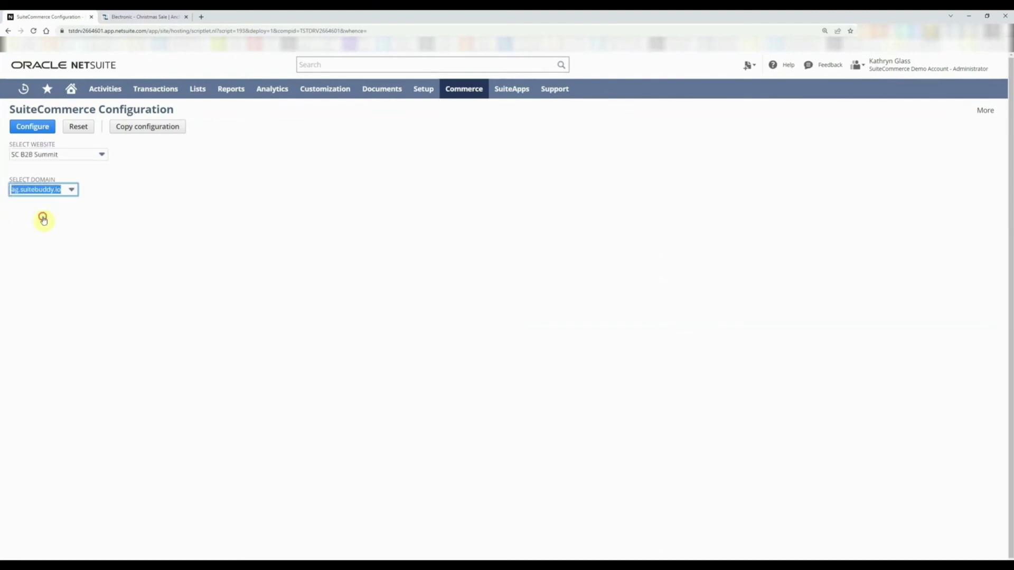
{"action": "left_click", "coordinate": [37, 129]}
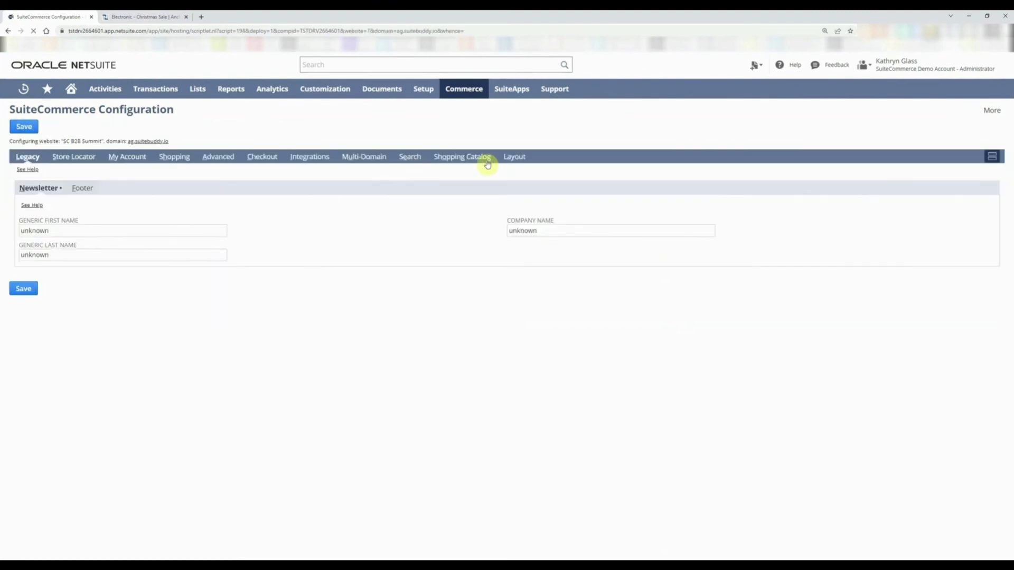
- Display the Navigation settings of the Layout configuration and compare their entries with the webstore's header menu
{"action": "left_click", "coordinate": [520, 161]}
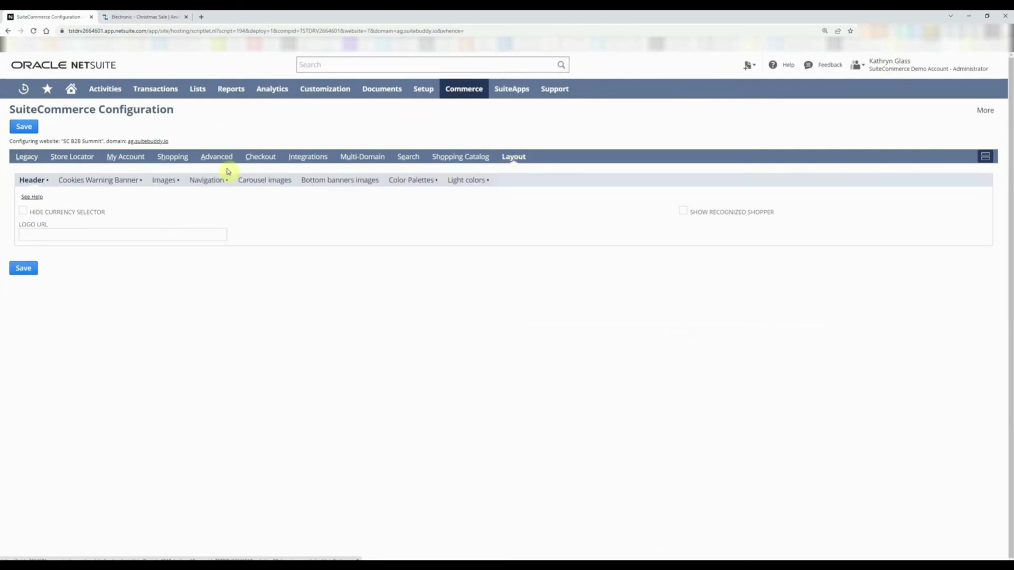
{"action": "left_click", "coordinate": [214, 181]}
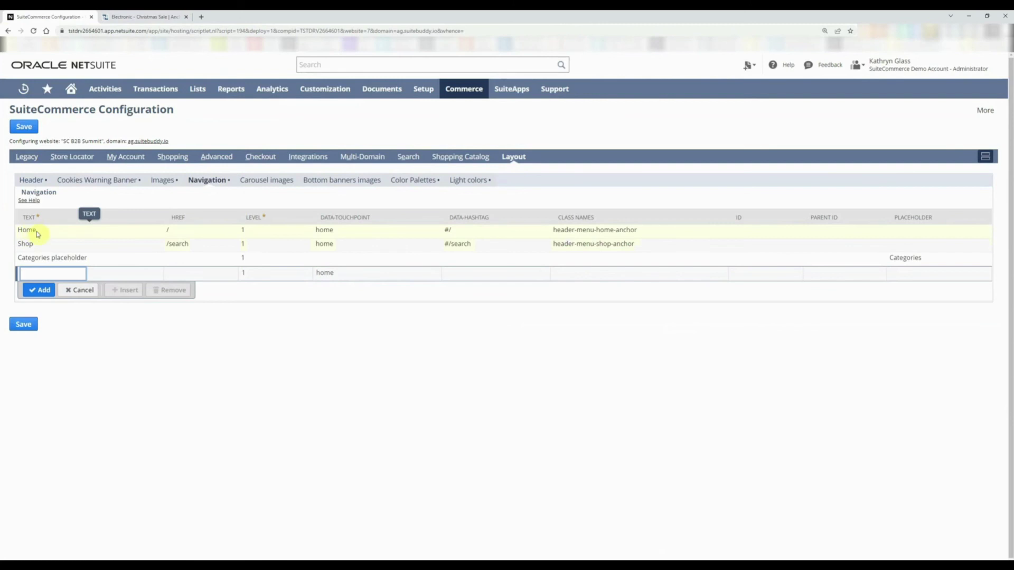
{"action": "left_click", "coordinate": [138, 15]}
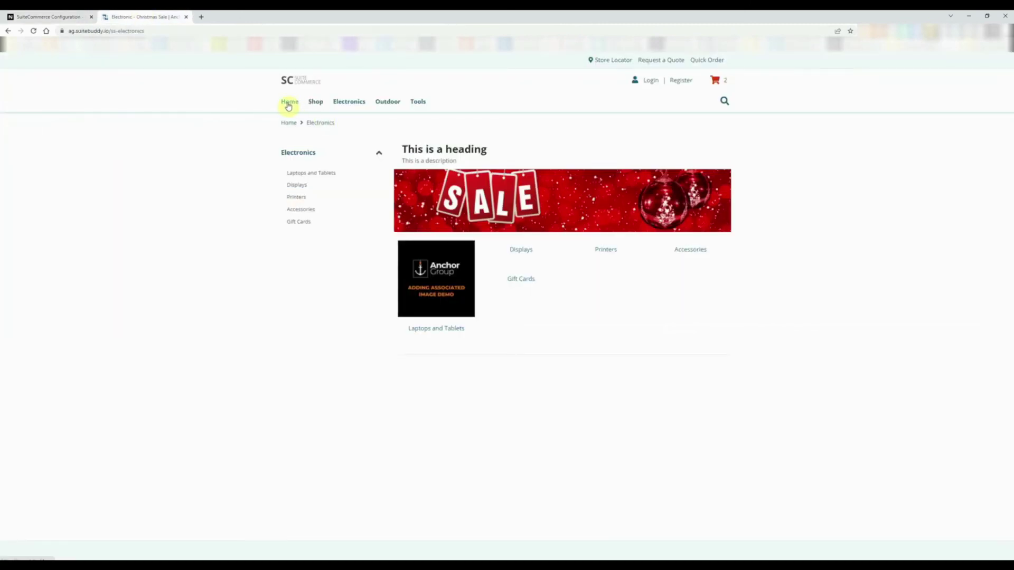
{"action": "left_click", "coordinate": [53, 17]}
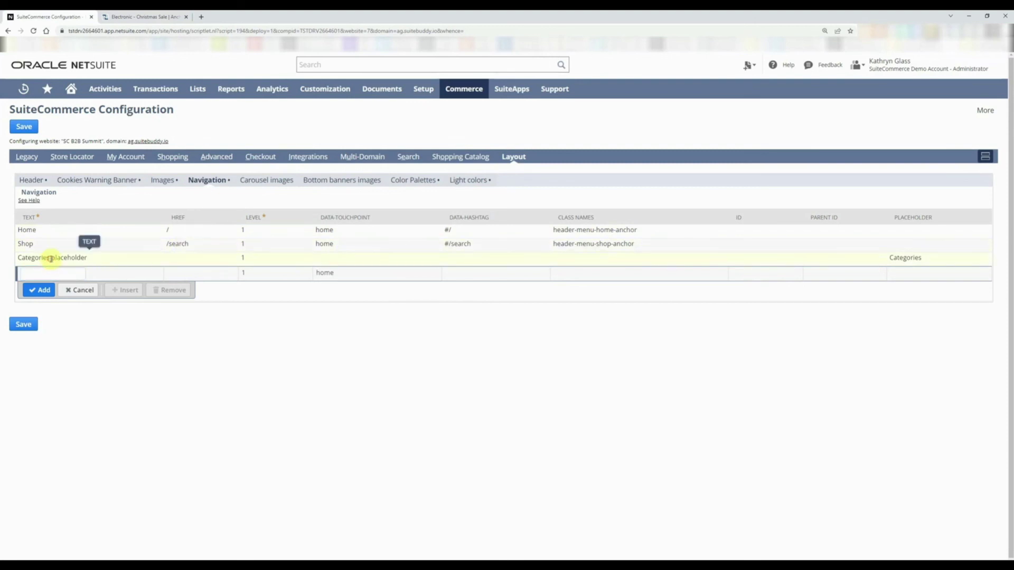
- Examine the Categories placeholder navigation entry and its Placeholder value alongside the webstore's header menu
{"action": "left_click", "coordinate": [52, 258]}
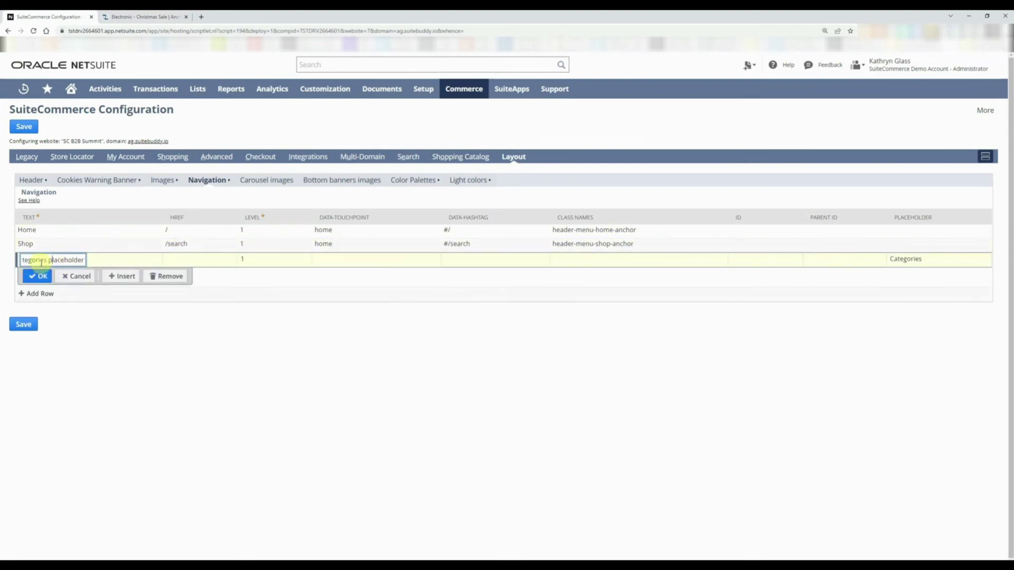
{"action": "left_click", "coordinate": [909, 260]}
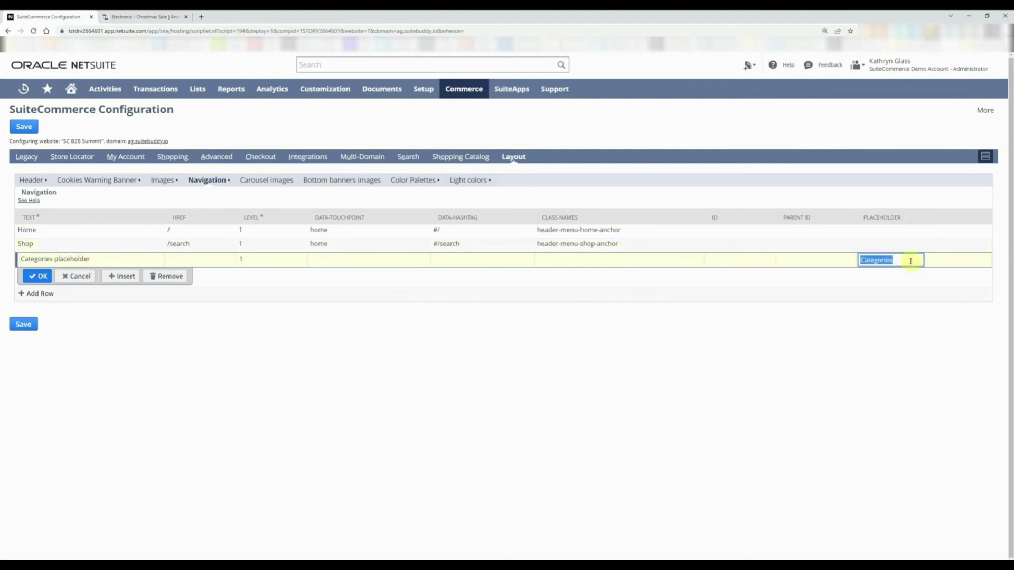
{"action": "left_click", "coordinate": [132, 16]}
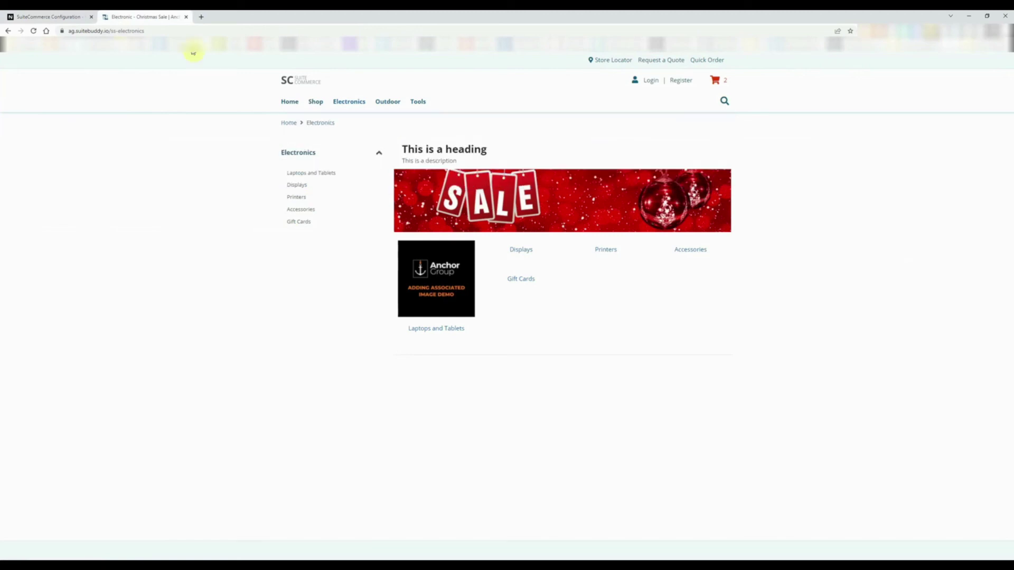
{"action": "left_click", "coordinate": [68, 17]}
{"action": "left_click", "coordinate": [58, 260]}
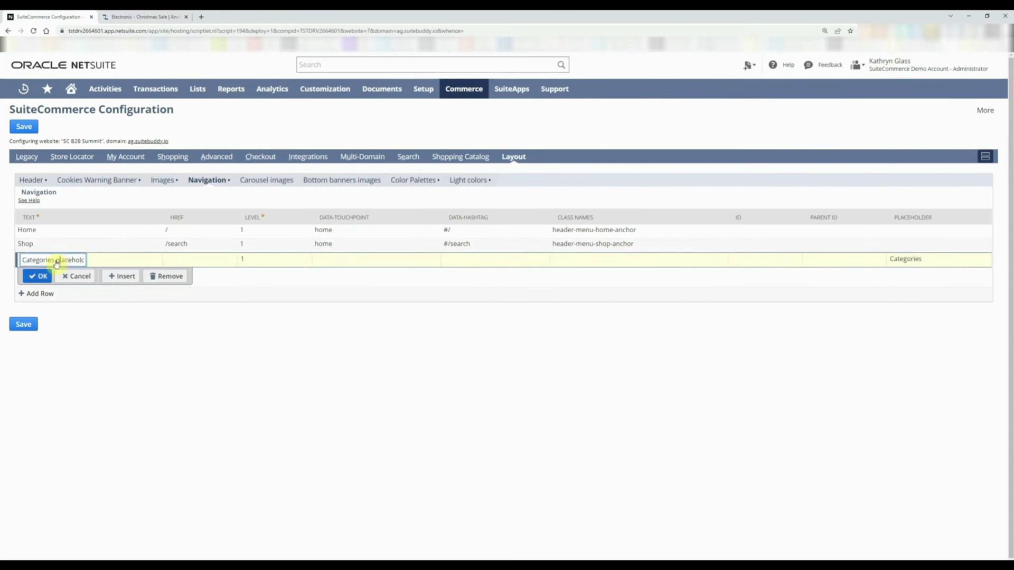
{"action": "left_click", "coordinate": [46, 276]}
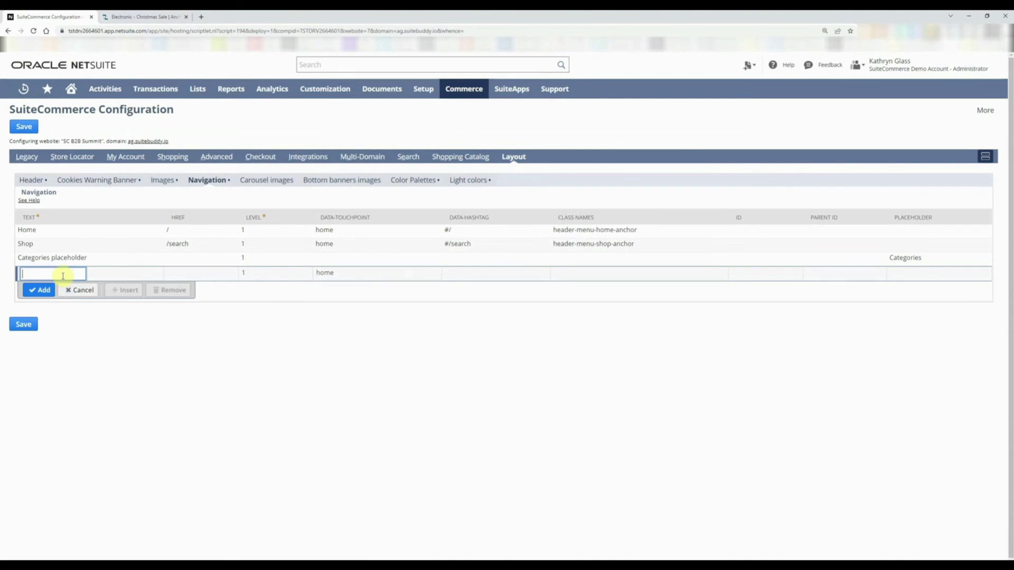
{"action": "left_click", "coordinate": [59, 258]}
{"action": "left_click", "coordinate": [124, 275]}
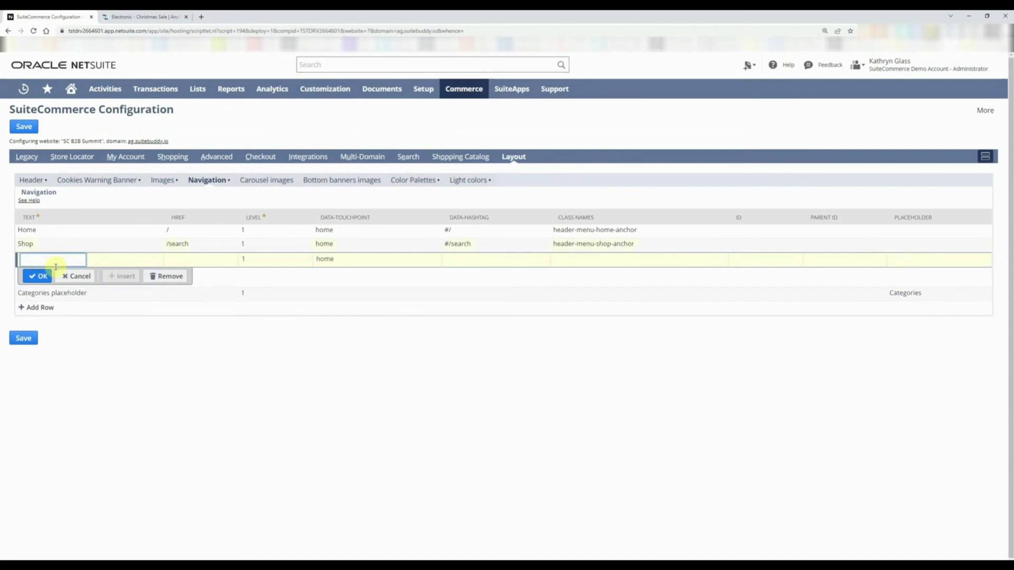
{"action": "left_click", "coordinate": [165, 275]}
- Name a new navigation entry Saw Product and copy the web address of the webstore's XLR Precision Circular Saw 2 page
{"action": "left_click", "coordinate": [48, 276]}
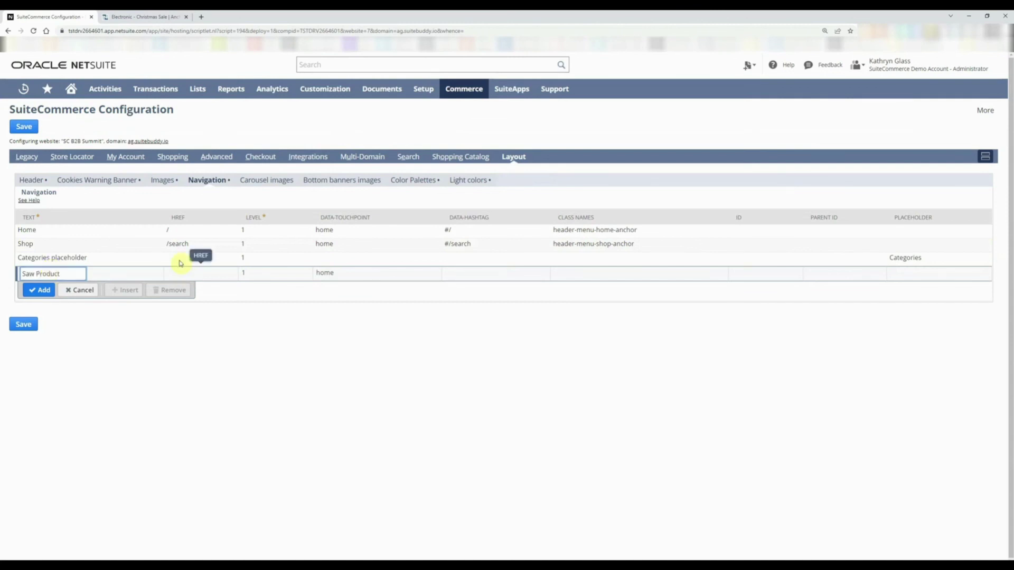
{"action": "key", "text": "ctrl+Tab"}
{"action": "left_click", "coordinate": [322, 107]}
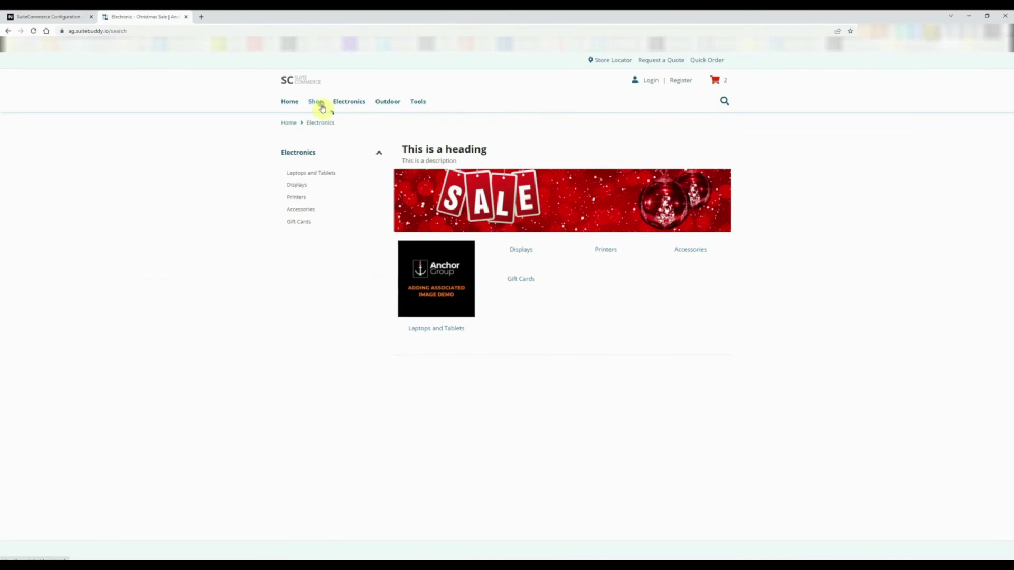
{"action": "left_click", "coordinate": [521, 259]}
{"action": "left_click", "coordinate": [205, 30]}
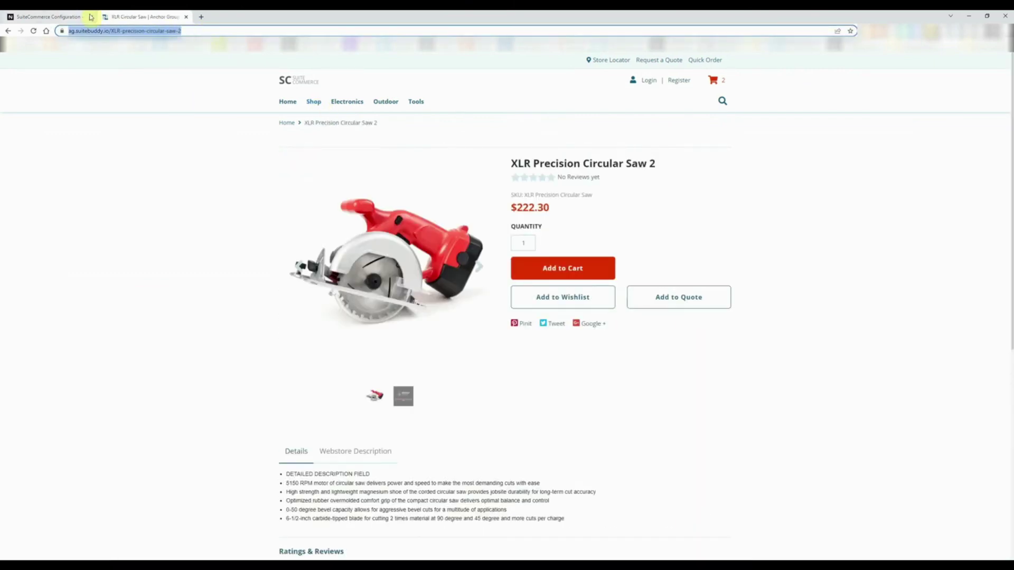
- Set the Saw Product entry's HREF to /XLR-precision-circular-saw-2, add the entry, and save the configuration
{"action": "left_click", "coordinate": [57, 16]}
{"action": "left_click", "coordinate": [188, 274]}
{"action": "key", "text": "ctrl+v"}
{"action": "mouse_move", "coordinate": [187, 274]}
{"action": "left_mouse_down"}
{"action": "mouse_move", "coordinate": [129, 276]}
{"action": "mouse_move", "coordinate": [85, 257]}
{"action": "mouse_move", "coordinate": [216, 273]}
{"action": "mouse_move", "coordinate": [188, 273]}
{"action": "left_mouse_up"}
{"action": "key", "text": "Home"}
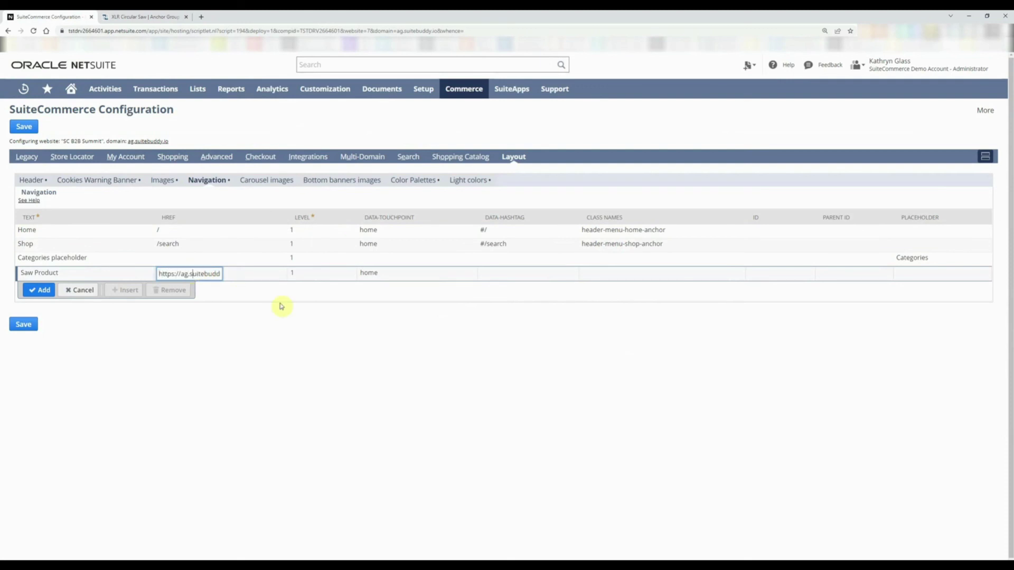
{"action": "key", "text": "Right"}
{"action": "key", "text": "Right"}
{"action": "key", "text": "Right"}
{"action": "key", "text": "Right"}
{"action": "key", "text": "Right"}
{"action": "key", "text": "Right"}
{"action": "key", "text": "Right"}
{"action": "key", "text": "Right"}
{"action": "key", "text": "Right"}
{"action": "key", "text": "Right"}
{"action": "key", "text": "Right"}
{"action": "key", "text": "BackSpace"}
{"action": "key", "text": "BackSpace"}
{"action": "key", "text": "BackSpace"}
{"action": "key", "text": "BackSpace"}
{"action": "key", "text": "BackSpace"}
{"action": "key", "text": "BackSpace"}
{"action": "key", "text": "BackSpace"}
{"action": "key", "text": "BackSpace"}
{"action": "key", "text": "BackSpace"}
{"action": "key", "text": "BackSpace"}
{"action": "key", "text": "BackSpace"}
{"action": "key", "text": "BackSpace"}
{"action": "key", "text": "BackSpace"}
{"action": "key", "text": "BackSpace"}
{"action": "key", "text": "BackSpace"}
{"action": "key", "text": "BackSpace"}
{"action": "key", "text": "BackSpace"}
{"action": "left_click", "coordinate": [42, 290]}
{"action": "left_click", "coordinate": [25, 341]}
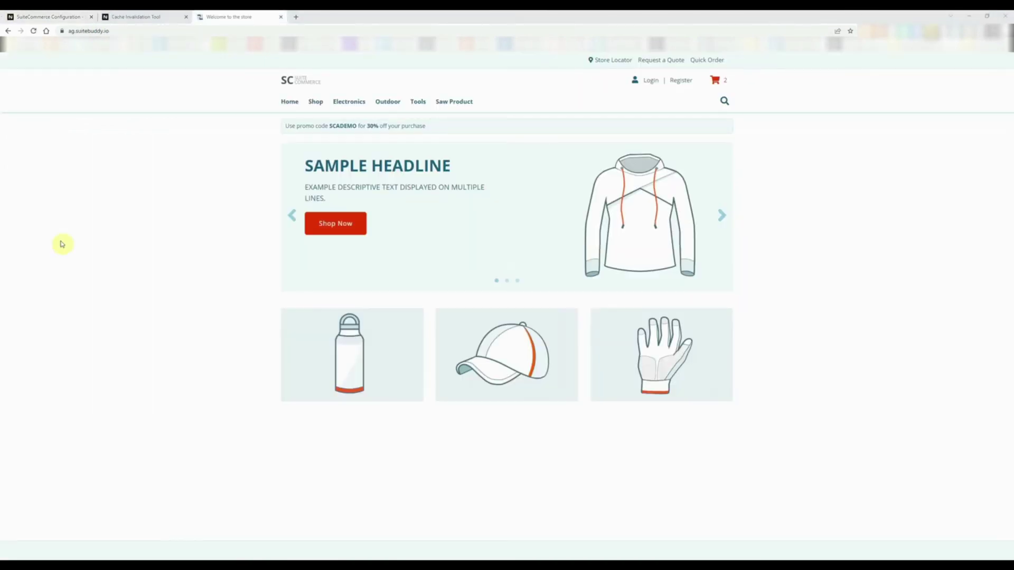
- Open Saw Product from the webstore's header and compare it with the category menus beside it
{"action": "left_click", "coordinate": [45, 16]}
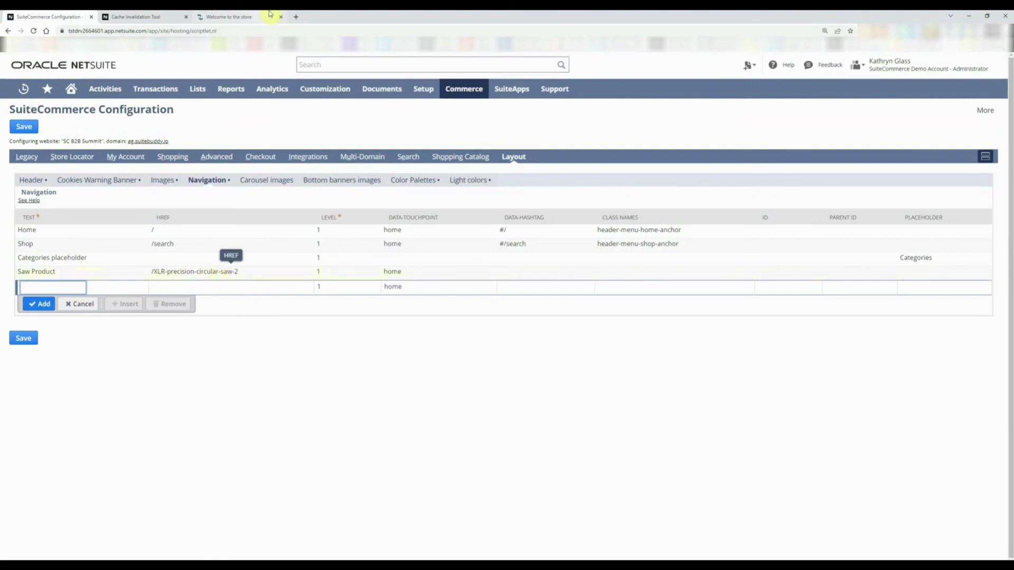
{"action": "left_click", "coordinate": [251, 14]}
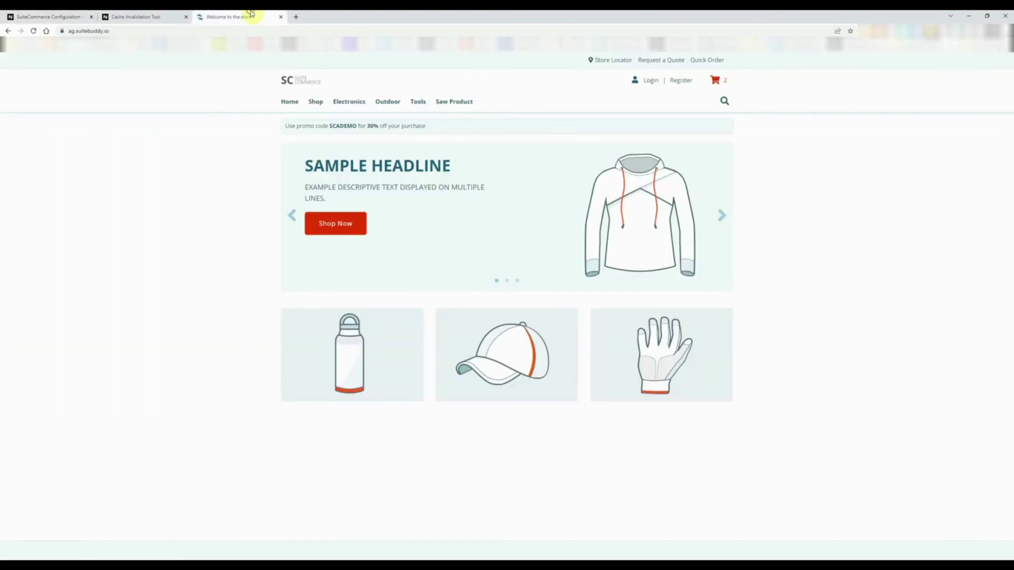
{"action": "left_click", "coordinate": [454, 103]}
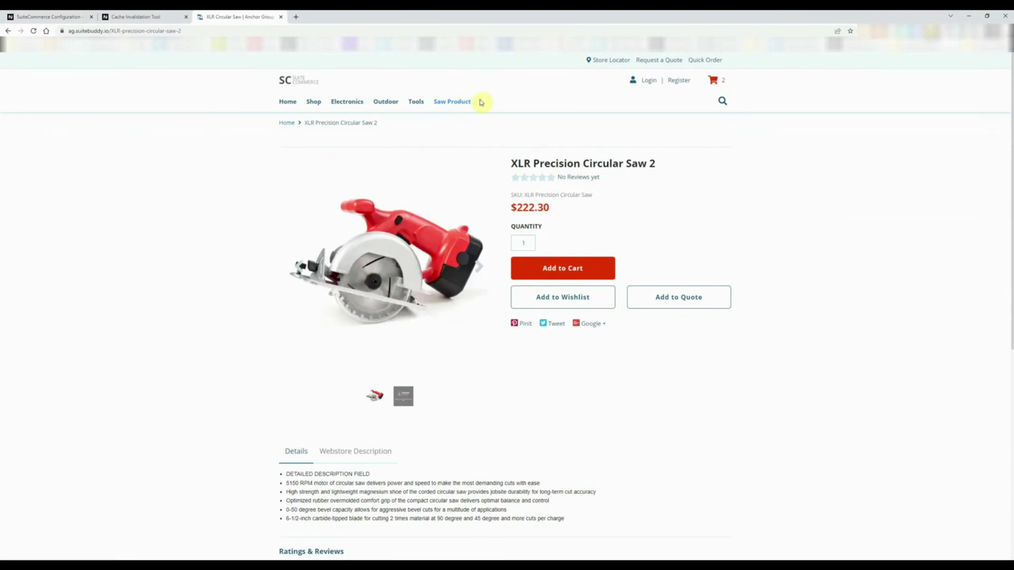
{"action": "mouse_move", "coordinate": [335, 105]}
{"action": "mouse_move", "coordinate": [418, 108]}
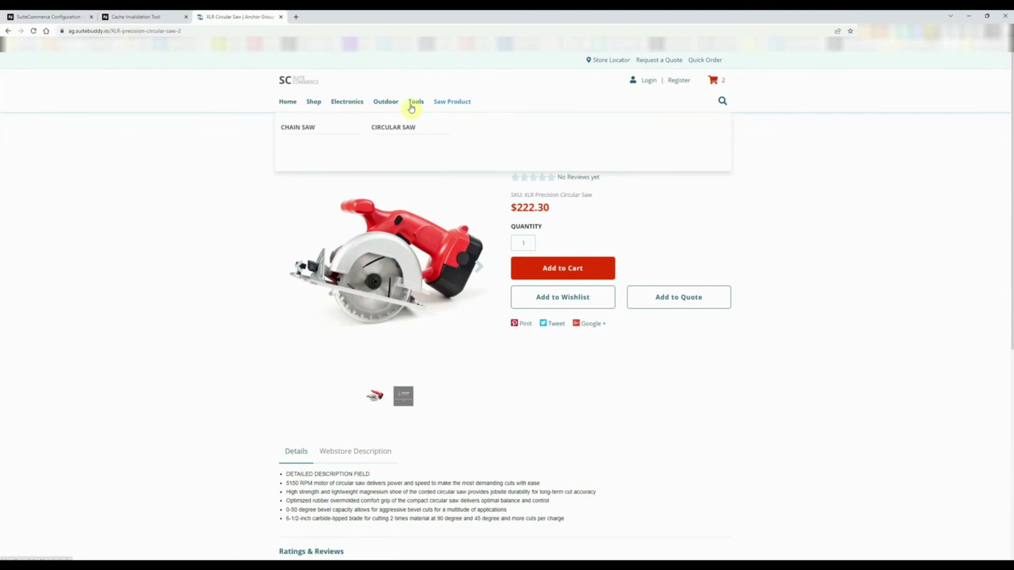
- Review the Shop, Saw Product and Categories placeholder entries in the configuration's navigation list
{"action": "left_click", "coordinate": [51, 18]}
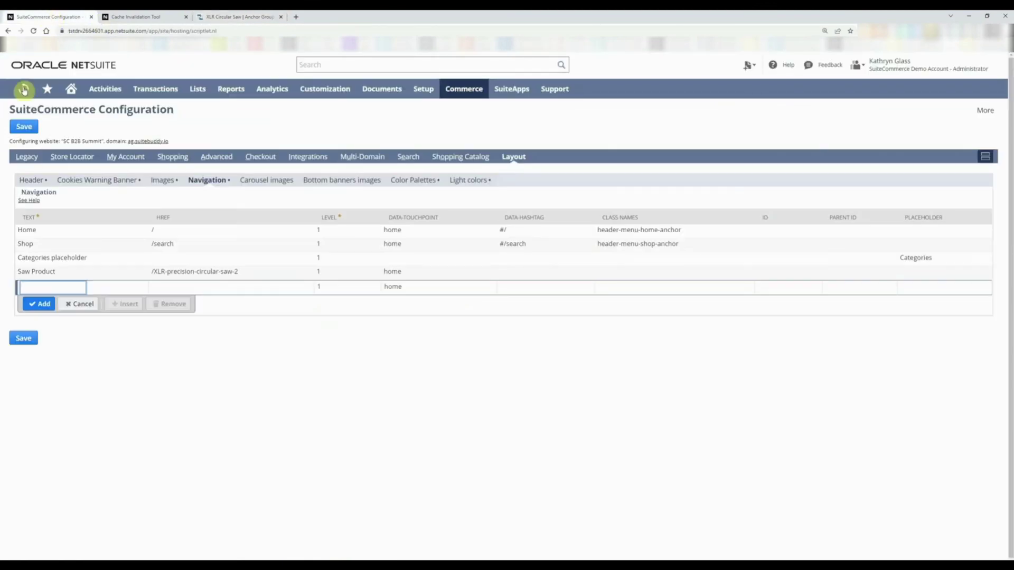
{"action": "left_click", "coordinate": [30, 243]}
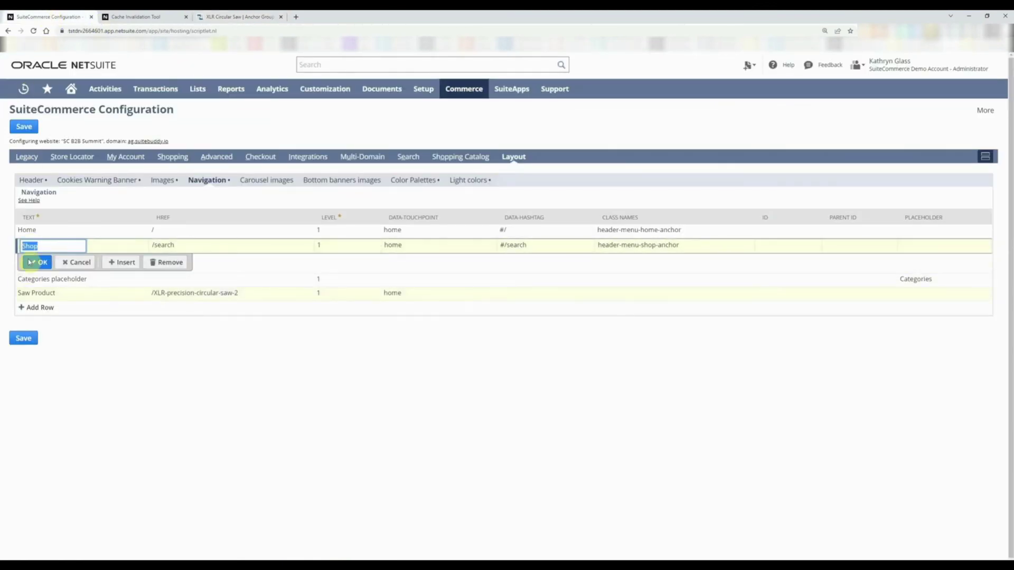
{"action": "left_click", "coordinate": [38, 292]}
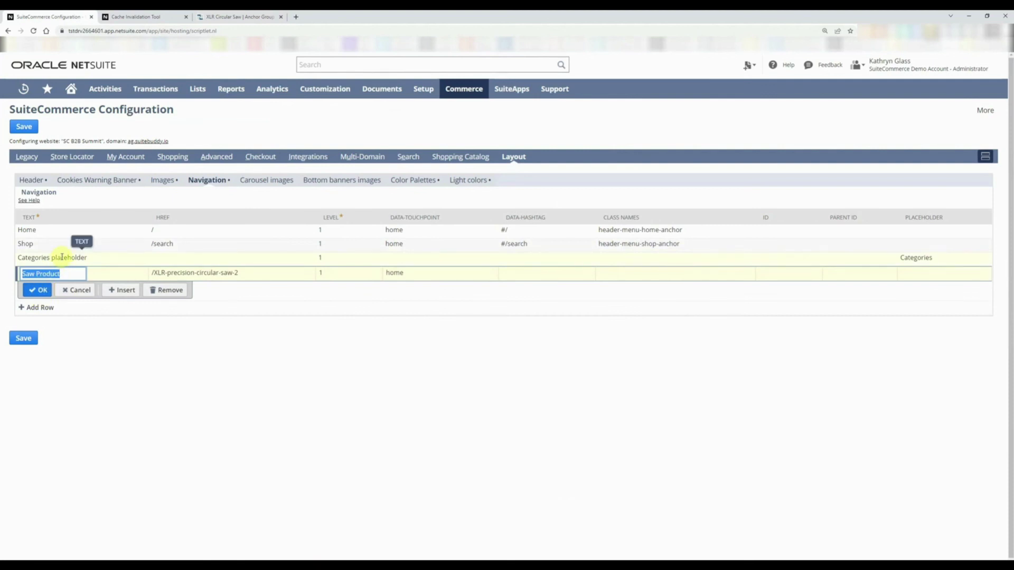
{"action": "left_click", "coordinate": [61, 258]}
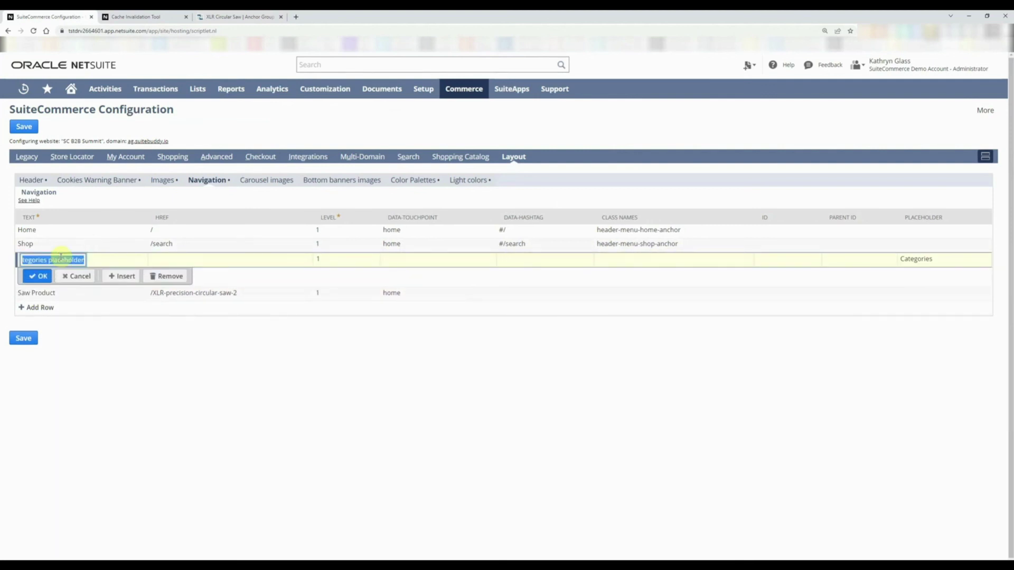